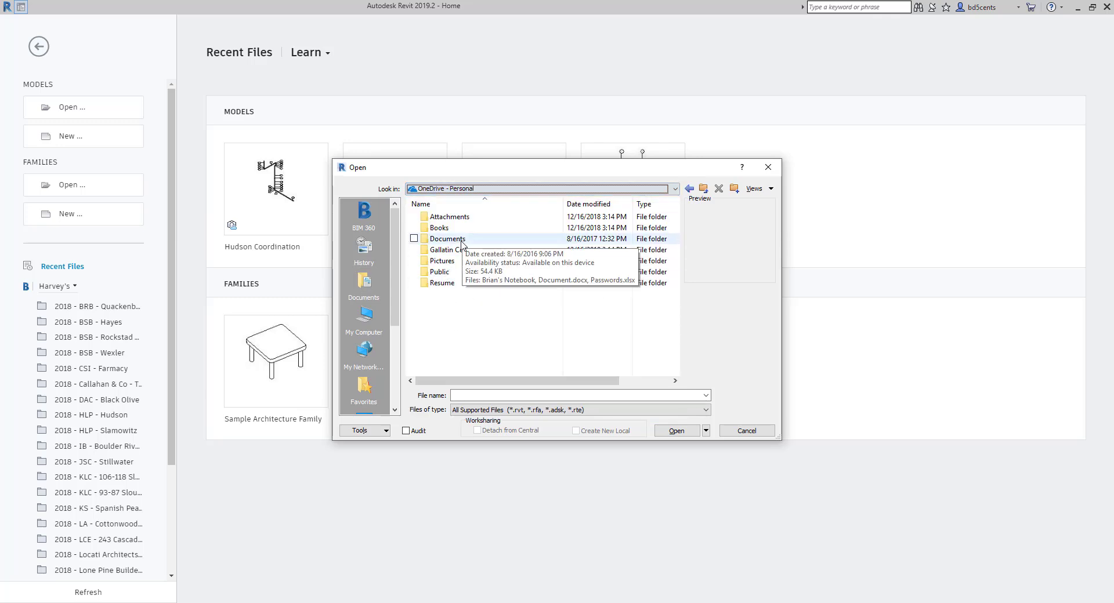
Open revit2019demo8.rvt from the Demos folder inside Gallatin College's DDSN 166 - Revit 1 folder.
double_click(462, 250)
left_click(464, 239)
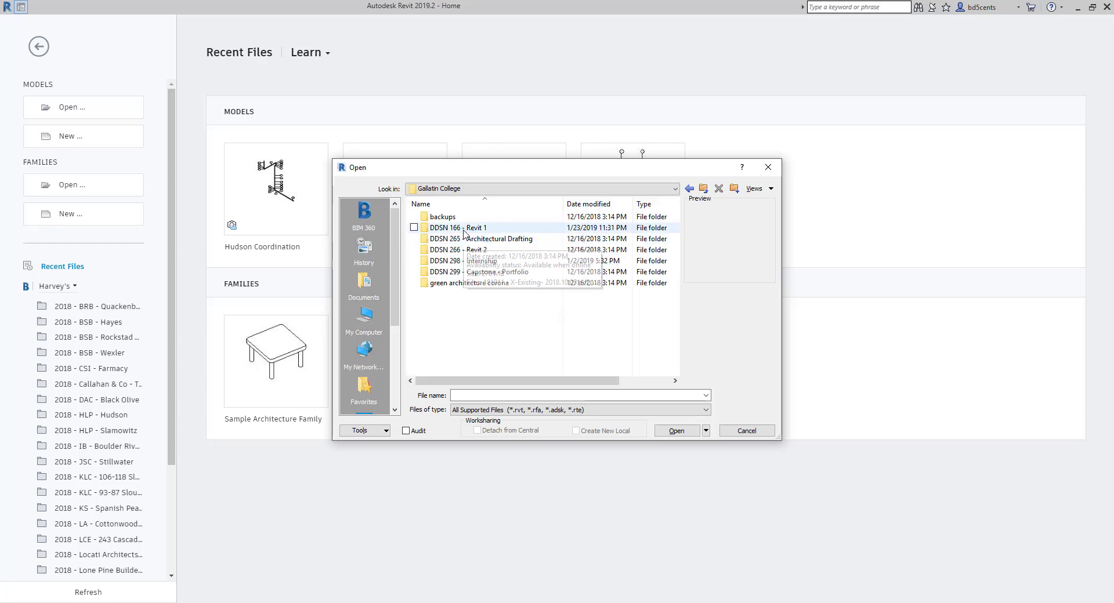
double_click(453, 231)
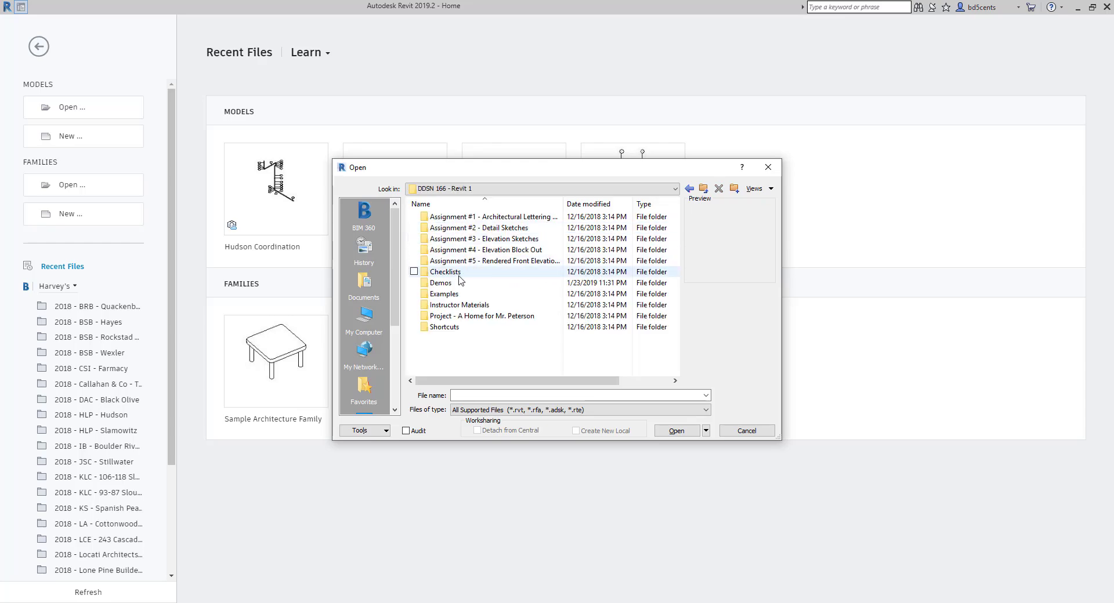
double_click(458, 286)
left_click(459, 294)
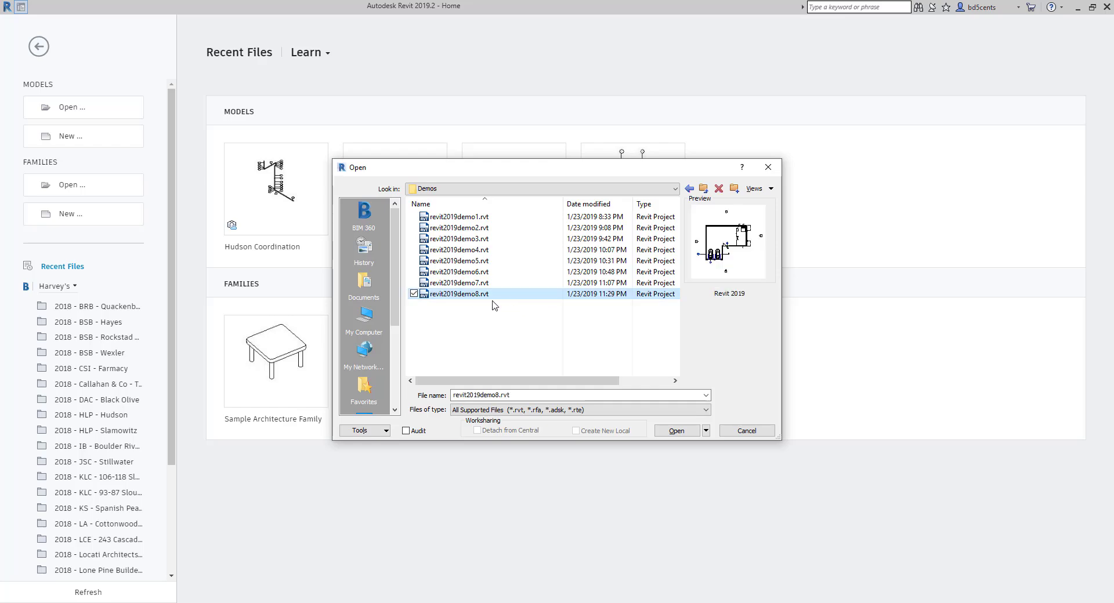
left_click(676, 431)
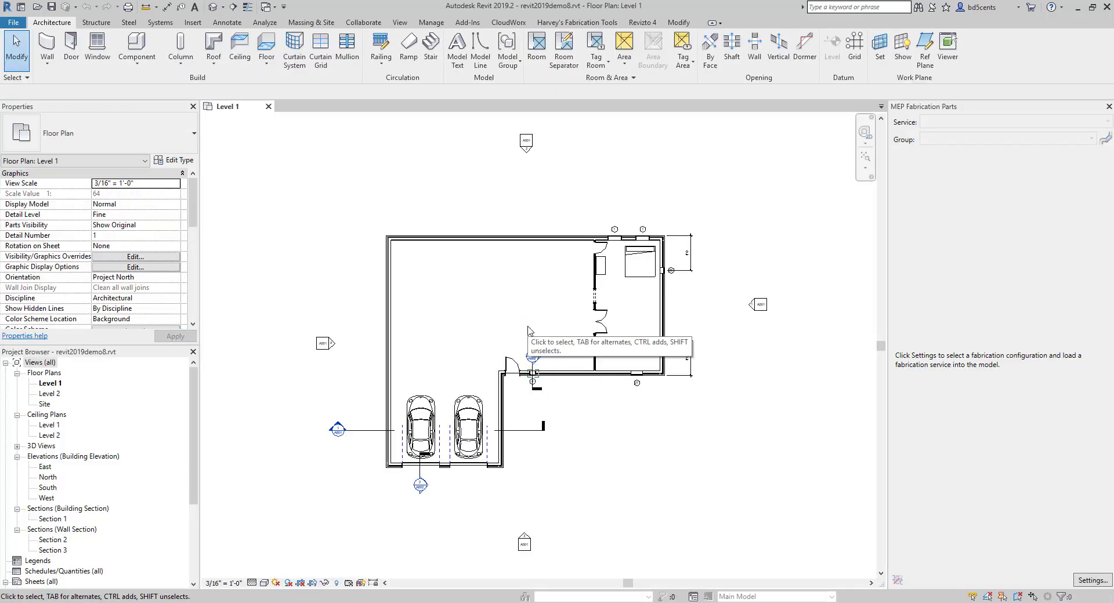
Place an Interior Elevation marker in the middle of the bedroom on Level 1, facing the east wall with two windows.
scroll(661, 299, "up", 2)
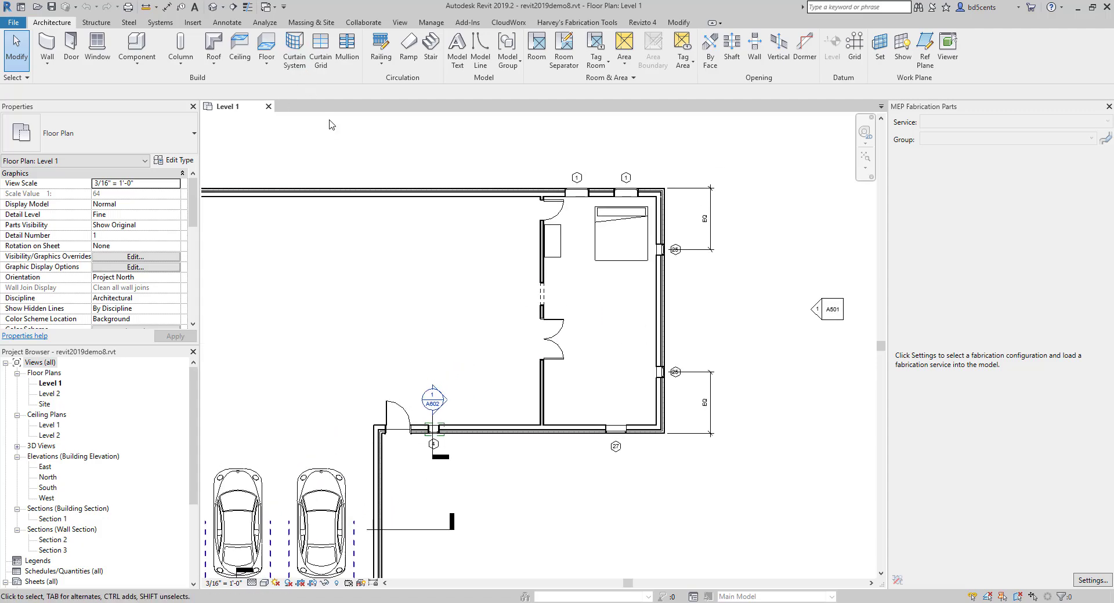
left_click(400, 23)
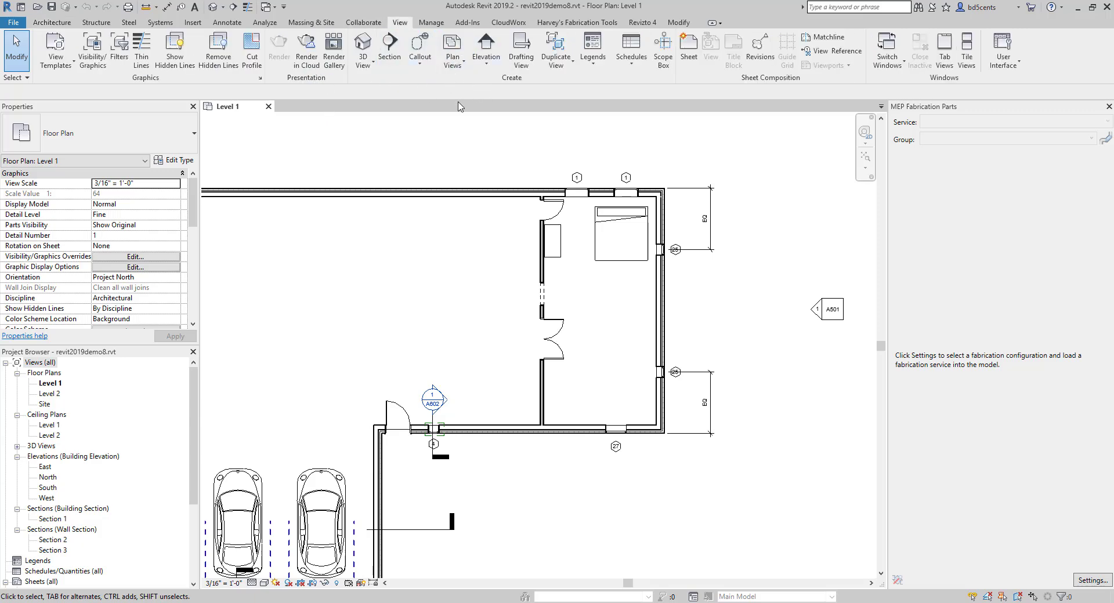
left_click(490, 64)
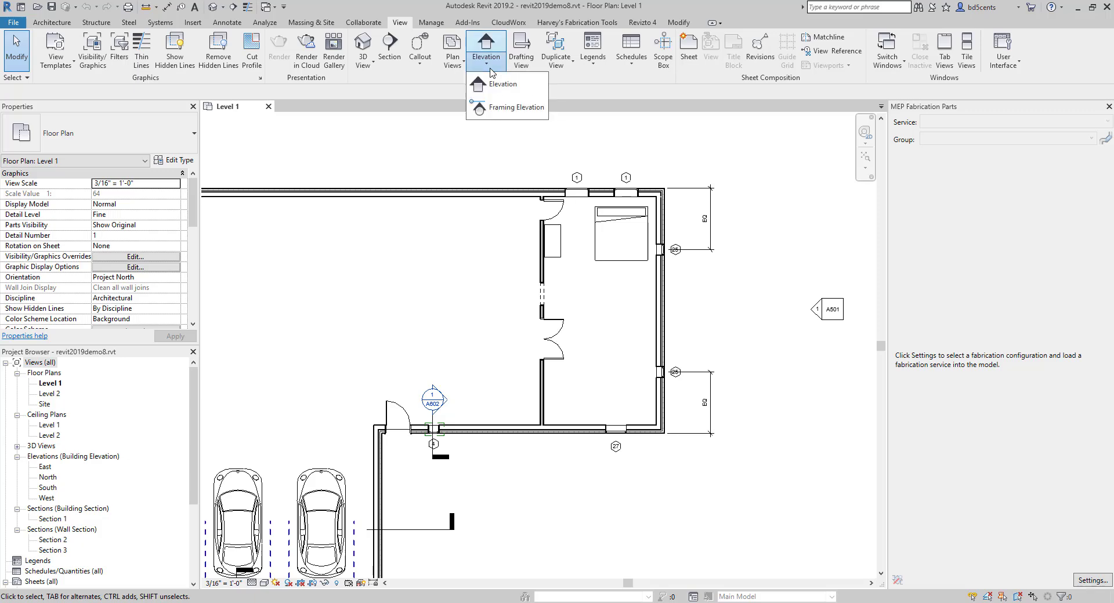
left_click(495, 86)
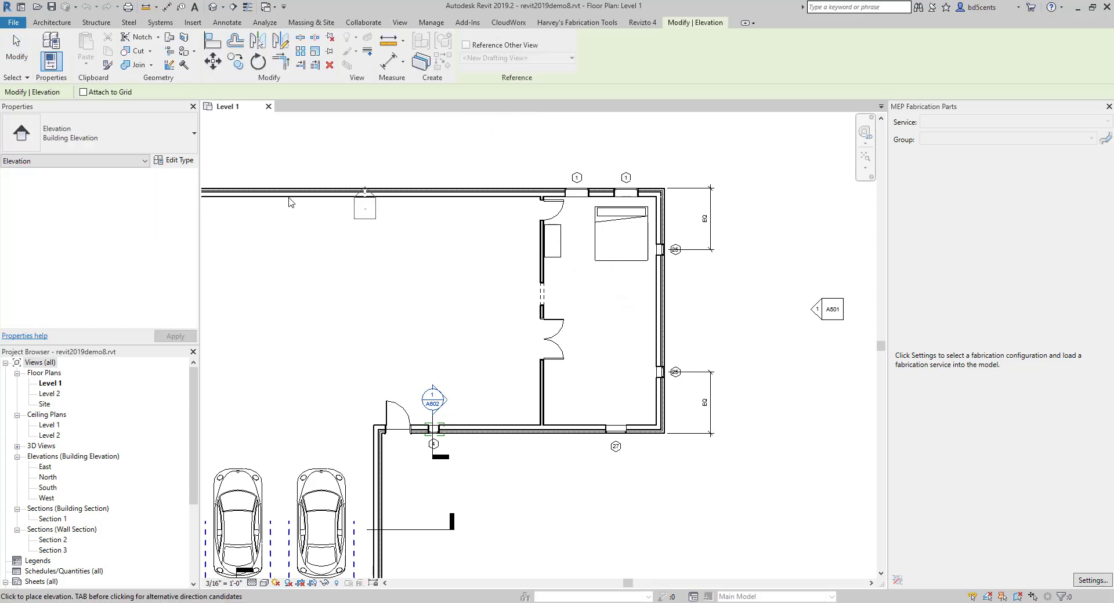
left_click(77, 153)
left_click(67, 215)
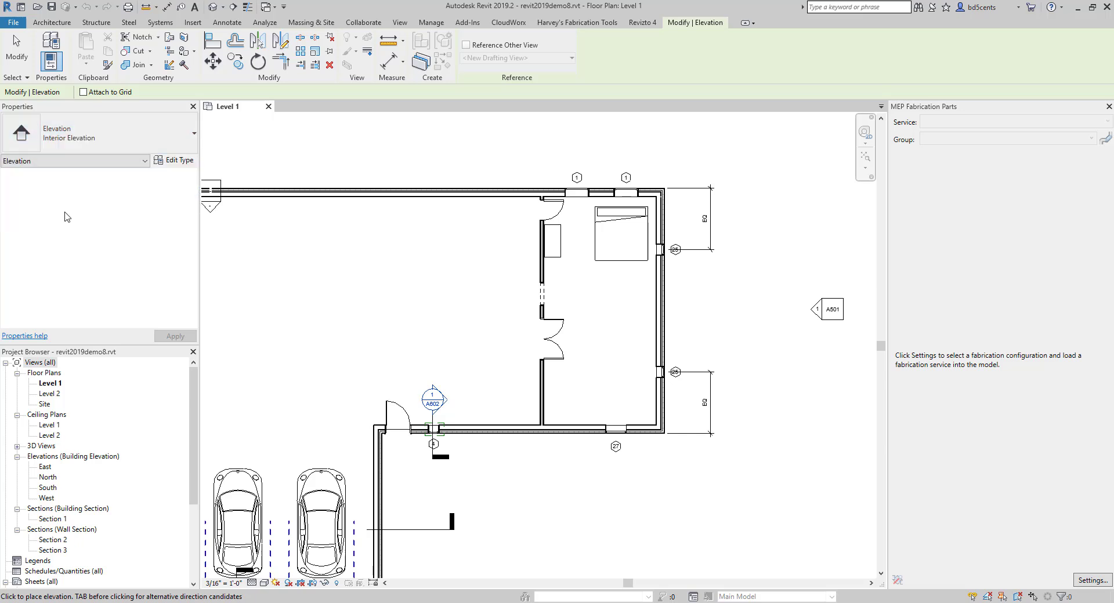
scroll(580, 319, "up", 3)
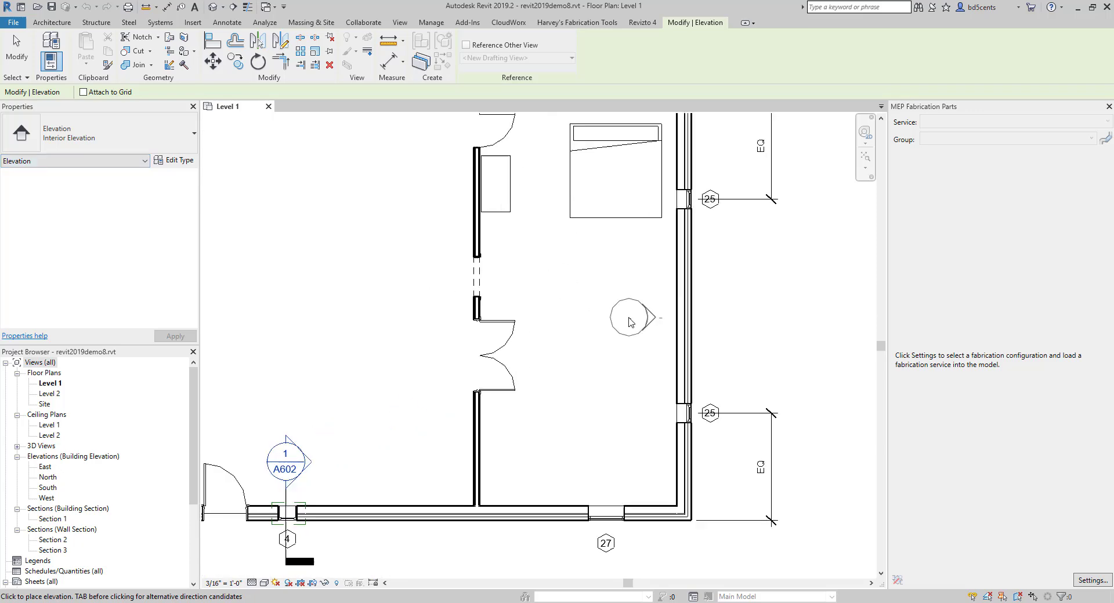
scroll(563, 315, "down", 1)
scroll(582, 306, "up", 2)
scroll(582, 306, "down", 1)
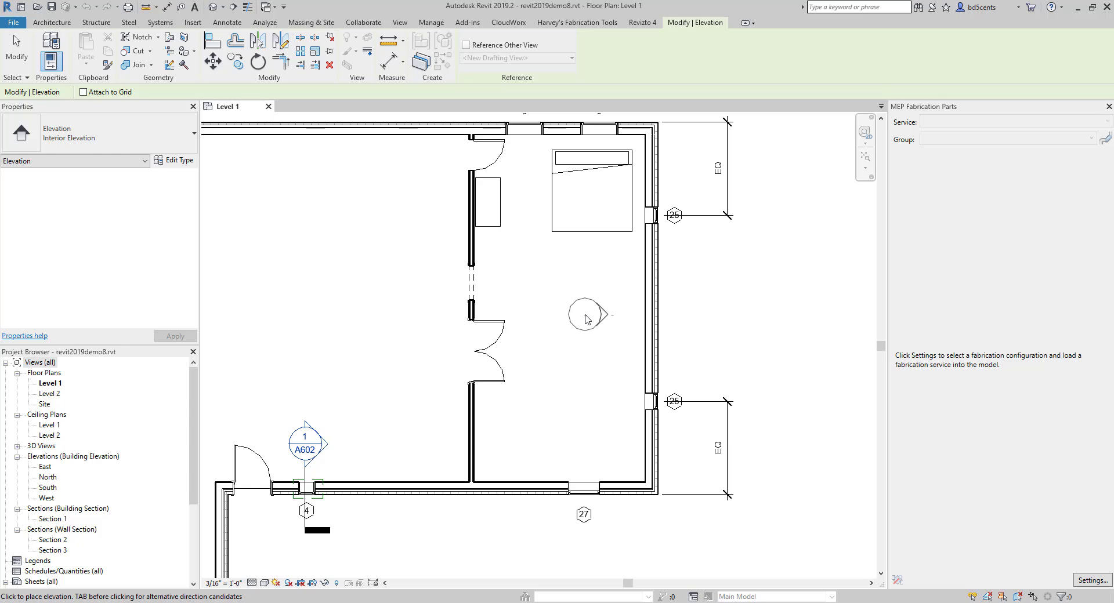
left_click(585, 315)
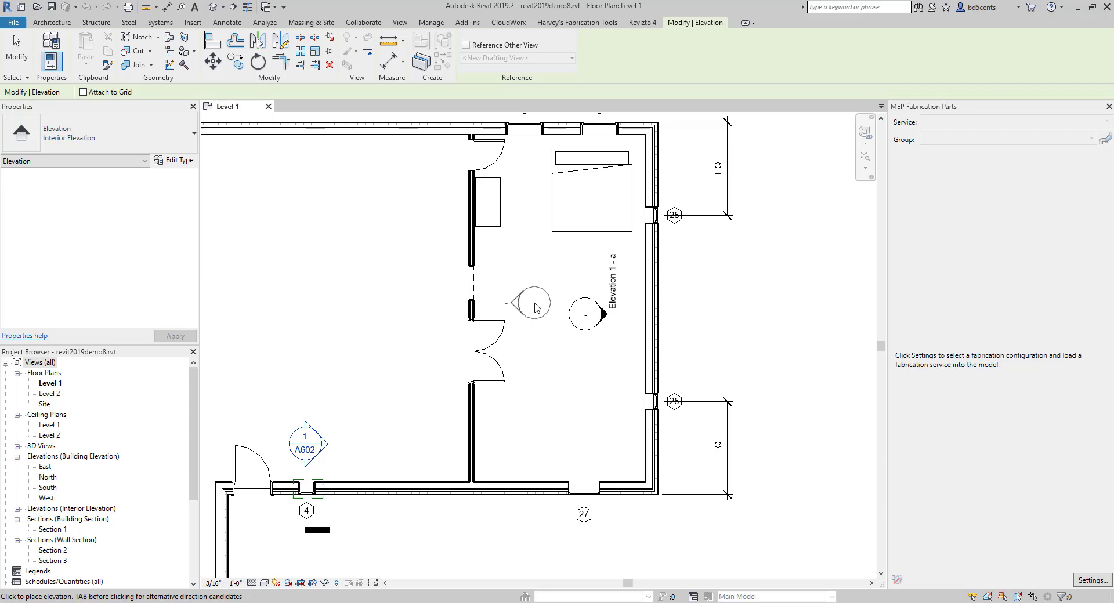
key("Escape")
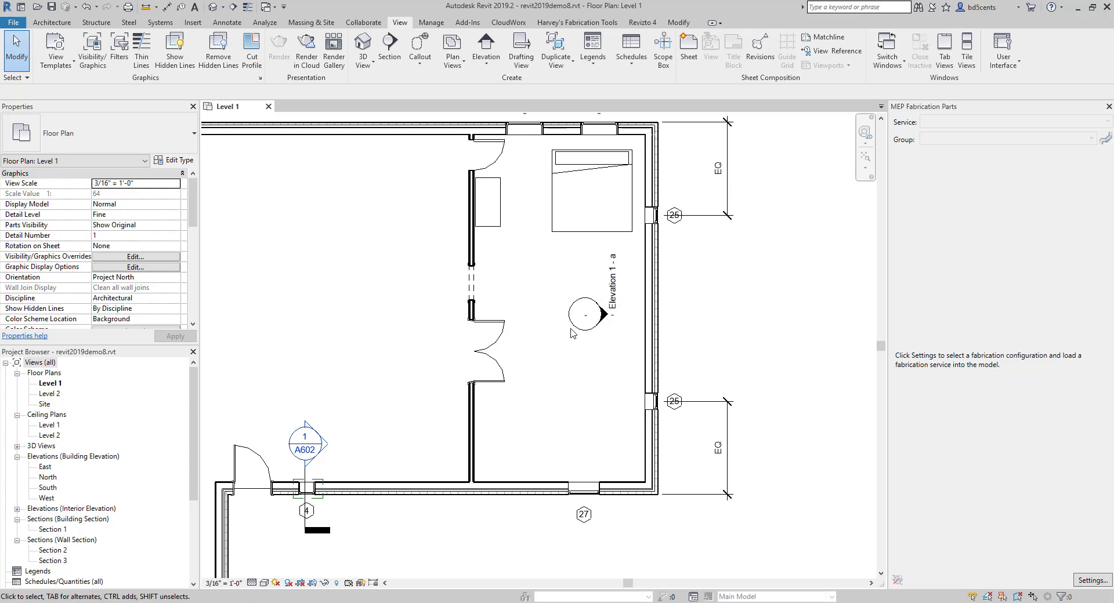
Open the new bedroom interior elevation view, Elevation 1 - a.
left_click(41, 458)
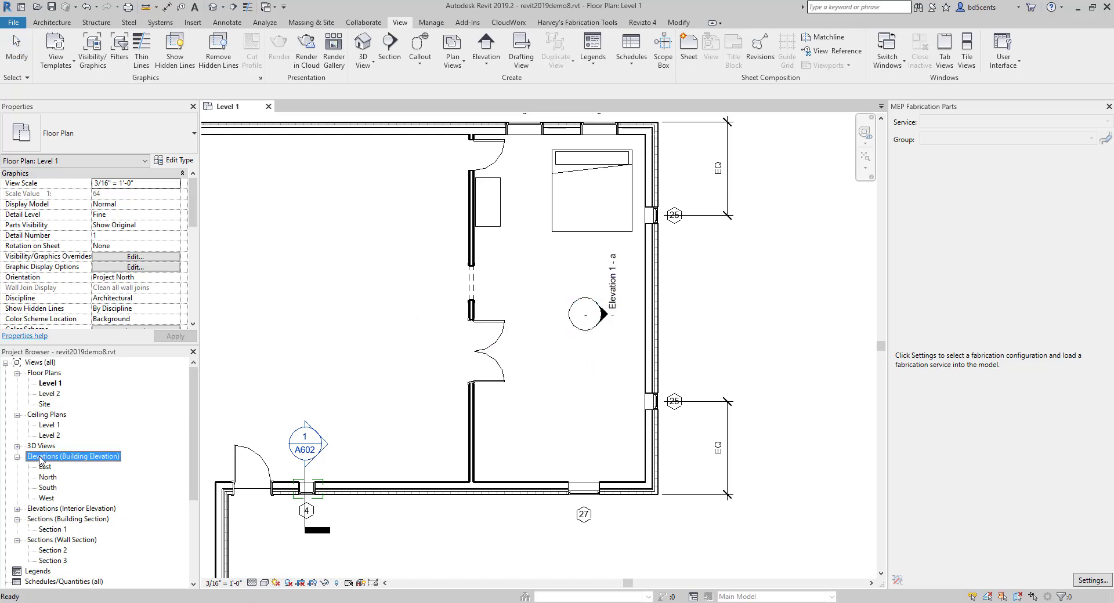
left_click(53, 510)
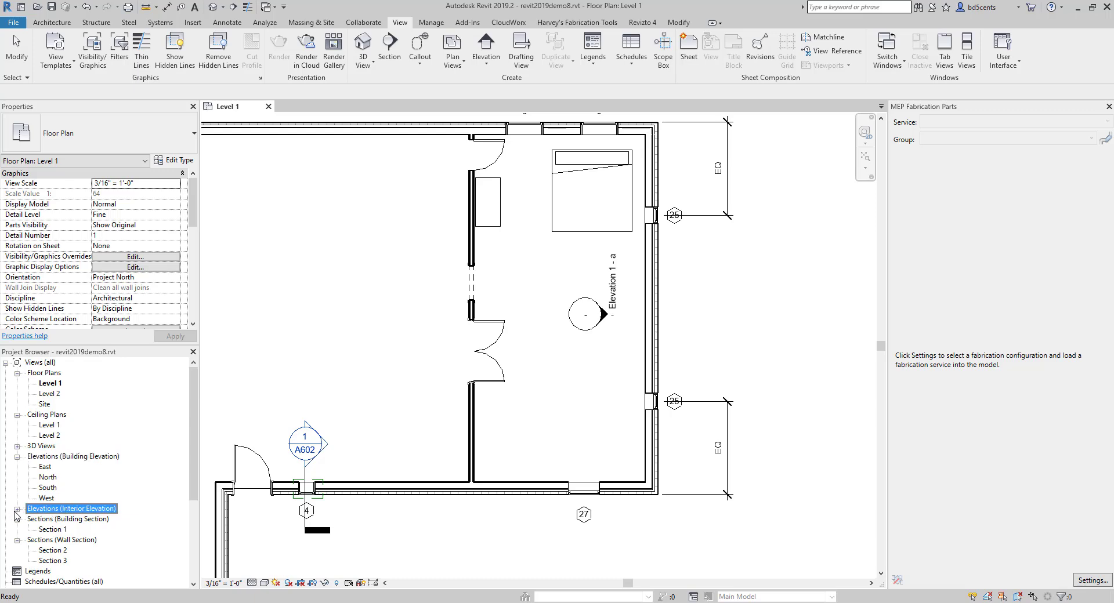
left_click(17, 510)
left_click(58, 520)
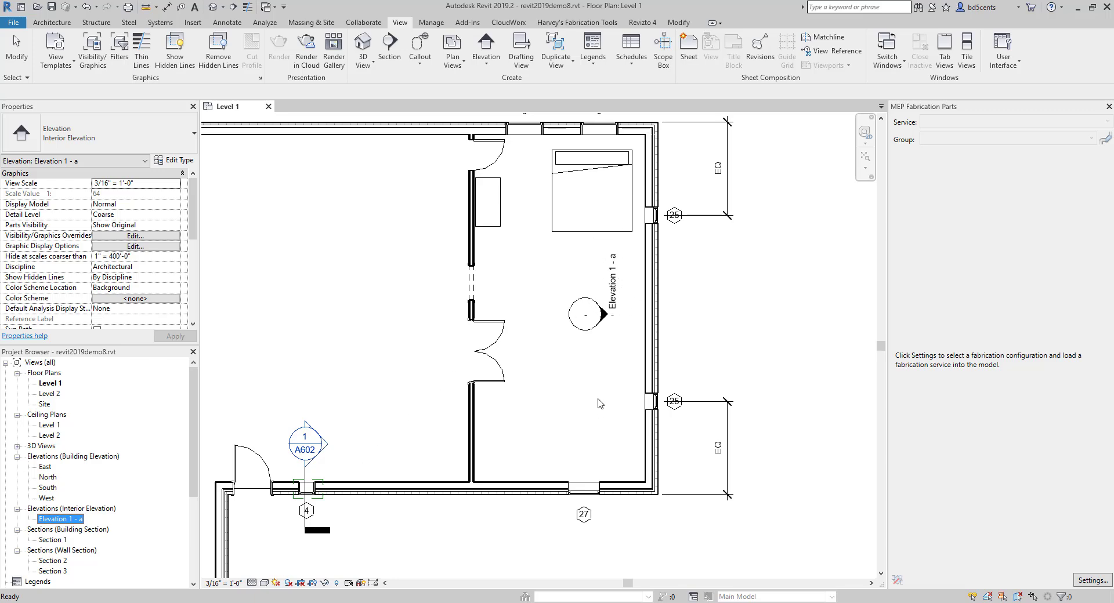
double_click(70, 520)
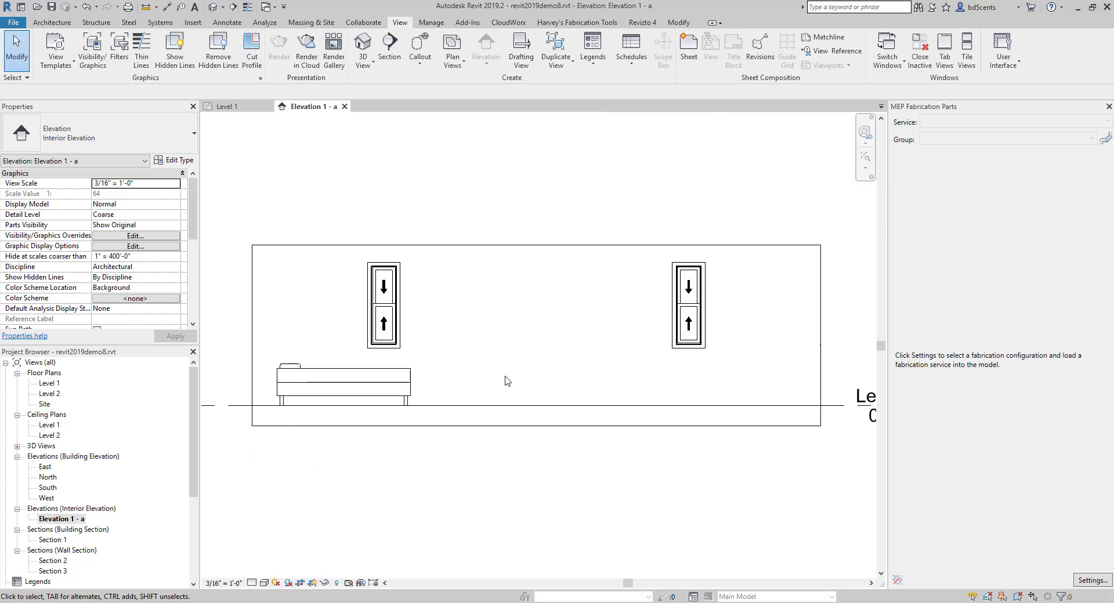
Raise the elevation's crop region top edge above Level 2, crossing the upper window and both roof slopes below the ridge.
scroll(453, 383, "down", 3)
middle_click_drag(435, 380, 454, 382)
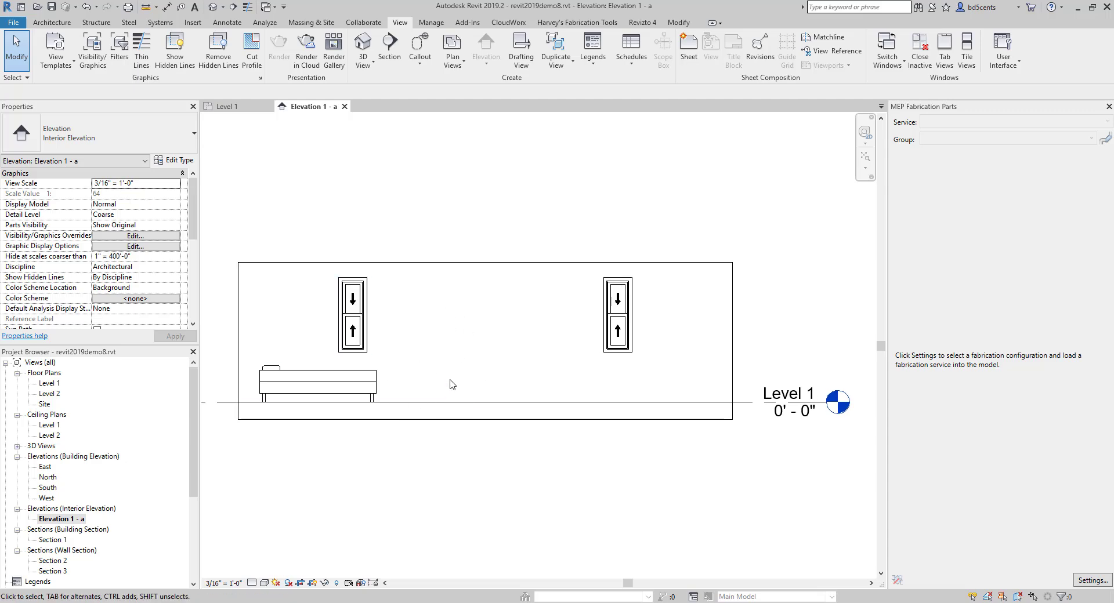
left_click(452, 263)
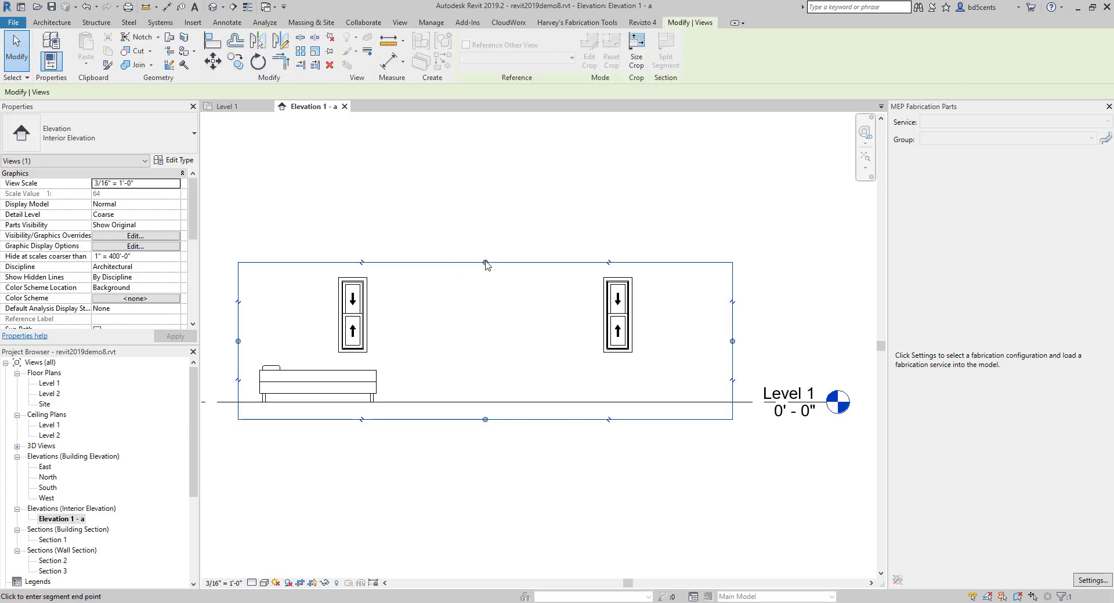
mouse_move(486, 265)
left_mouse_down()
mouse_move(482, 194)
mouse_move(481, 245)
left_mouse_up()
left_click_drag(470, 316, 485, 165)
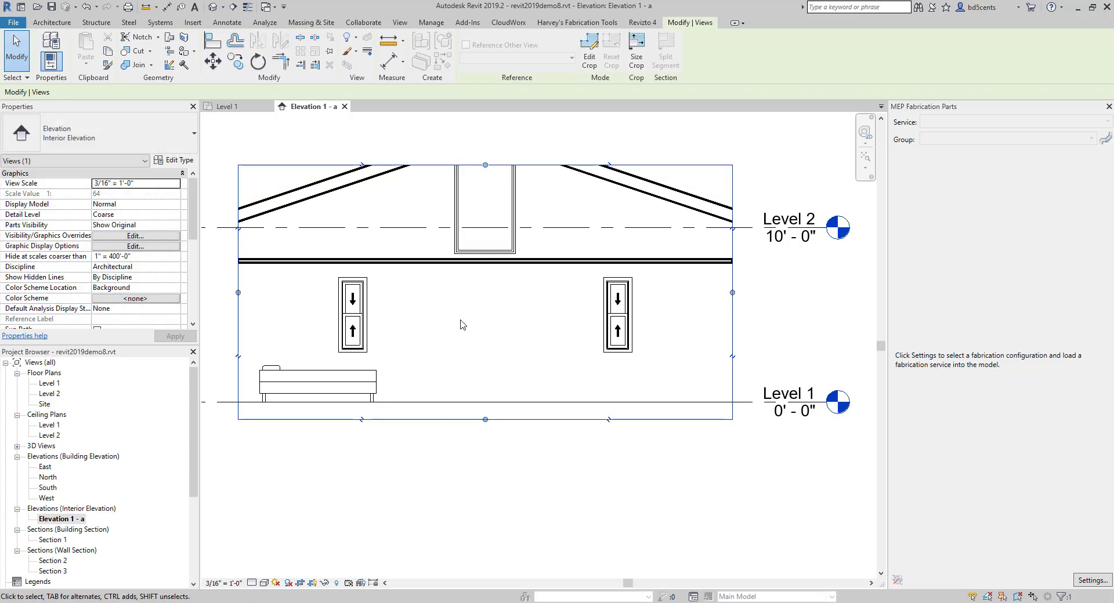
scroll(459, 339, "down", 1)
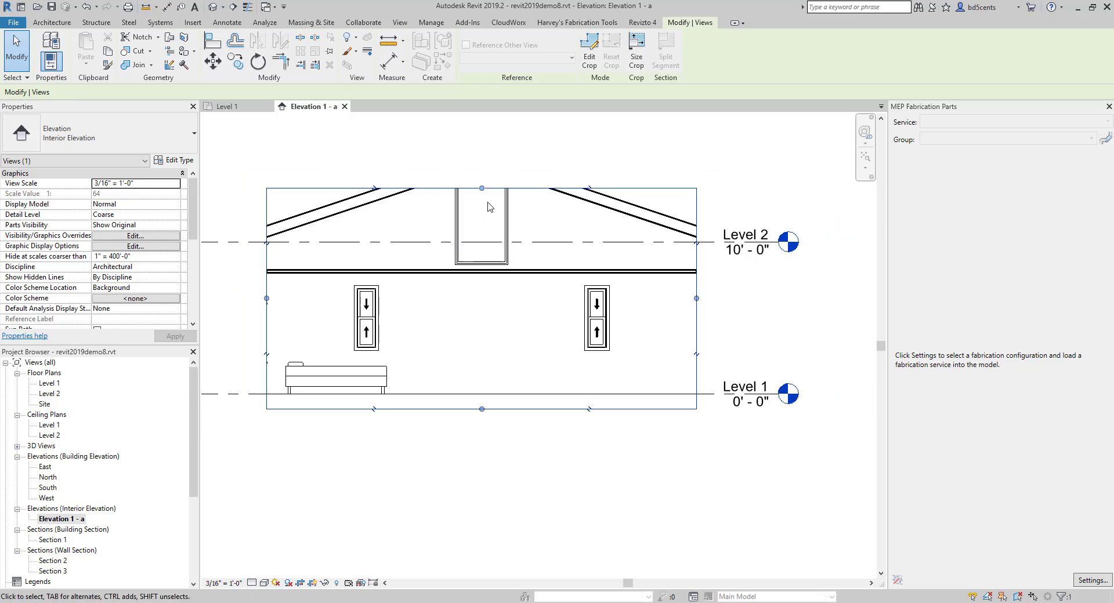
left_click_drag(482, 188, 507, 204)
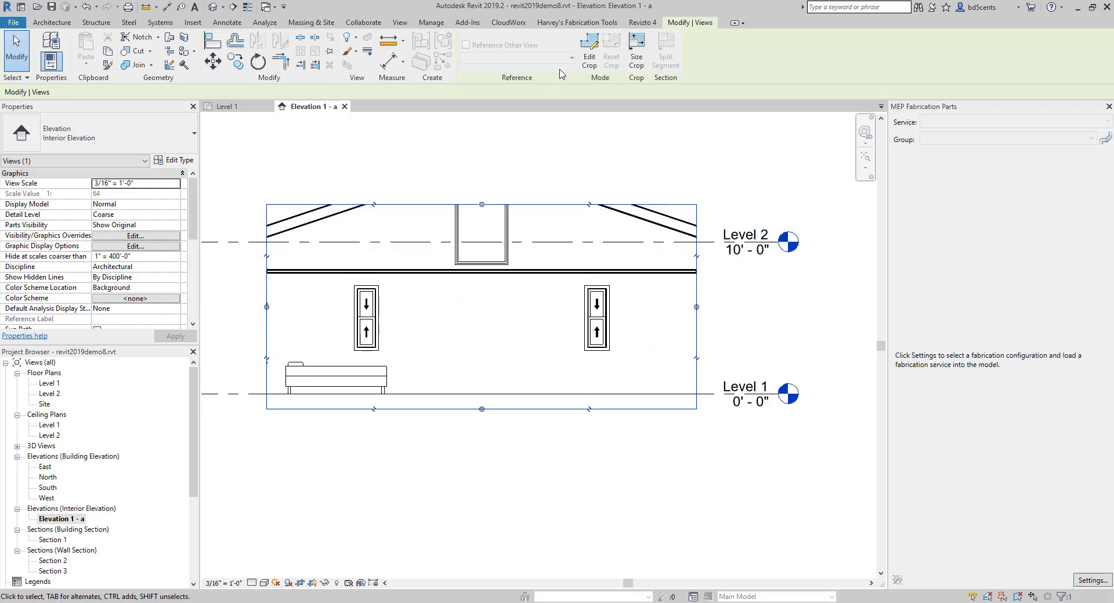
Edit the crop region and sketch a line along the underside of each roof slope, from the top edge to the side edge.
left_click(589, 58)
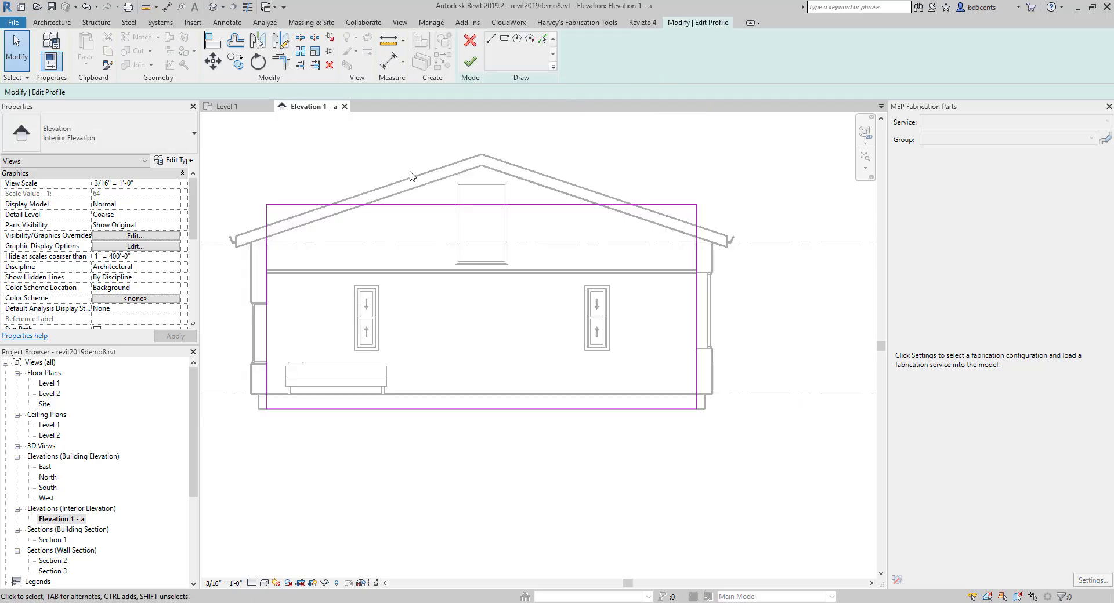
left_click(491, 38)
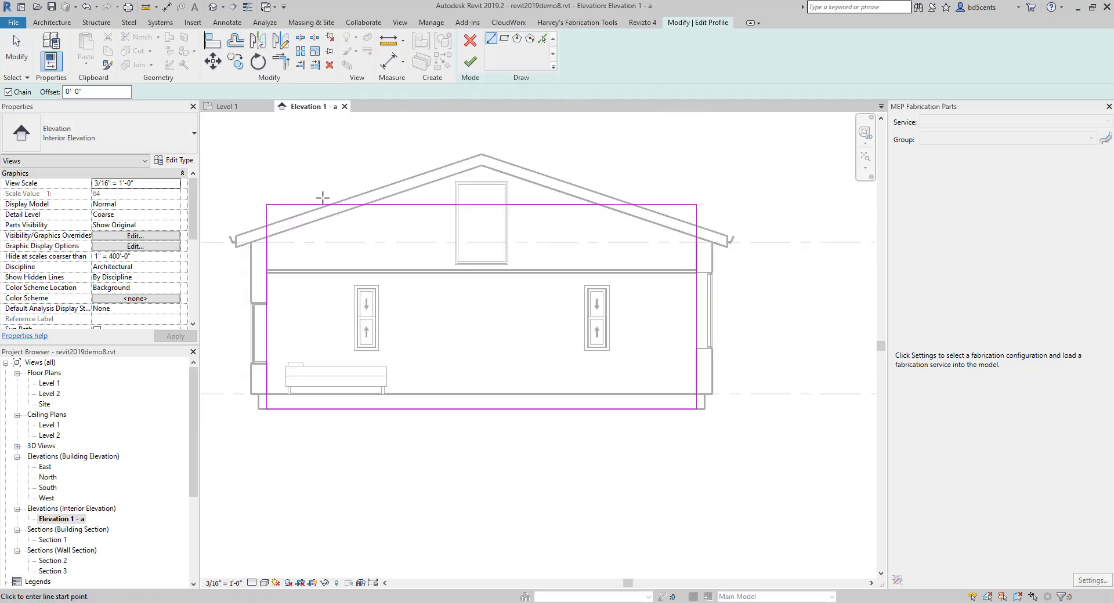
left_click(266, 237)
left_click(372, 203)
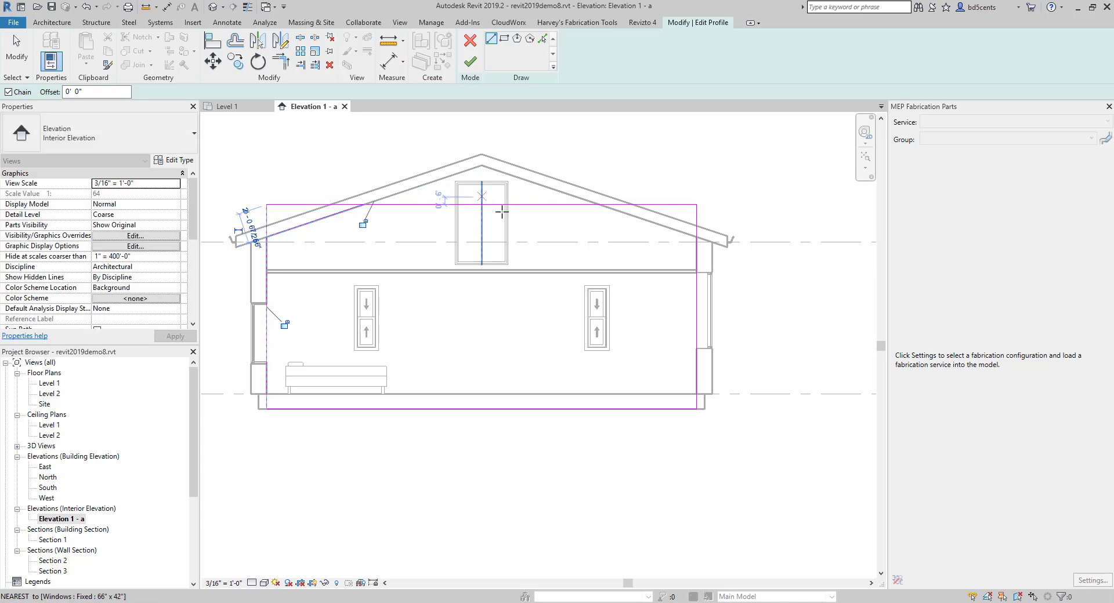
left_click(598, 204)
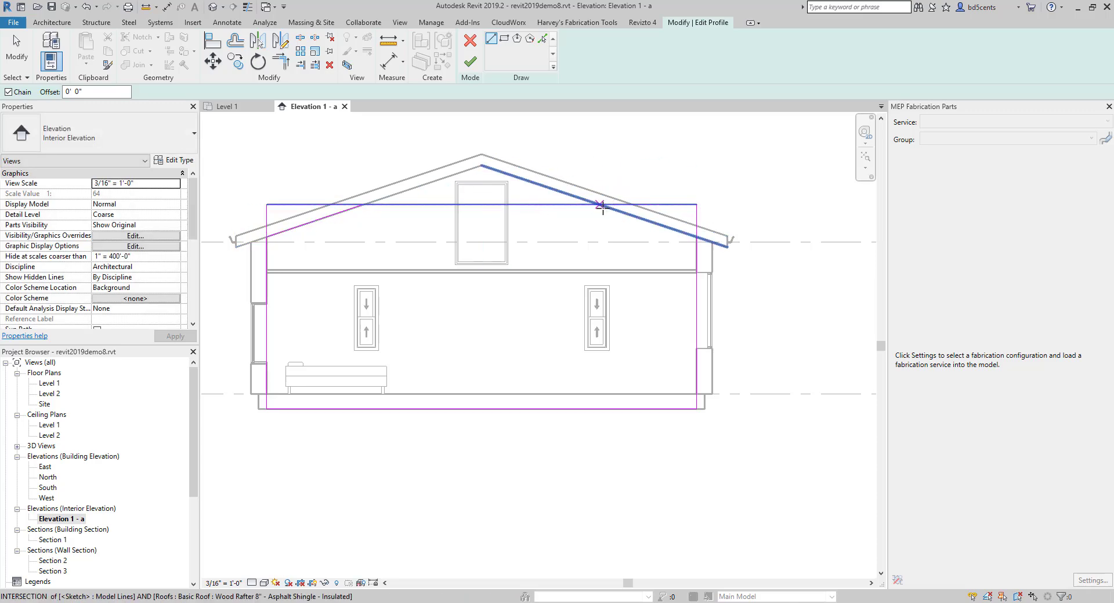
left_click(687, 249)
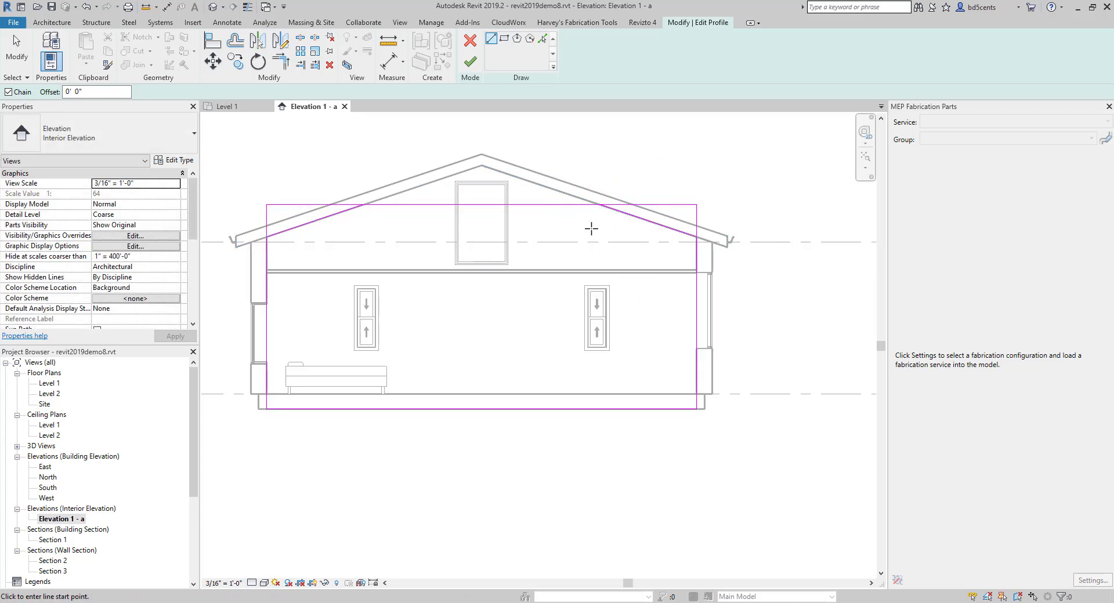
key("Escape")
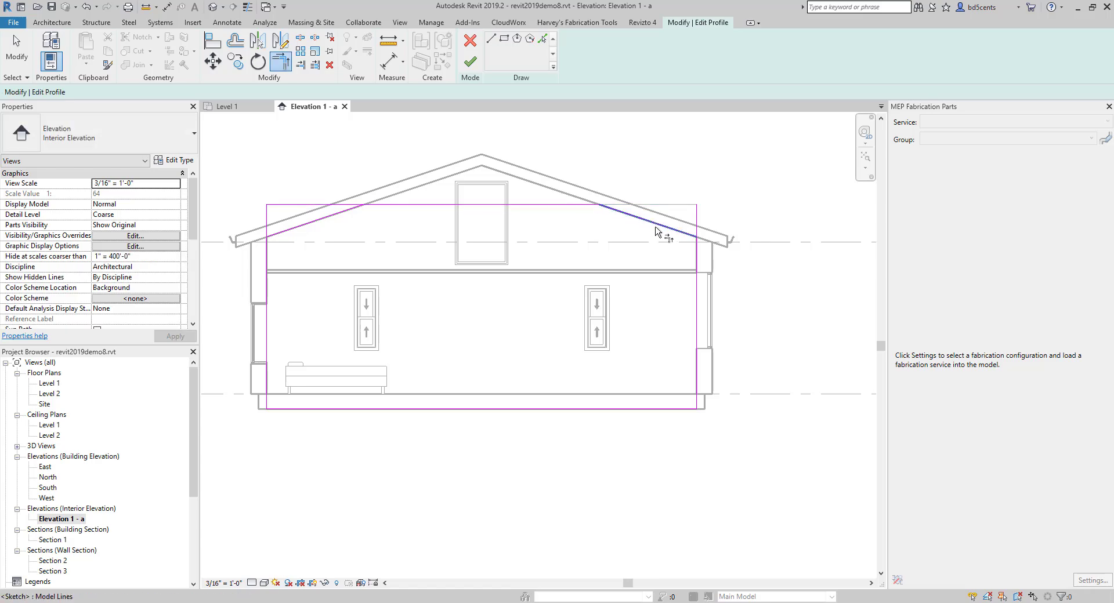
Trim the crop sketch's top and side edges to the two sloped lines and finish the crop edit.
left_click(656, 227)
left_click(696, 255)
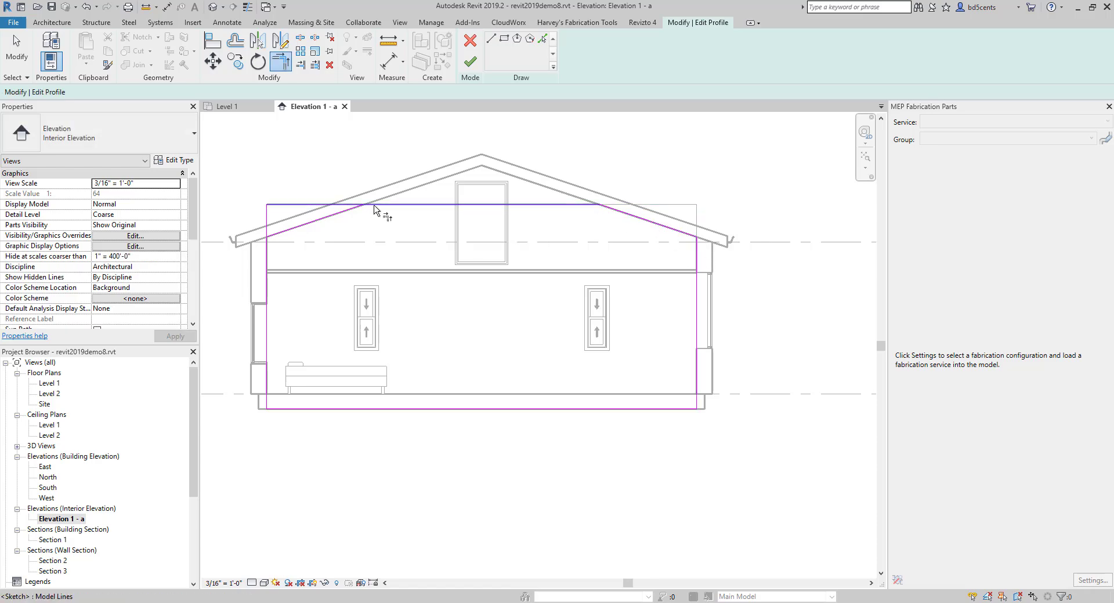
left_click(309, 222)
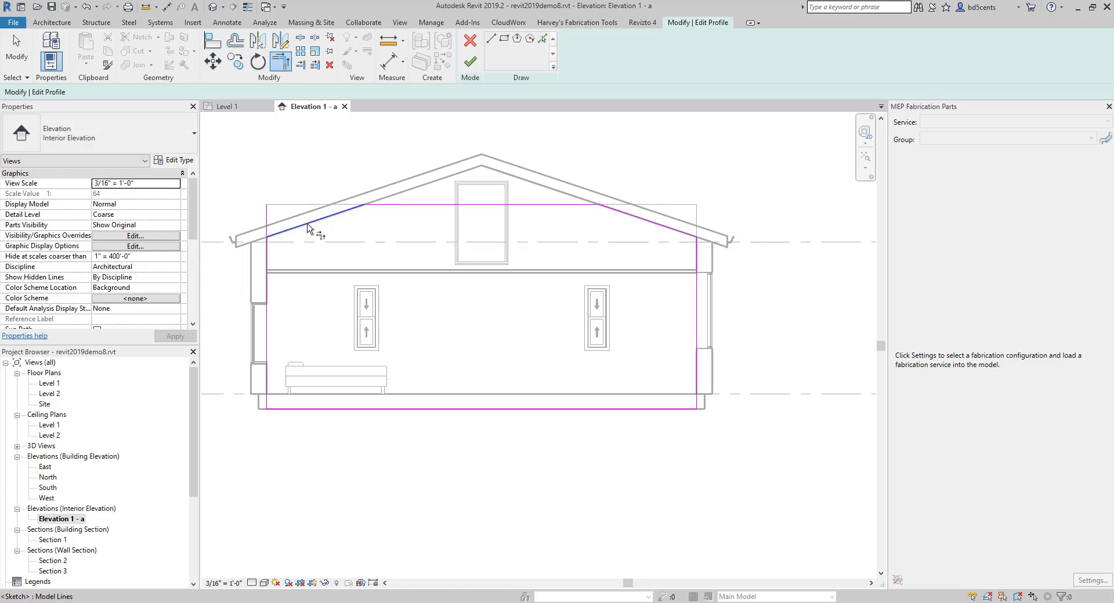
left_click(271, 259)
left_click(470, 61)
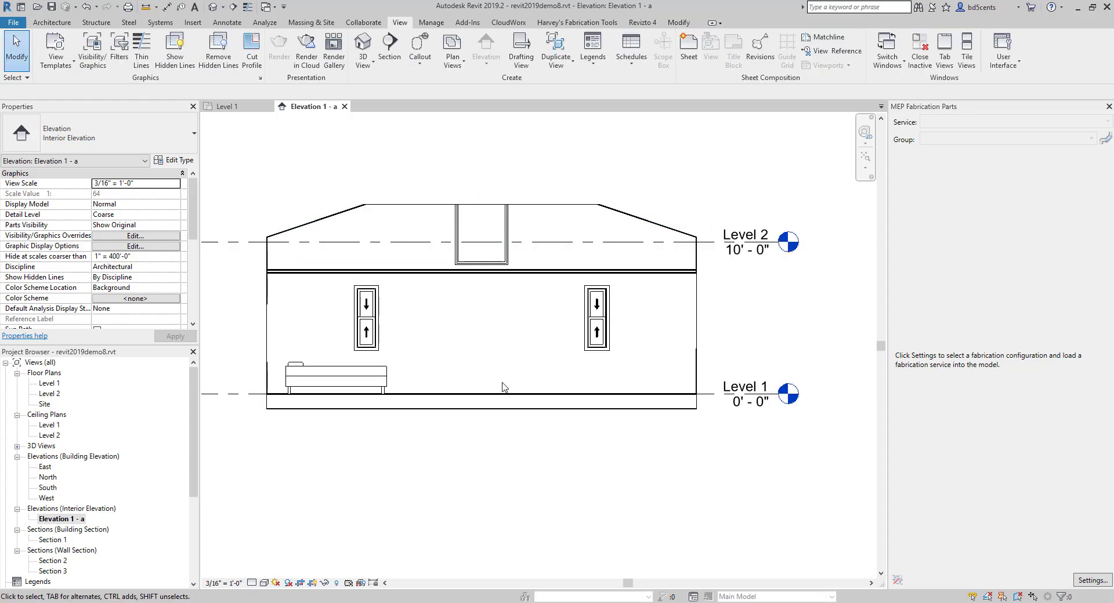
Try to raise the crop region's flat top edge to the underside of the roof peak.
left_click(462, 213)
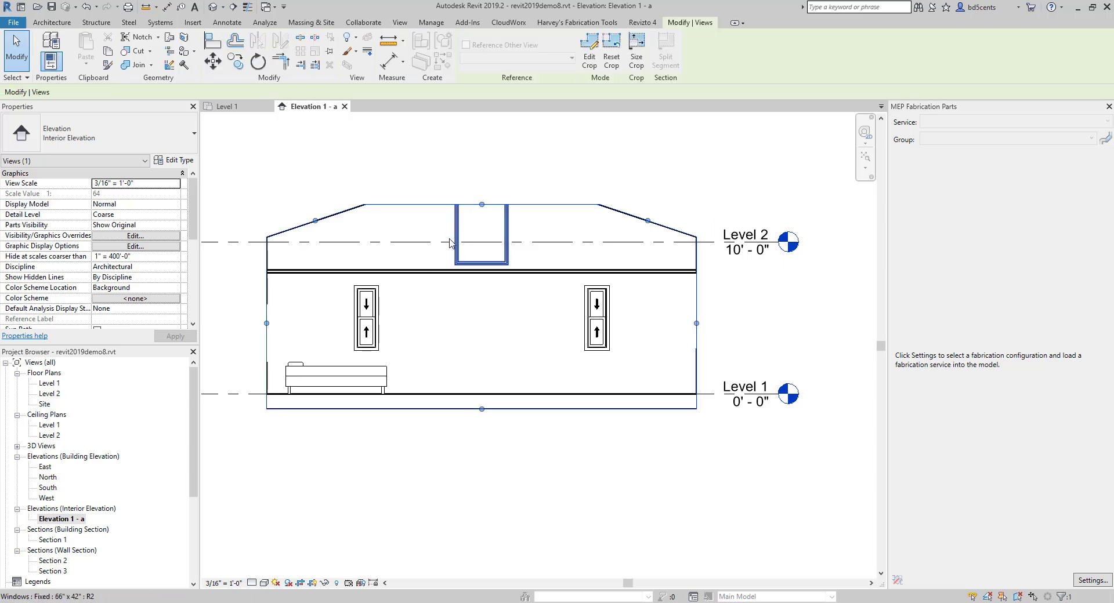
mouse_move(482, 205)
left_mouse_down()
mouse_move(481, 156)
mouse_move(484, 166)
left_mouse_up()
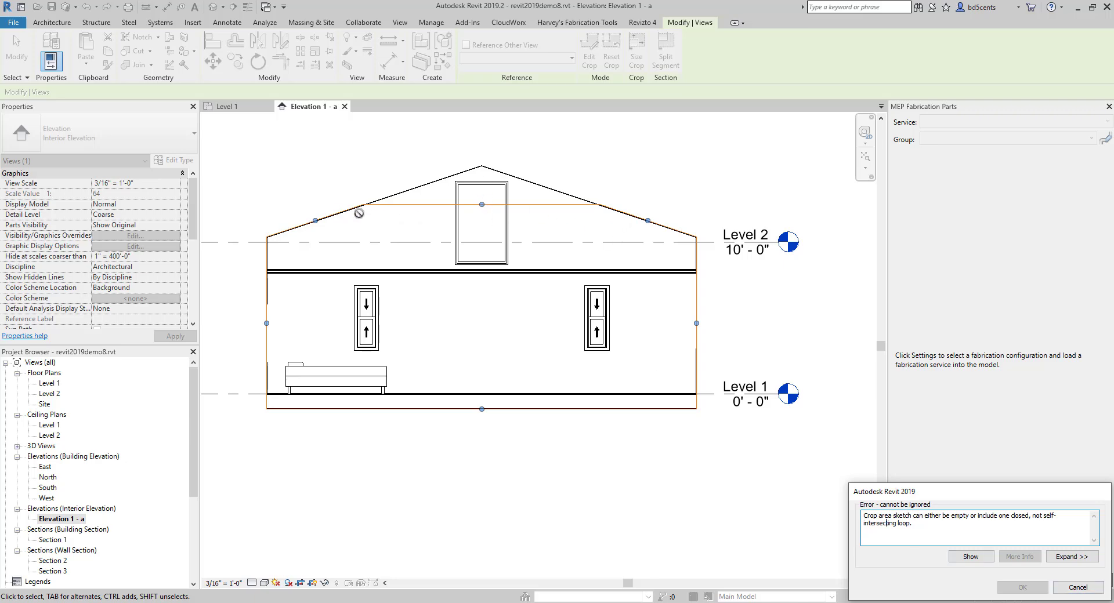
left_click(1078, 590)
Edit the elevation's crop region and trim its two sloped sketch lines to each other so they meet at the ridge.
left_click(511, 204)
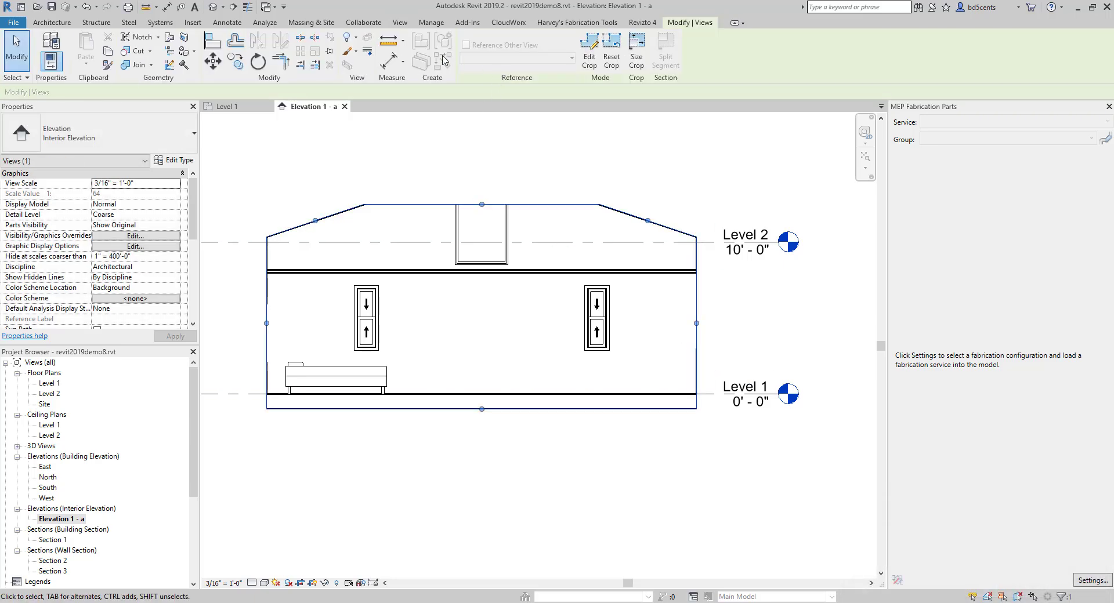
left_click(589, 50)
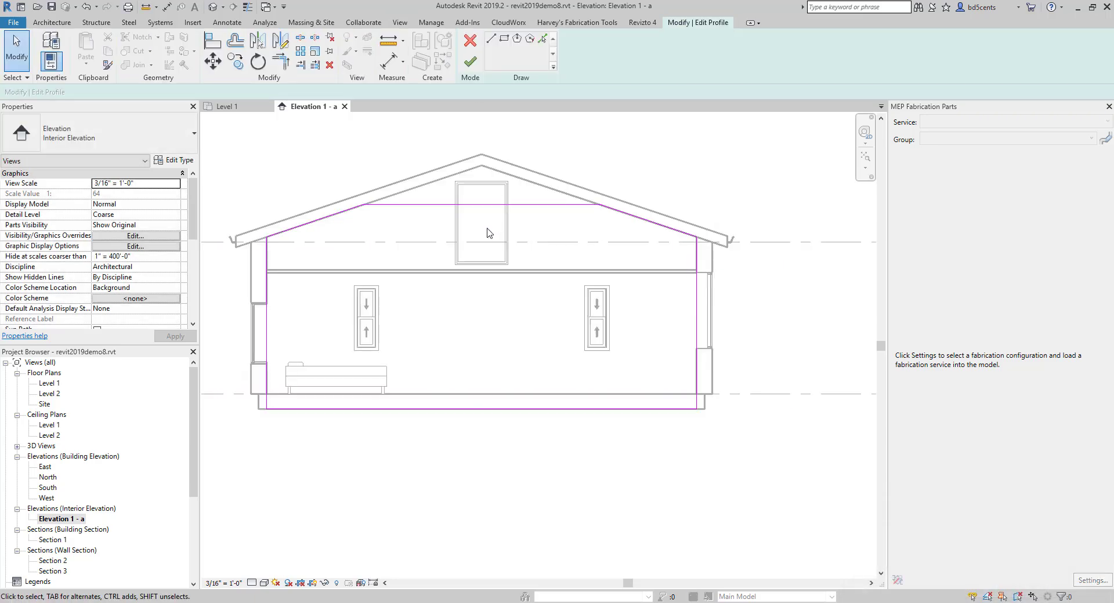
key("t")
key("r")
left_click(346, 211)
left_click(613, 210)
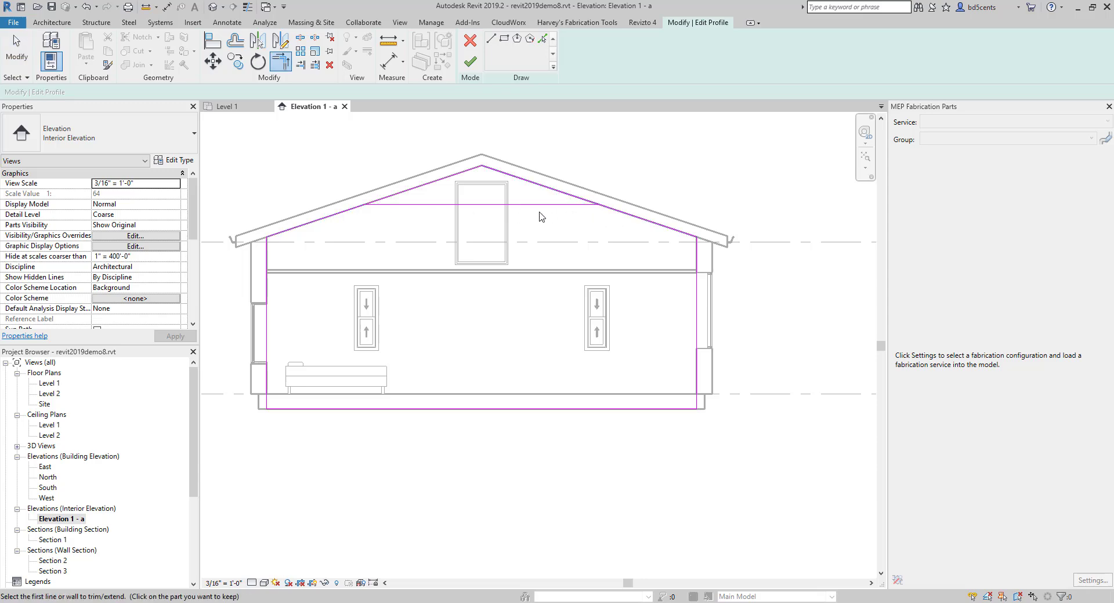
Delete the flat top line across the upper window from the crop sketch and finish the crop edit.
key("Escape")
left_click(493, 204)
key("Delete")
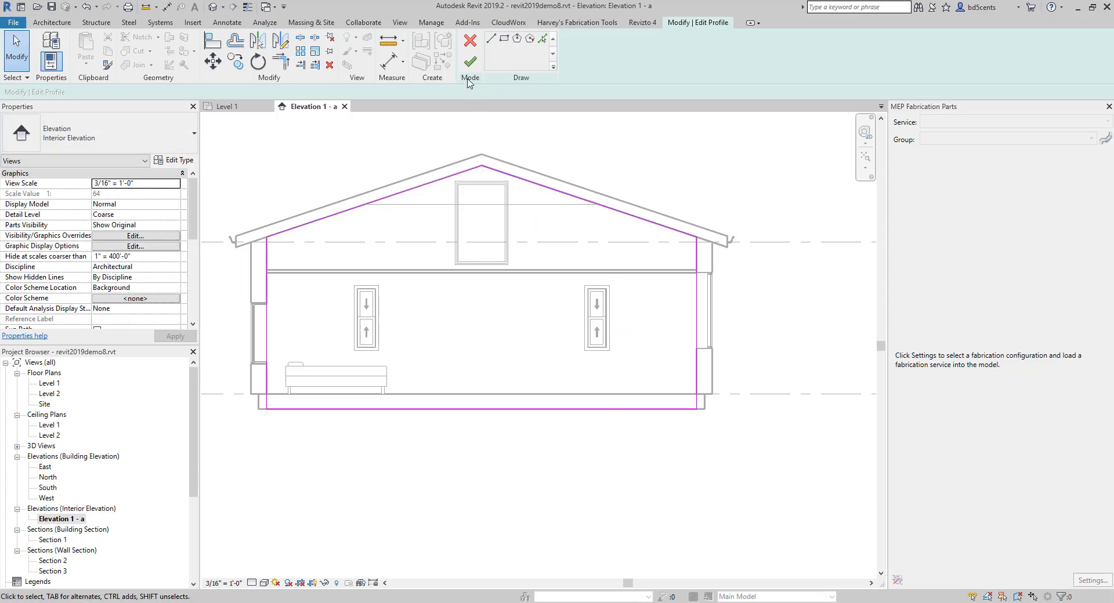
left_click(470, 61)
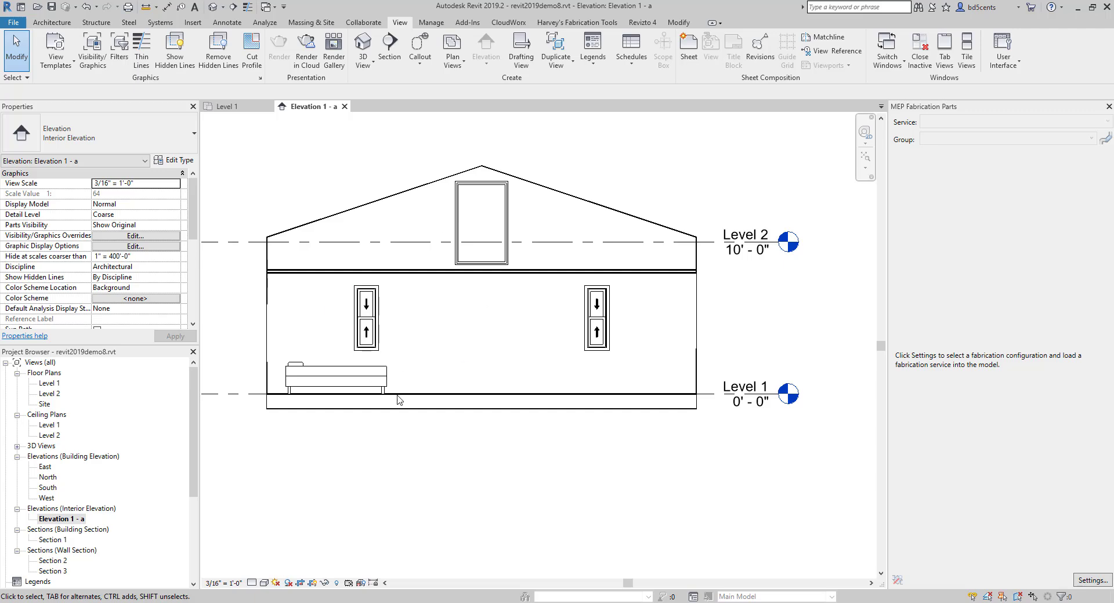
Try removing the 2' x 4' ACT System ceiling from the elevation.
left_click(490, 271)
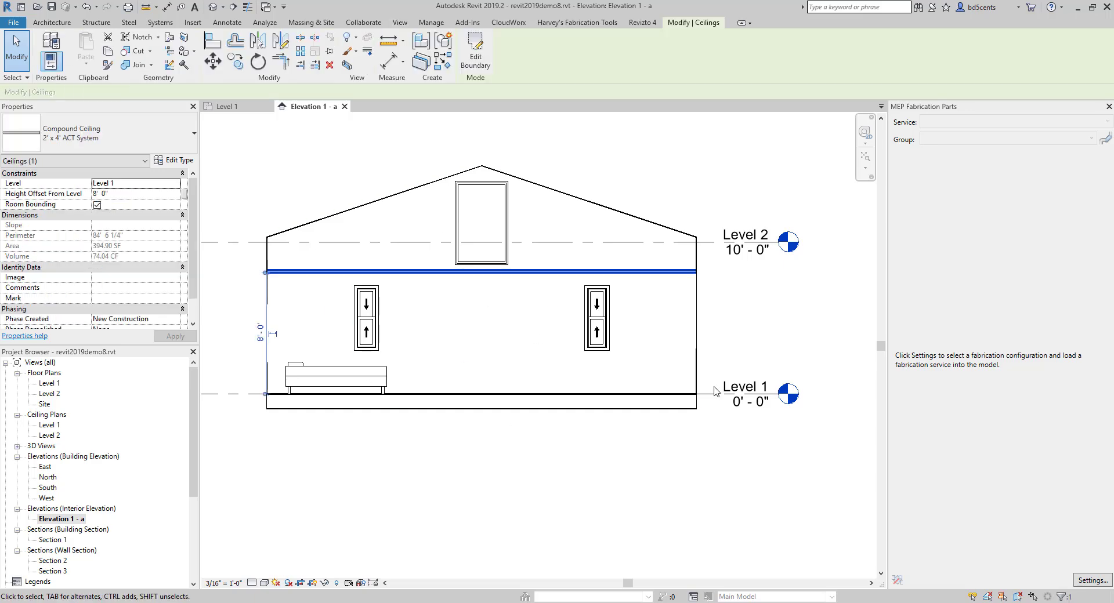
key("Escape")
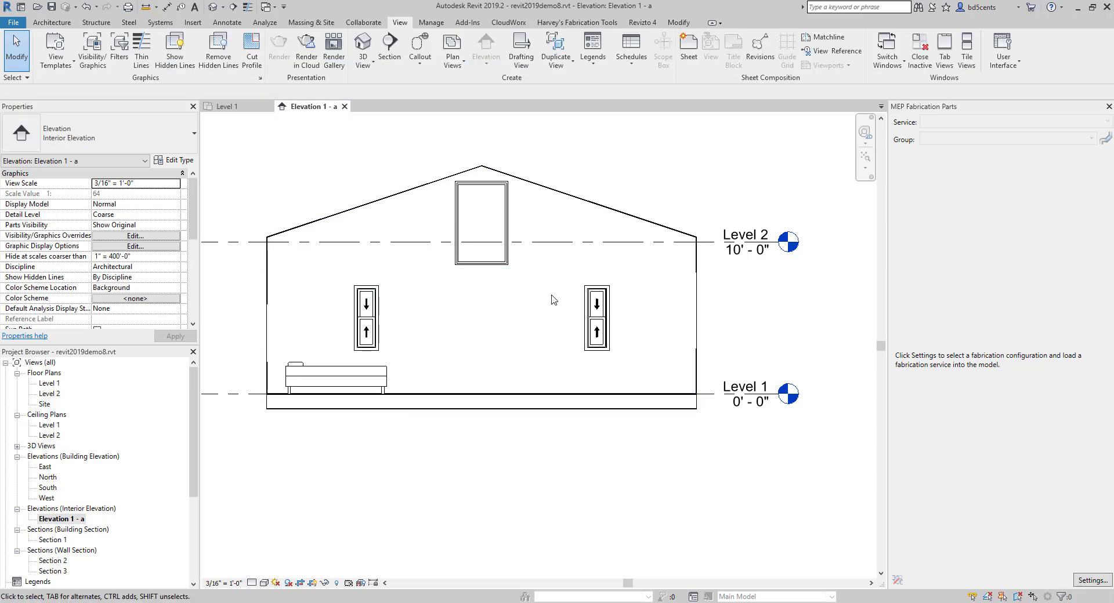
Set the upper fixed window's height above Level 1 to 9'.
left_click(498, 260)
left_click(515, 329)
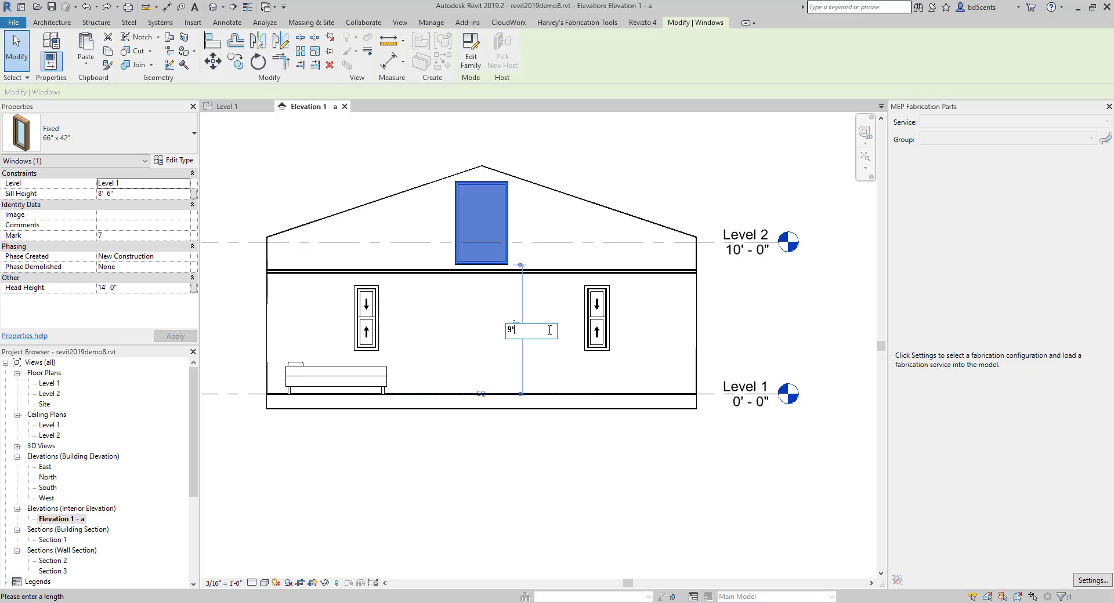
type("9'")
key("Return")
left_click(497, 316)
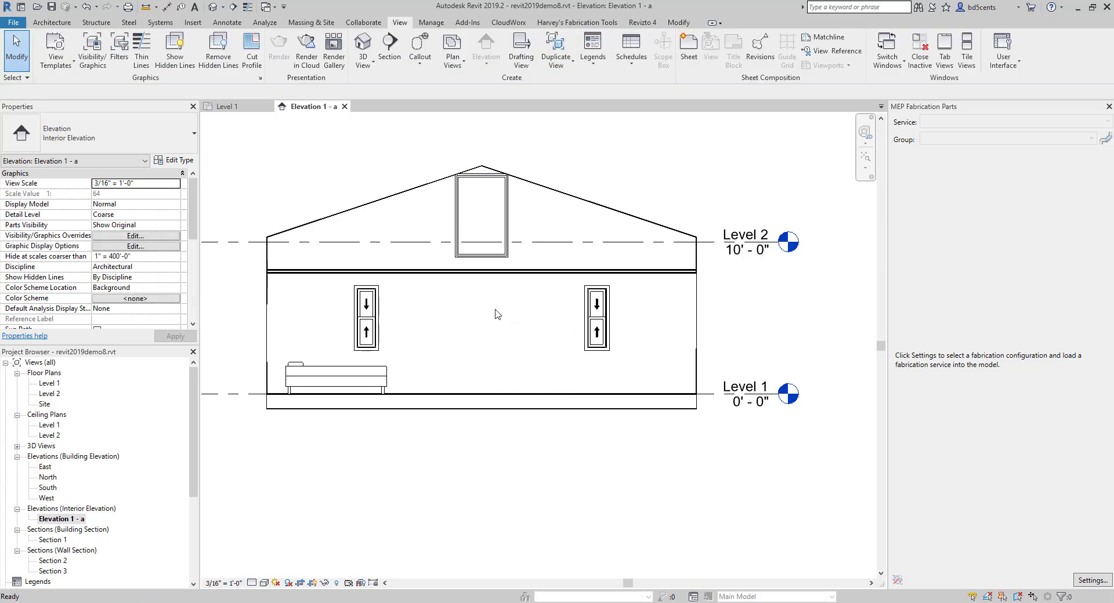
Open the 3D view and examine the upper window against the gable wall's sloped top.
left_click(360, 47)
scroll(644, 333, "up", 5)
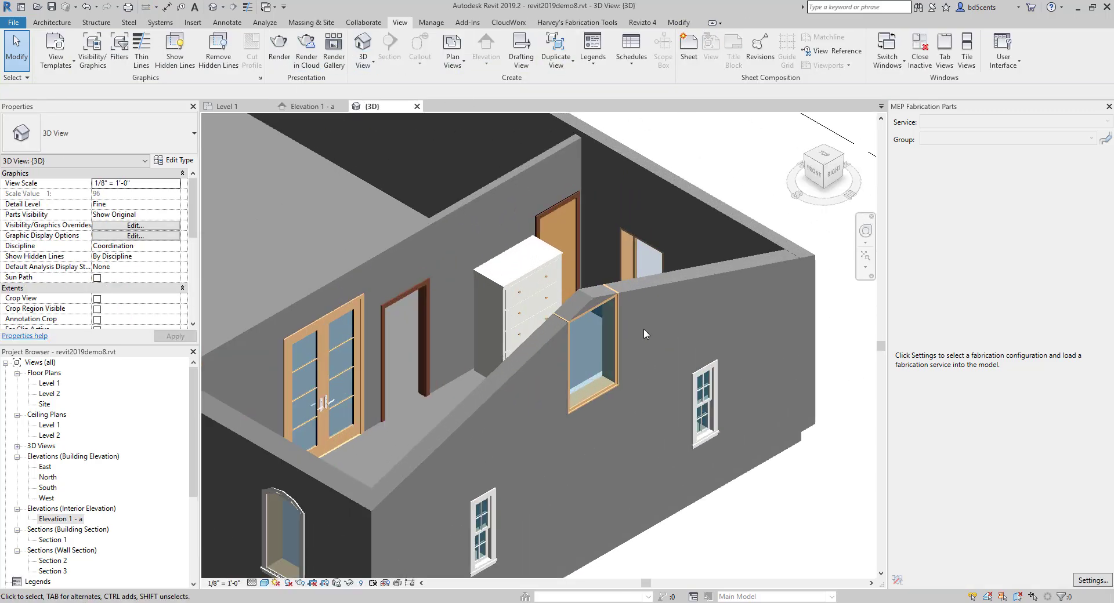
scroll(629, 327, "down", 5)
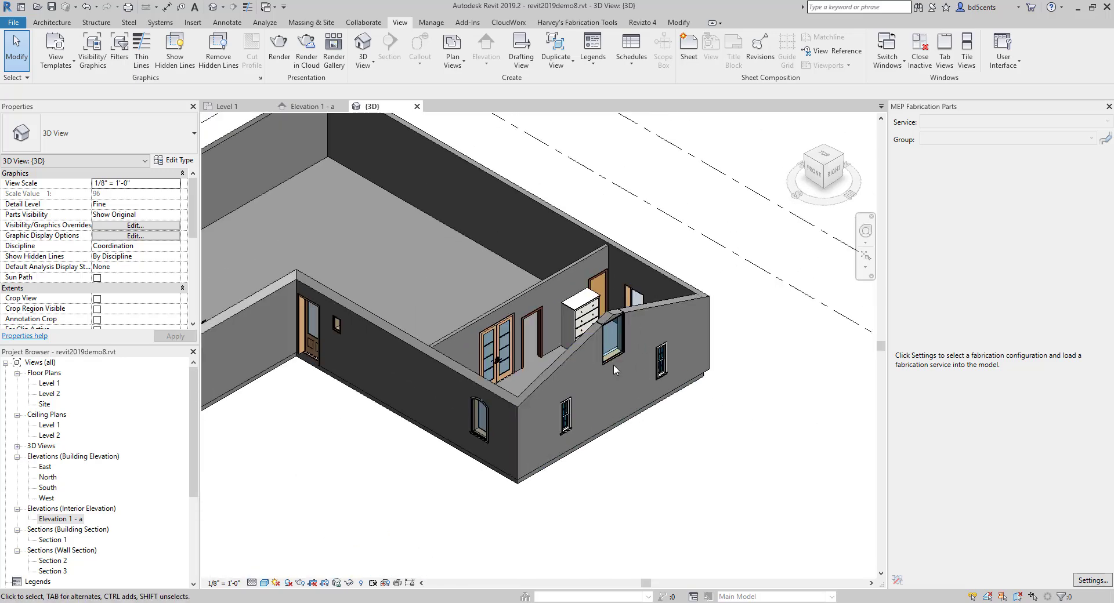
scroll(613, 366, "down", 5)
scroll(468, 356, "up", 3)
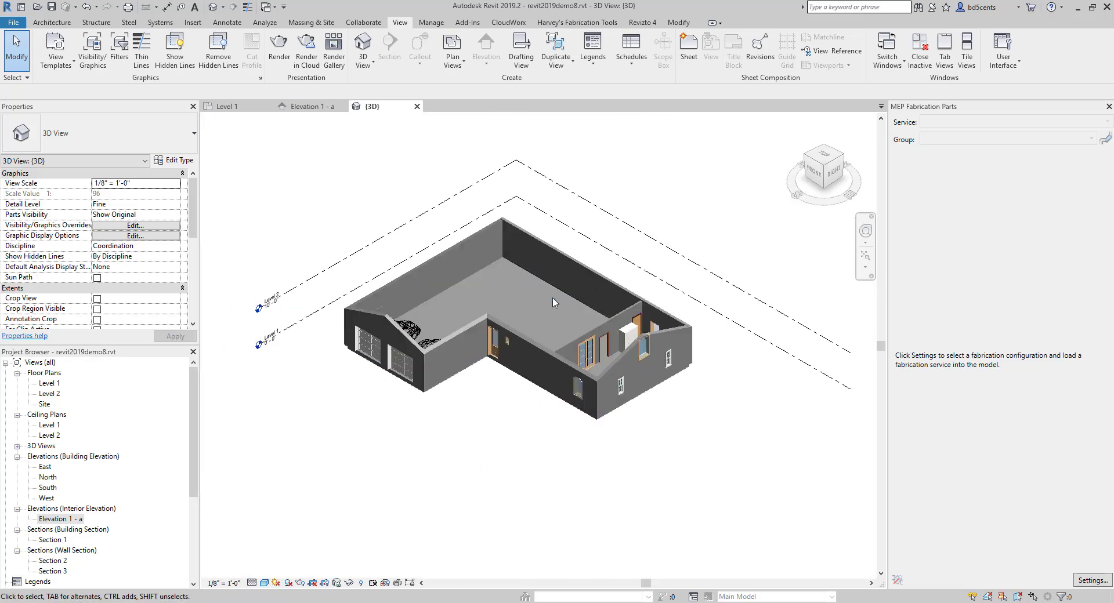
Reveal the hidden elements in the 3D view, unhide the category of the main and entry roofs, and leave the reveal mode.
left_click(365, 583)
left_click(424, 281)
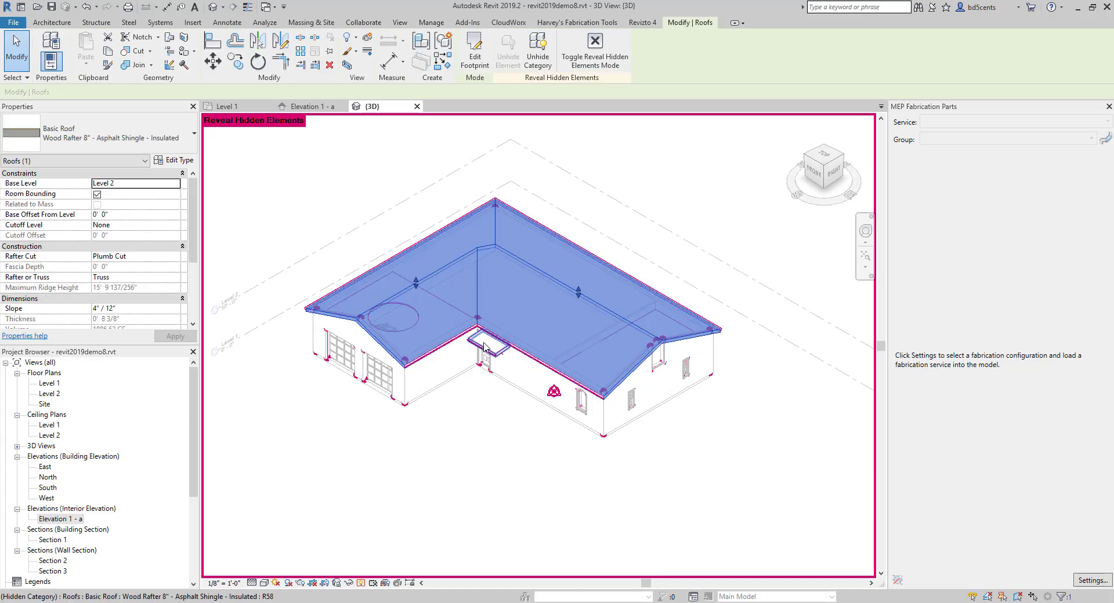
key("Escape")
left_click(485, 347)
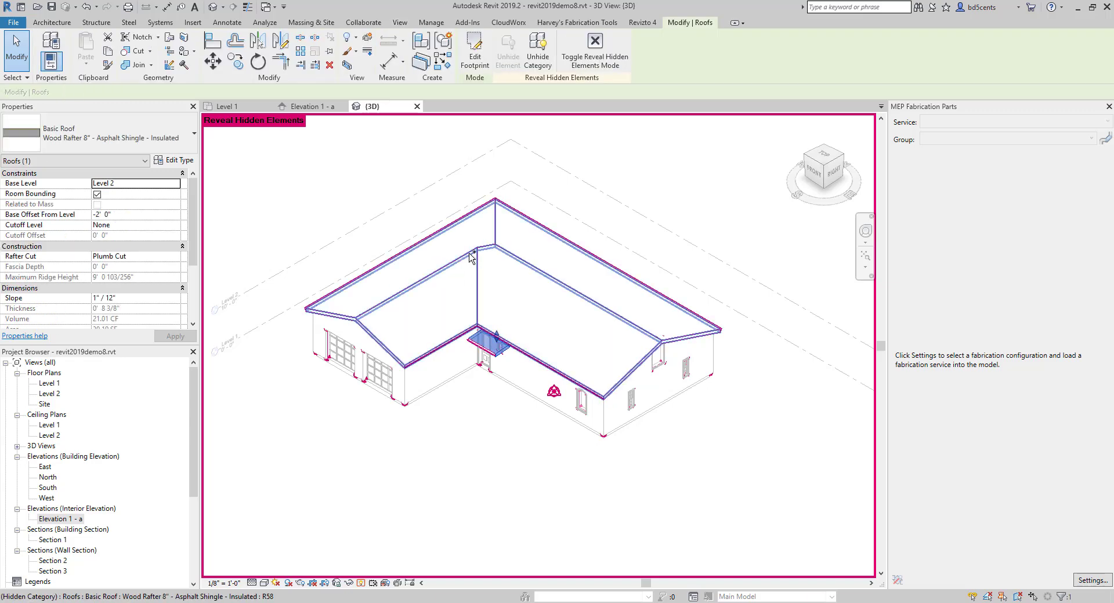
left_click(471, 258, "ctrl")
right_click(453, 302)
mouse_move(487, 352)
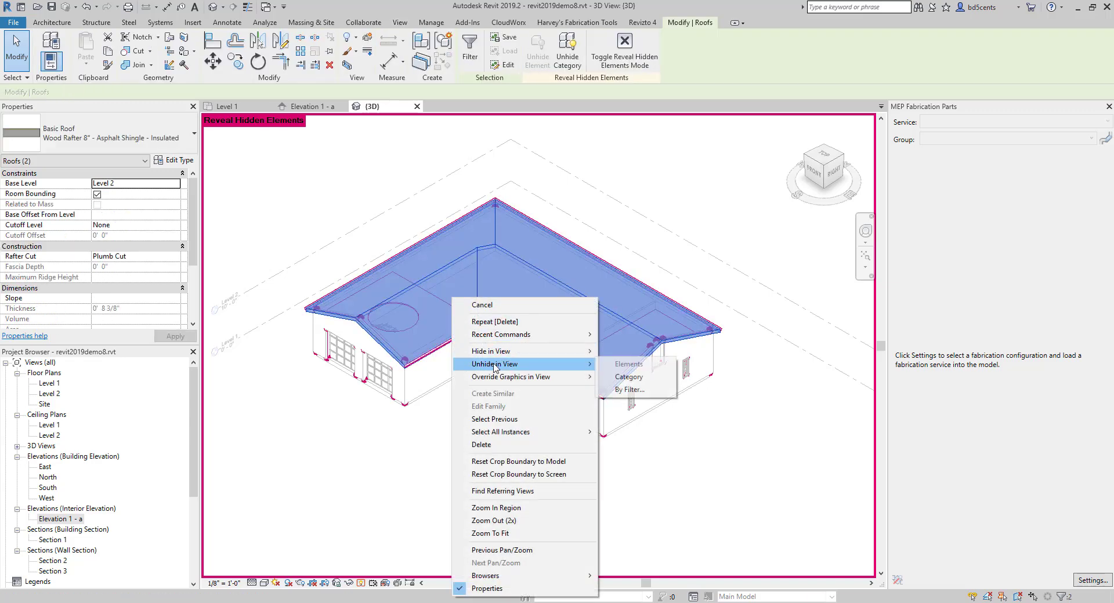
left_click(622, 377)
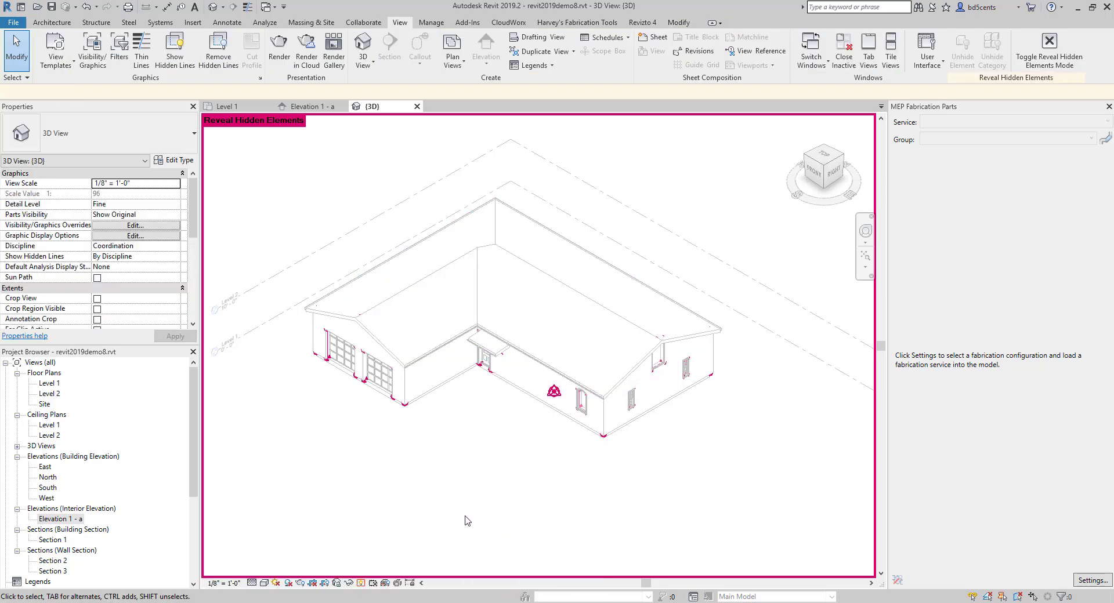
left_click(361, 584)
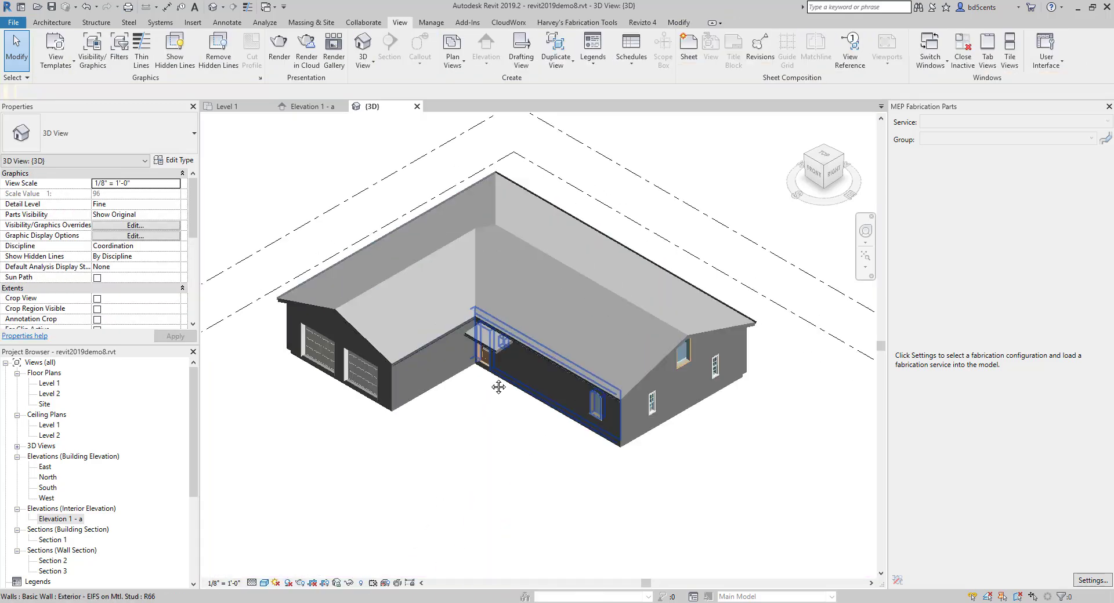
scroll(454, 405, "up", 2)
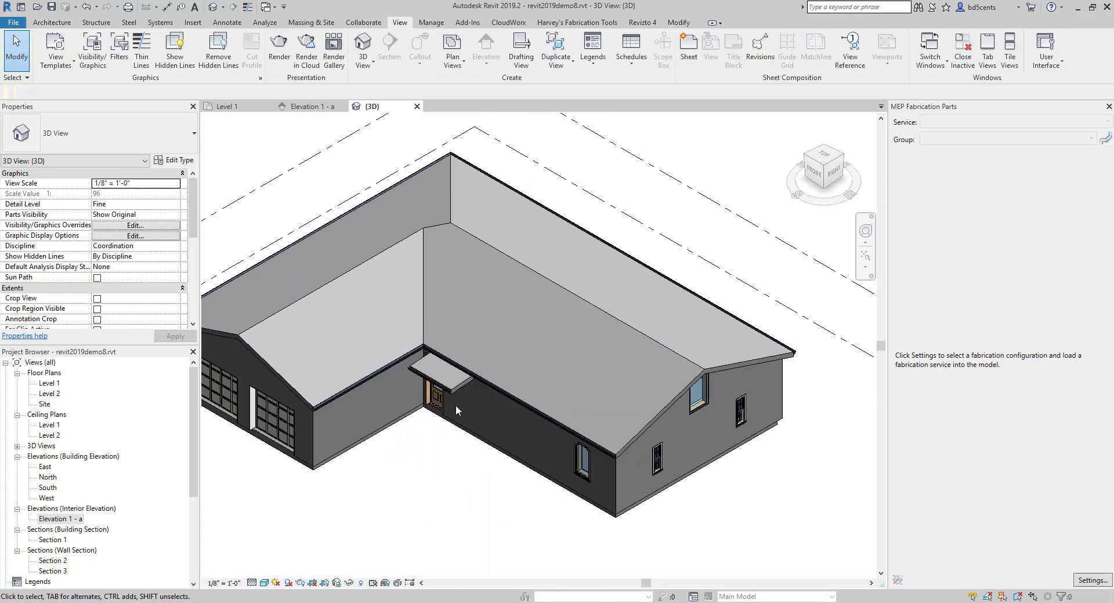
Return to Elevation 1 - a and set the upper window's height above Level 1 to 8' 6".
double_click(64, 520)
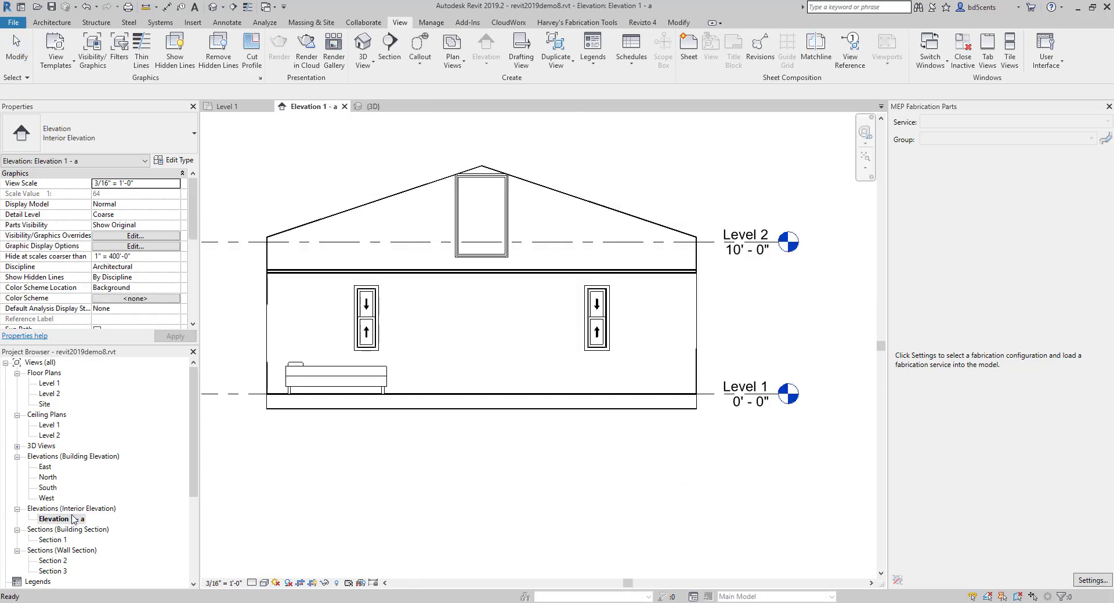
left_click(500, 250)
scroll(541, 334, "up", 1)
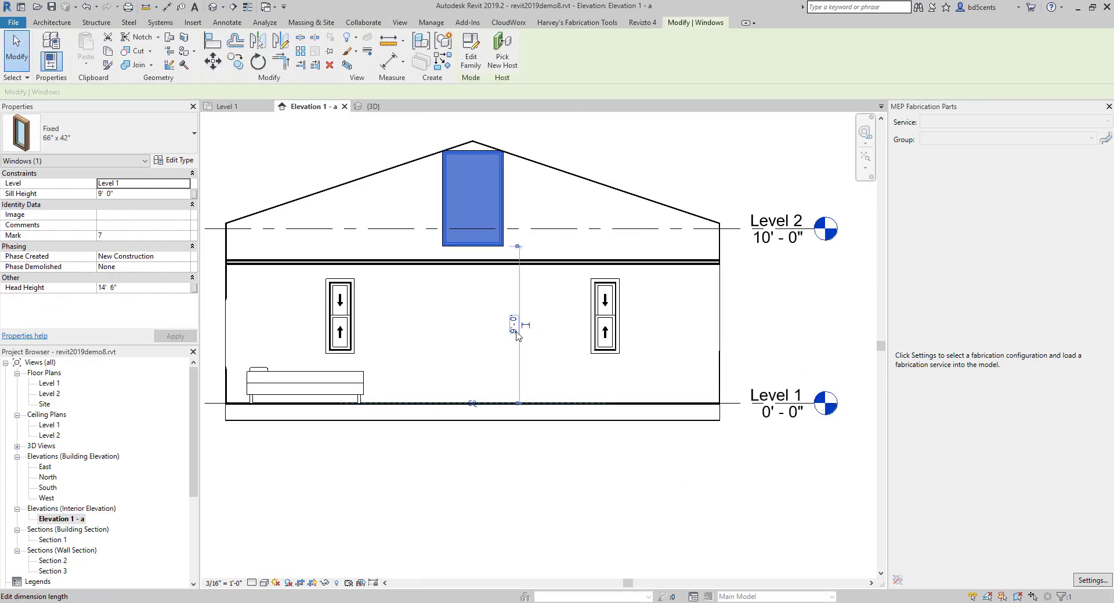
left_click(515, 324)
type("8' 6")
key("Return")
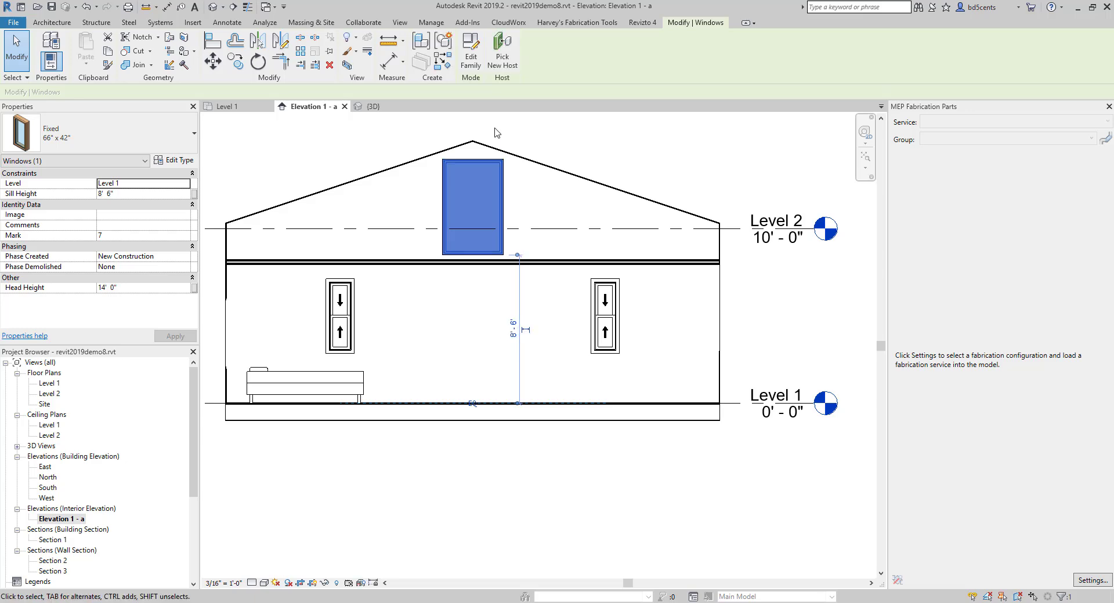
left_click(413, 303)
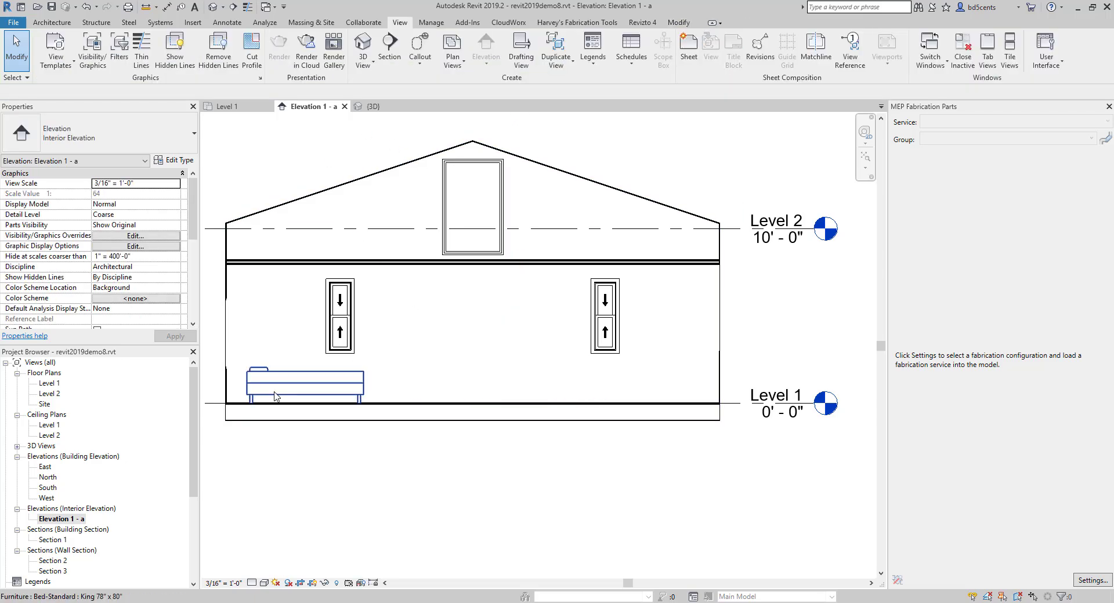
Open the Level 1 floor plan and show the view extents of the bedroom marker for Elevation 1 - a.
left_click(48, 383)
double_click(51, 384)
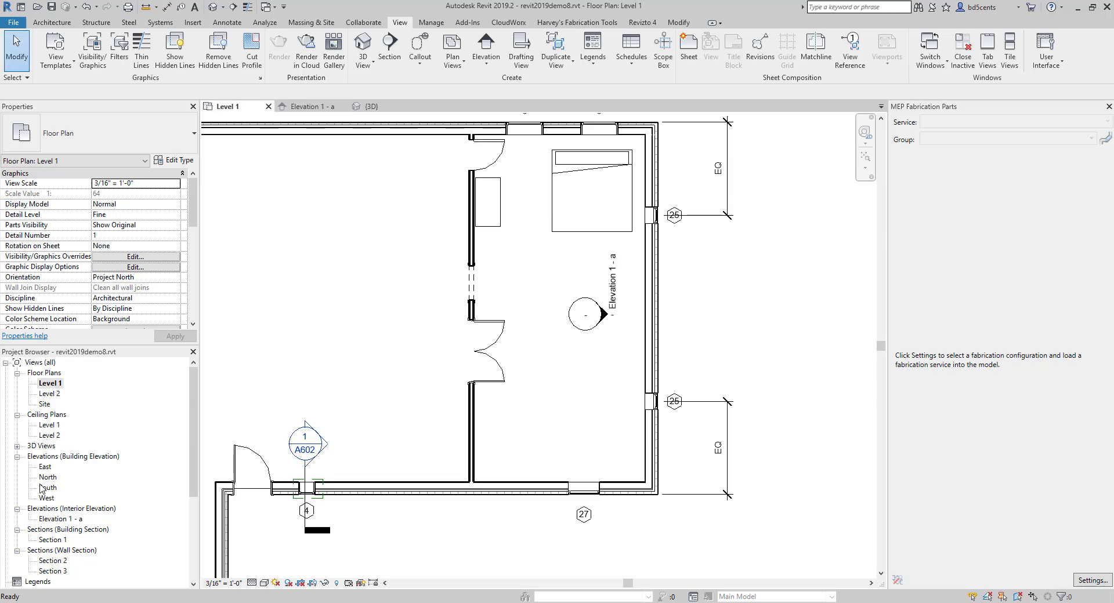
scroll(496, 375, "down", 1)
middle_click_drag(496, 376, 430, 391)
scroll(551, 347, "up", 4)
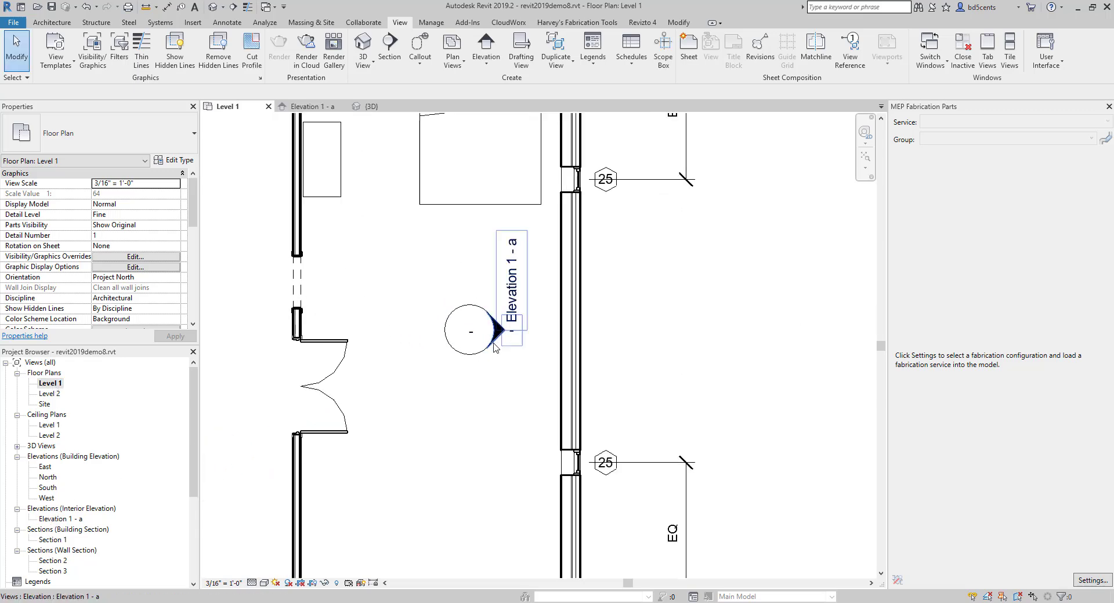
mouse_move(492, 355)
middle_mouse_down()
mouse_move(465, 380)
mouse_move(470, 437)
middle_mouse_up()
scroll(474, 393, "up", 1)
scroll(470, 437, "down", 3)
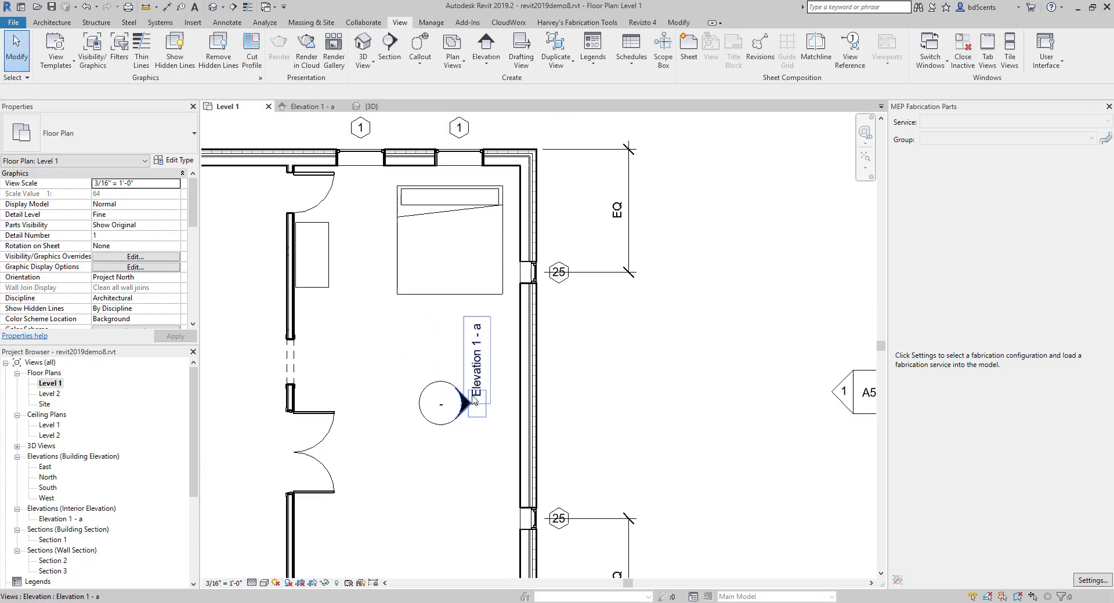
left_click(476, 398)
scroll(476, 398, "up", 2)
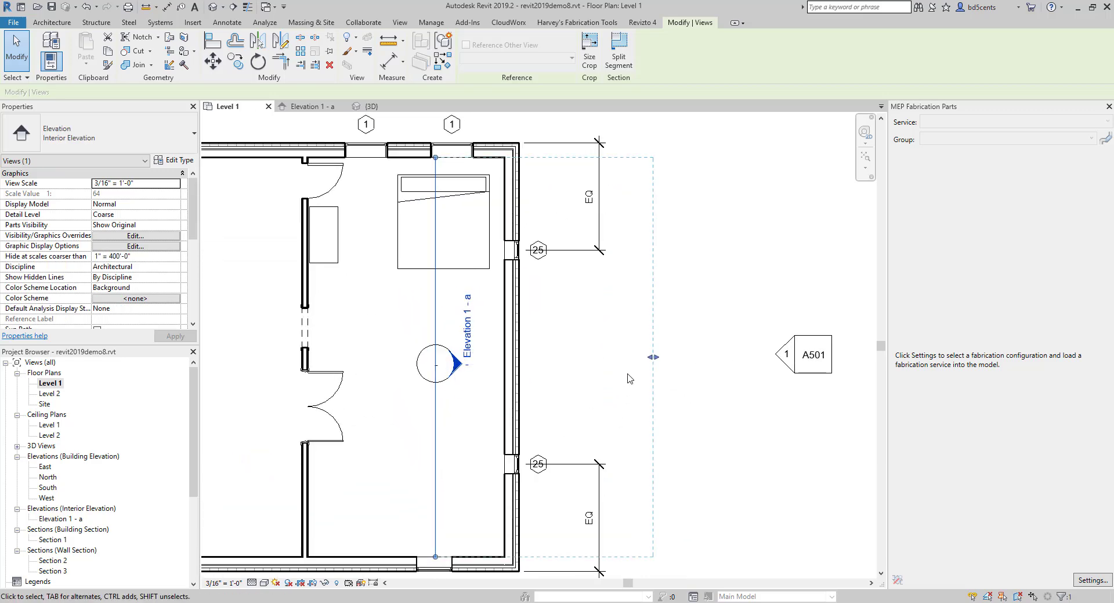
Pull Elevation 1 - a's far clip back to just inside the bedroom's windowed exterior wall and open the elevation.
scroll(655, 360, "down", 1)
scroll(654, 360, "down", 1)
left_click_drag(654, 360, 553, 357)
key("Escape")
double_click(526, 360)
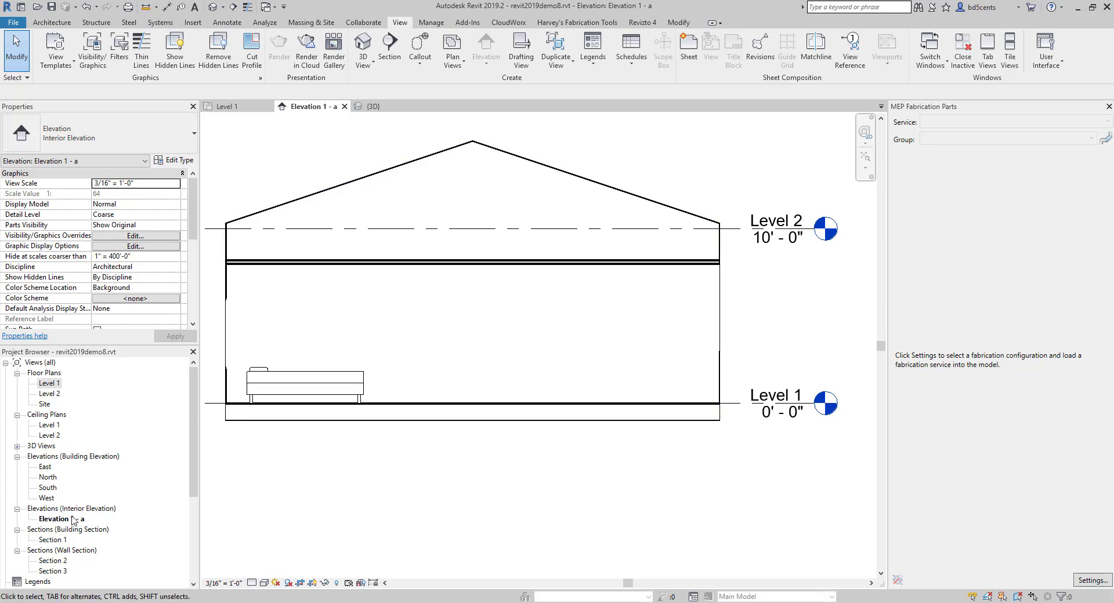
In the Level 1 plan, extend Elevation 1 - a's far clip well beyond the exterior wall and reopen the elevation.
double_click(54, 384)
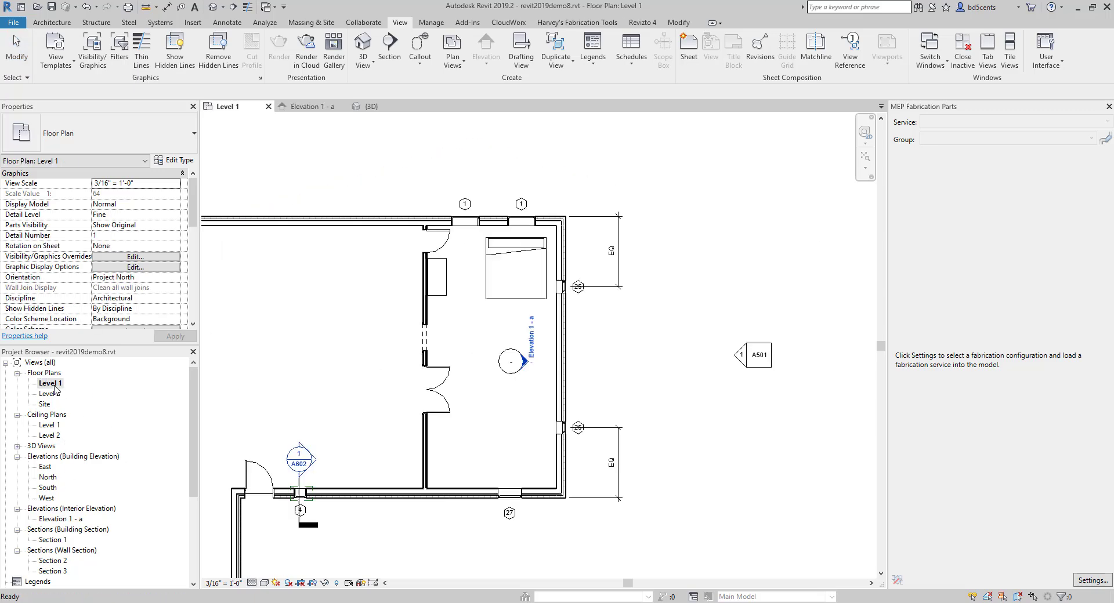
left_click(525, 363)
left_click_drag(553, 358, 664, 360)
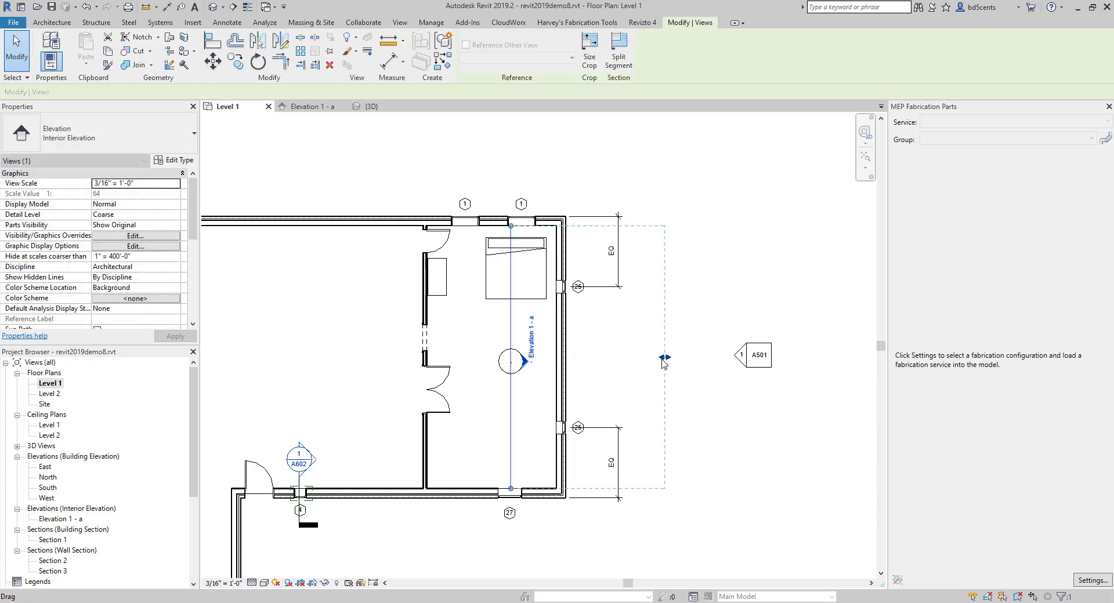
left_click(690, 442)
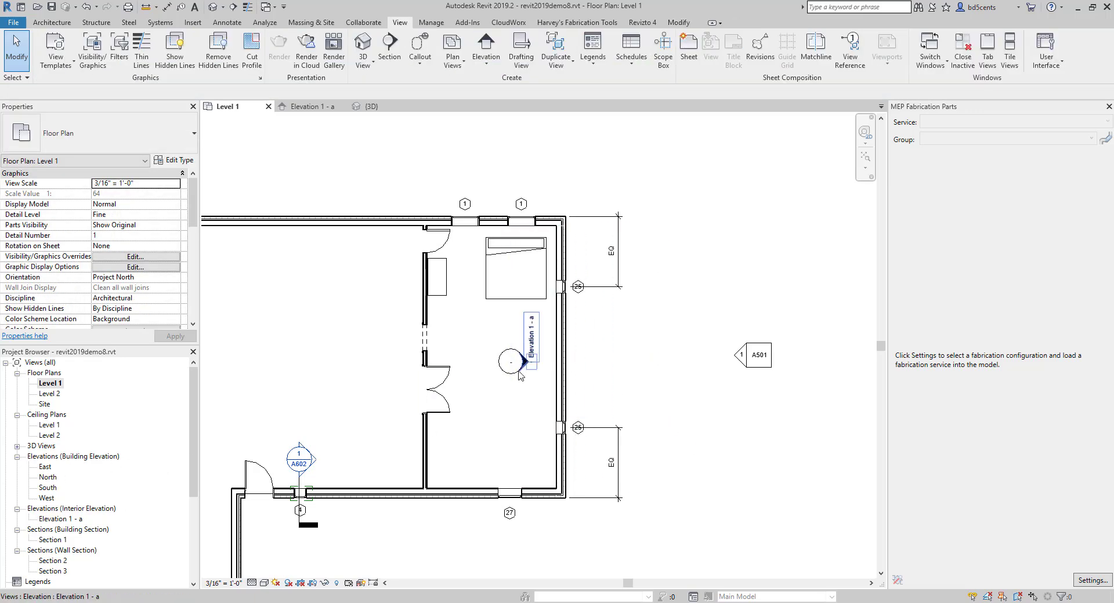
double_click(61, 520)
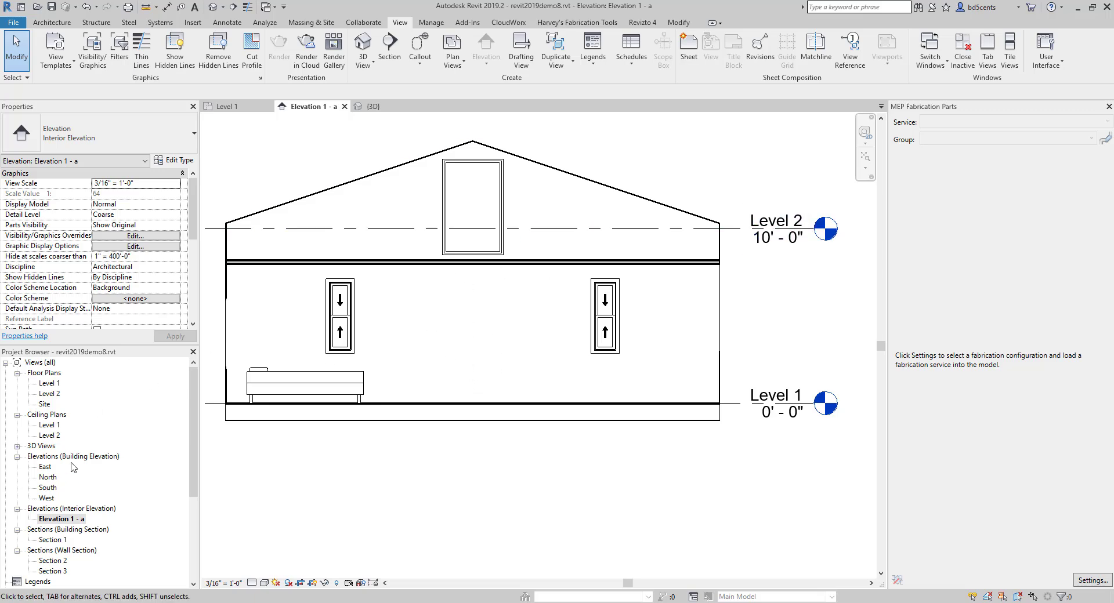
In the Level 1 plan, try adjusting the end of Elevation 1 - a's view line at the wall with window 27.
double_click(49, 384)
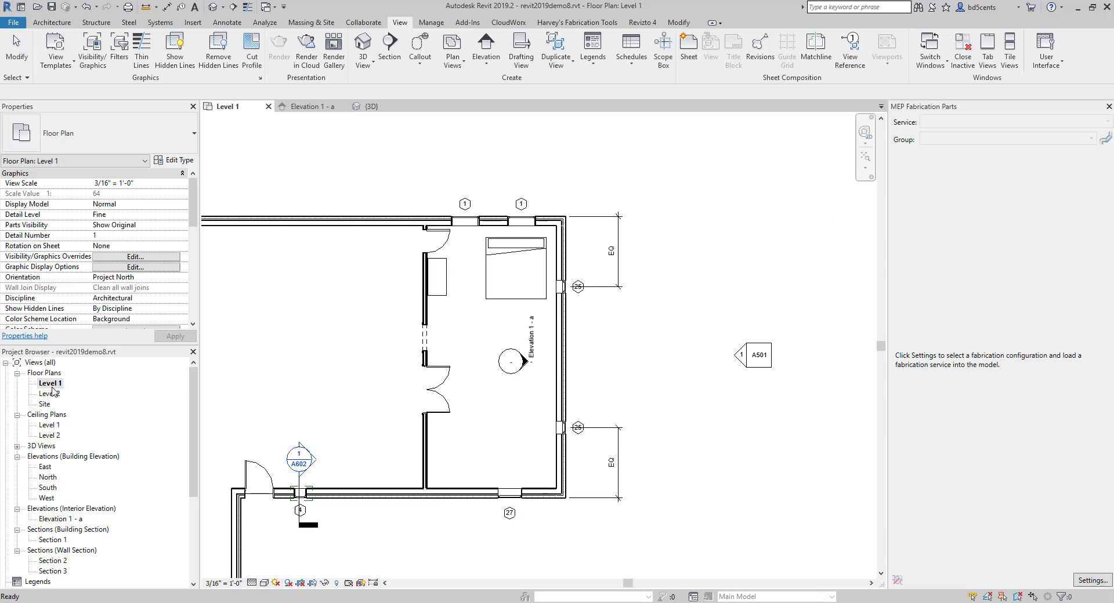
left_click(524, 357)
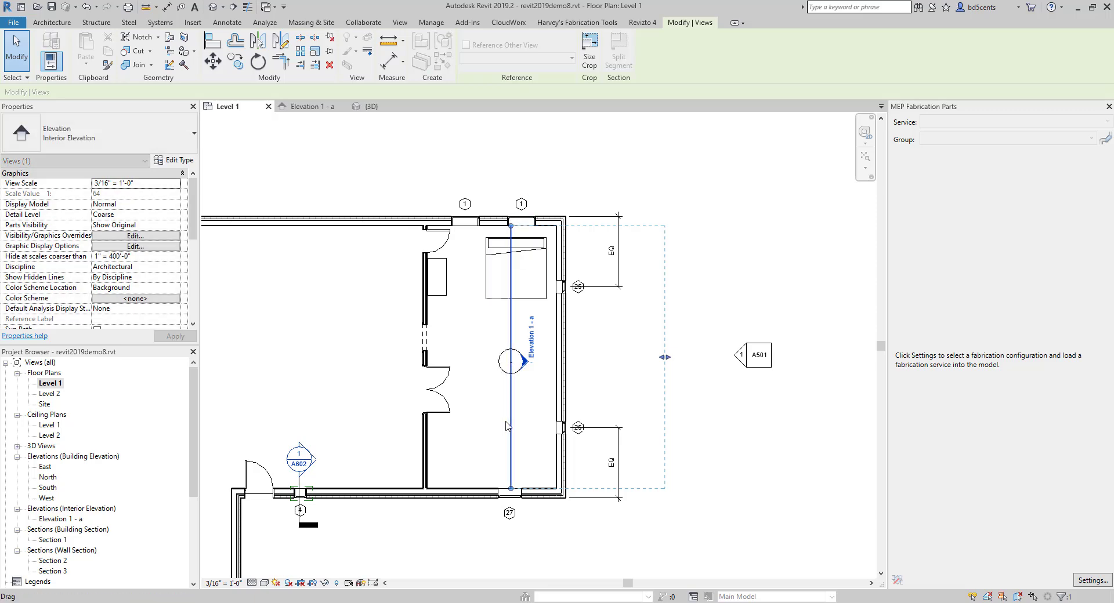
left_click(511, 494)
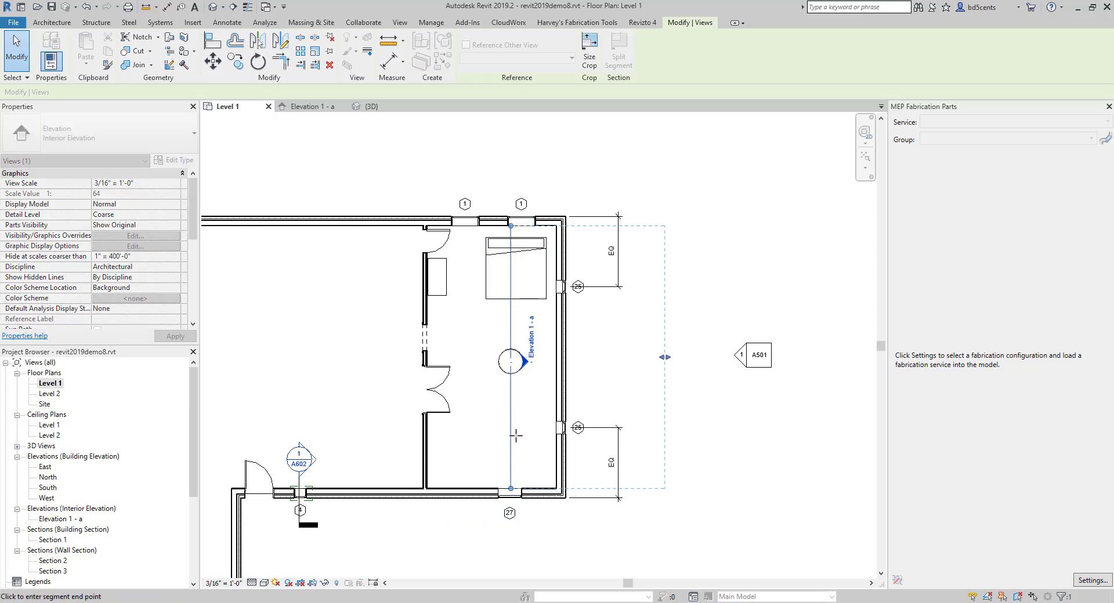
left_click_drag(517, 500, 511, 498)
left_click(488, 381)
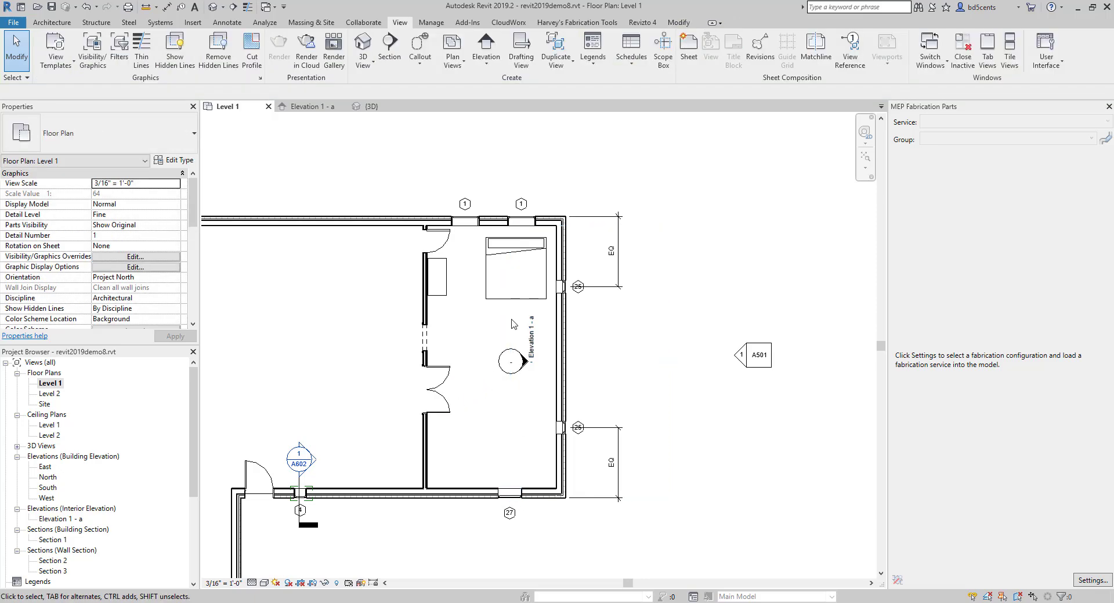
Open Elevation 1 - a from the selected bedroom marker and reset its crop region to a rectangle.
left_click(525, 363)
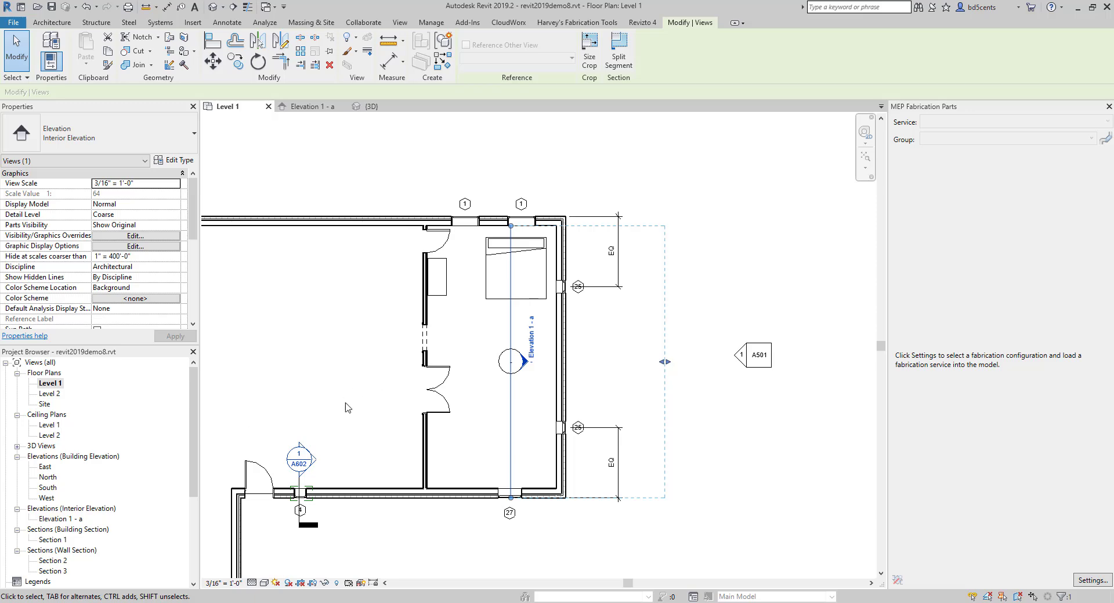
double_click(80, 519)
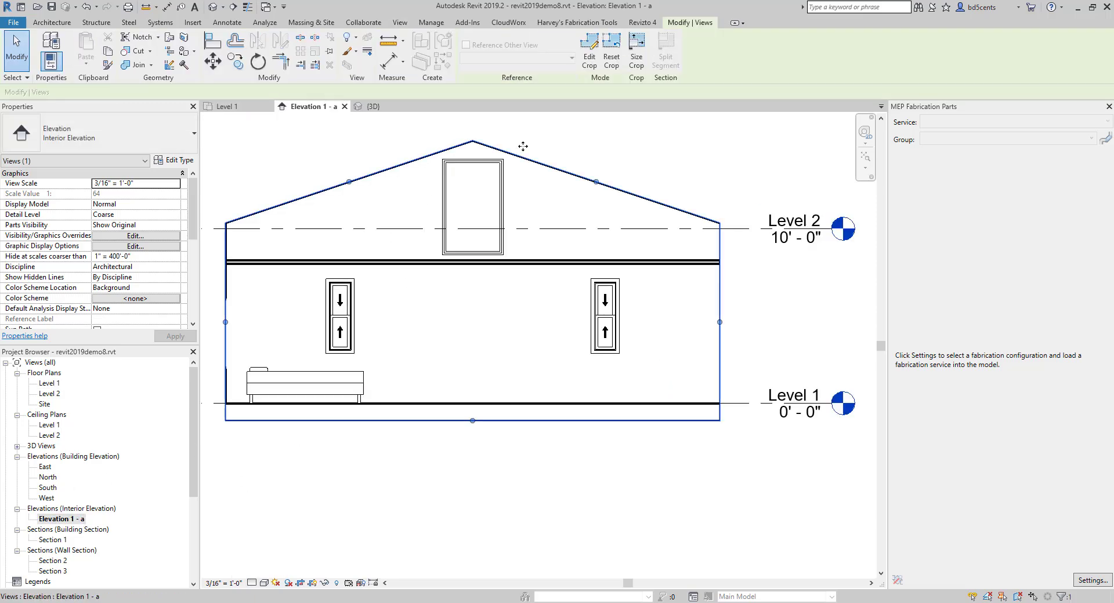
scroll(533, 221, "down", 1)
left_click(611, 58)
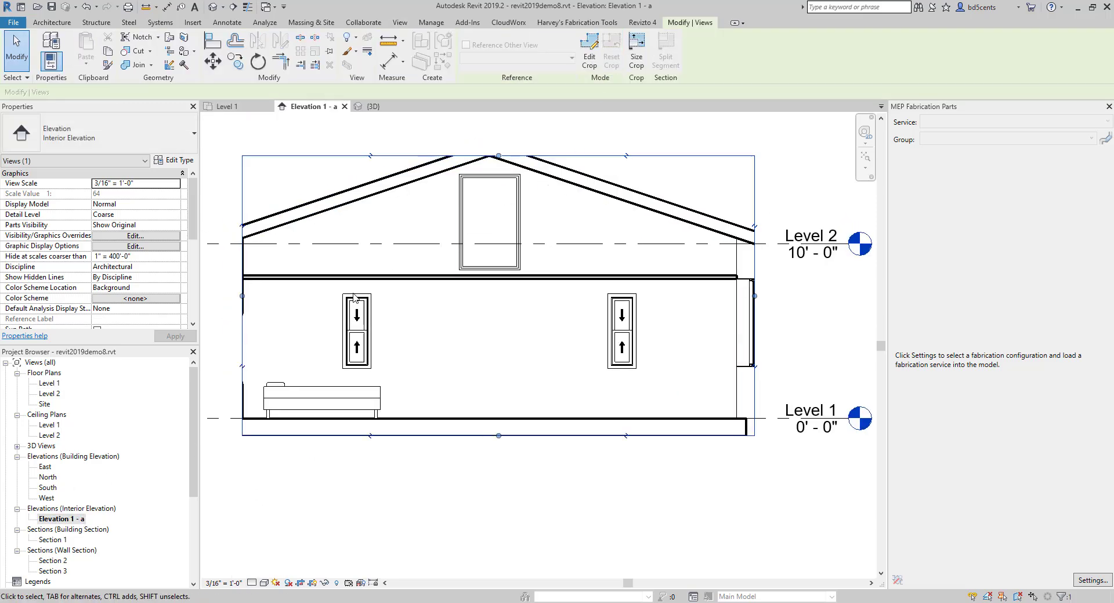
In the Level 1 plan, stretch both ends of Elevation 1 - a's view line beyond the exterior walls and reopen the elevation.
double_click(50, 383)
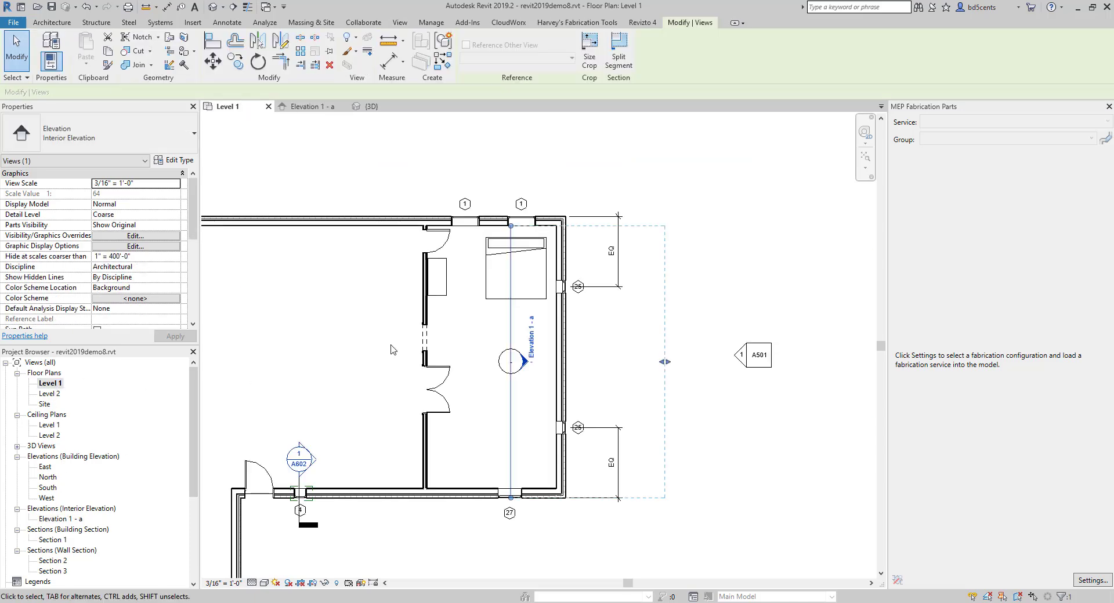
left_click_drag(511, 226, 511, 168)
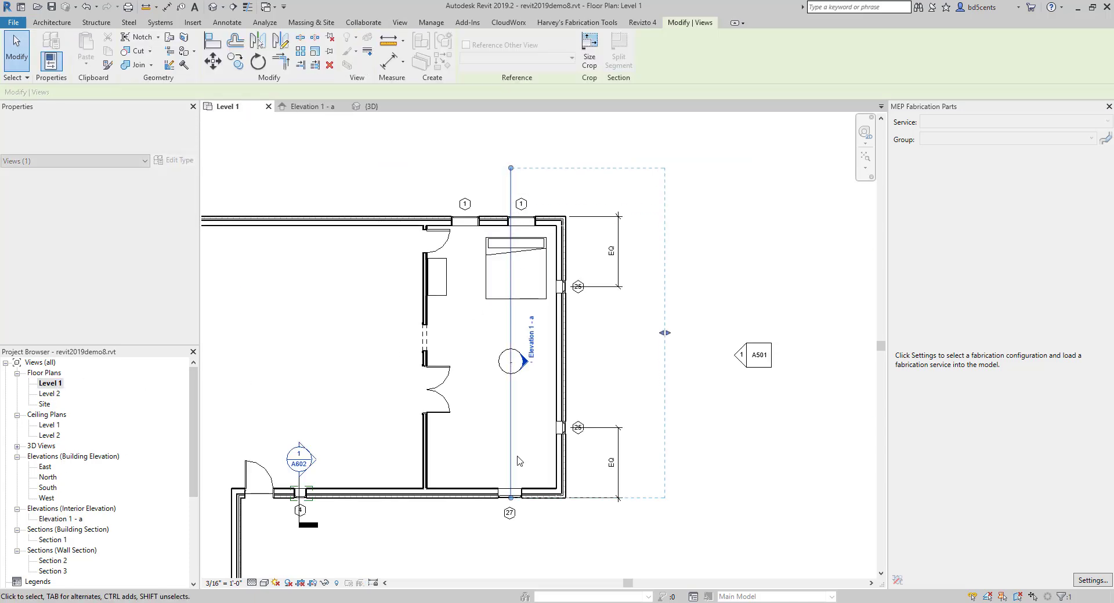
left_click_drag(511, 497, 511, 552)
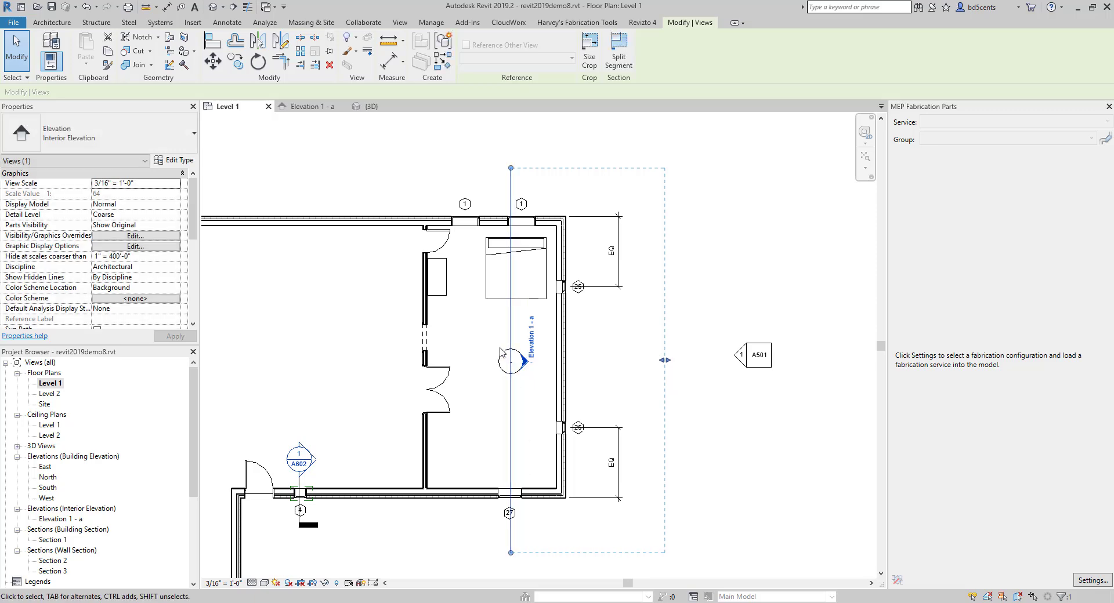
left_click(454, 179)
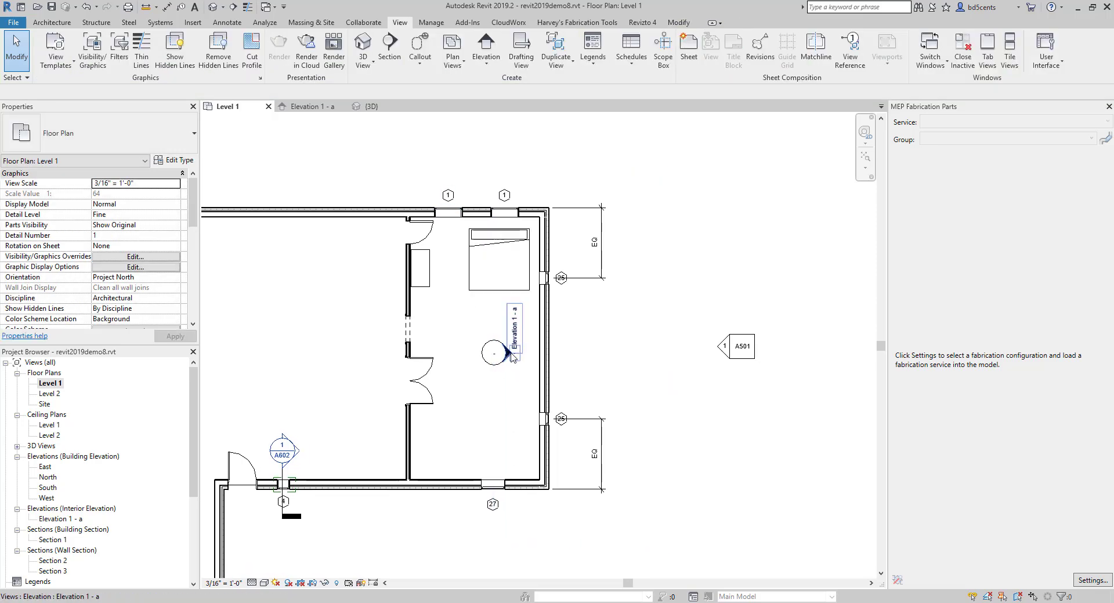
double_click(513, 358)
scroll(513, 358, "down", 3)
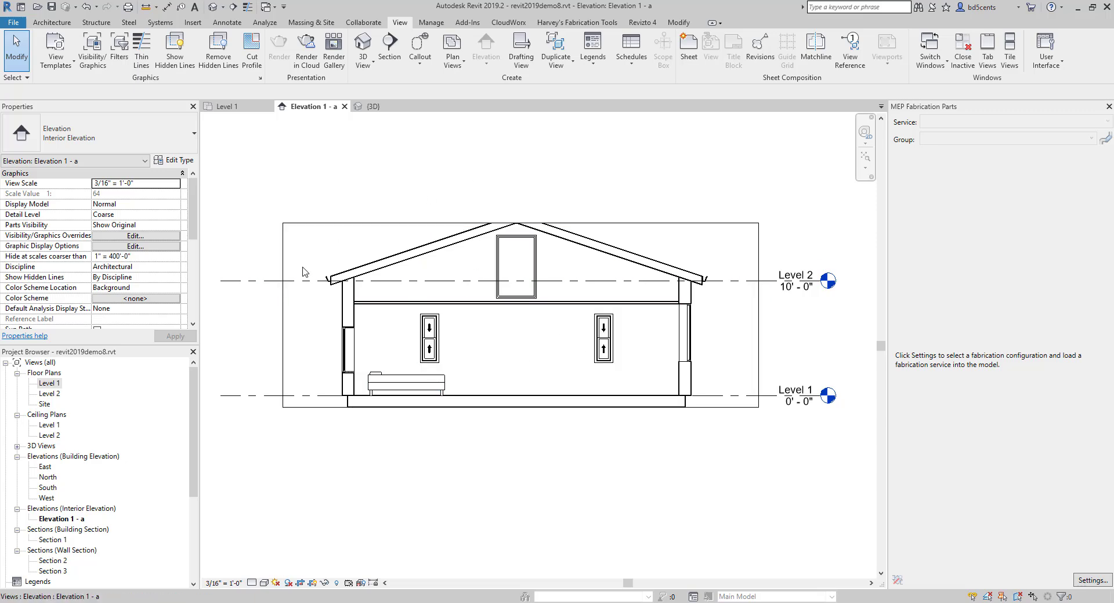
Return to the Level 1 plan and undo Elevation 1 - a's view line stretches and crop reset.
double_click(55, 384)
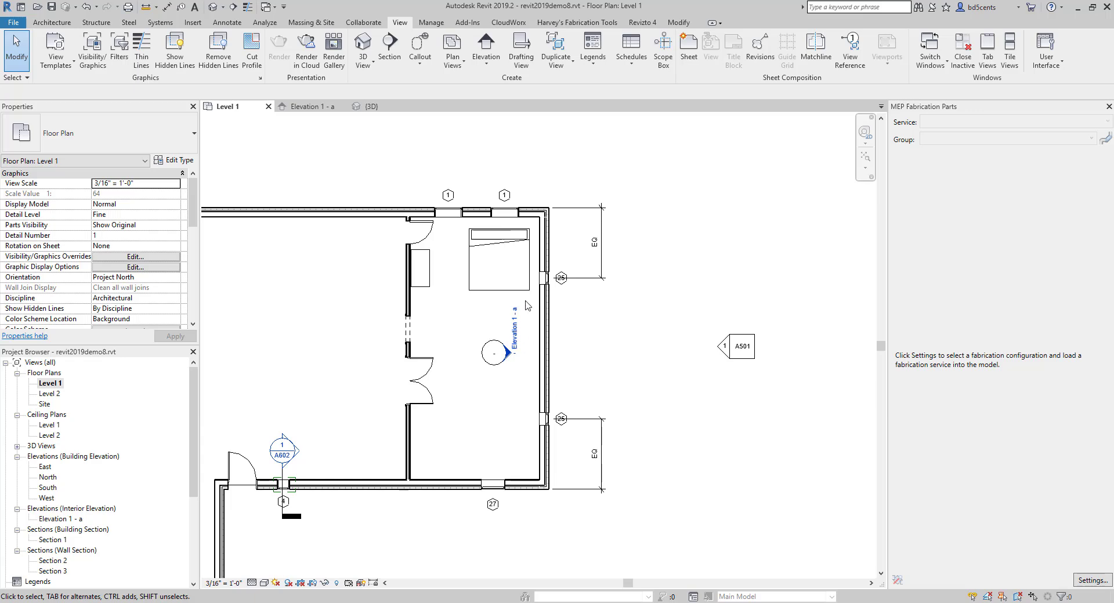
left_click(508, 352)
left_click(485, 331)
middle_click_drag(485, 332, 501, 341)
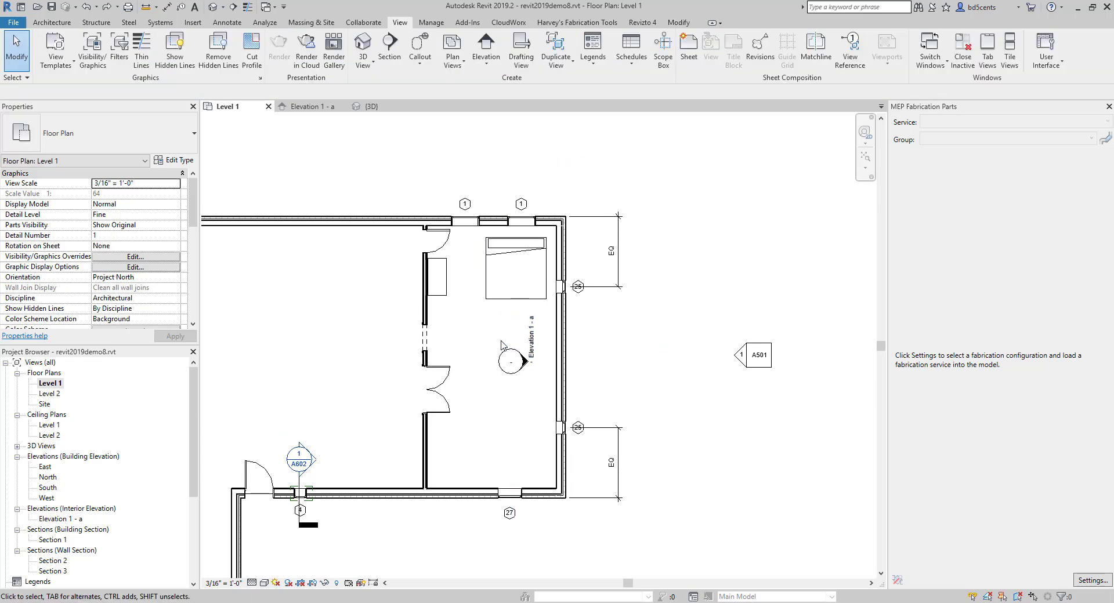
left_click(96, 8)
left_click(122, 22)
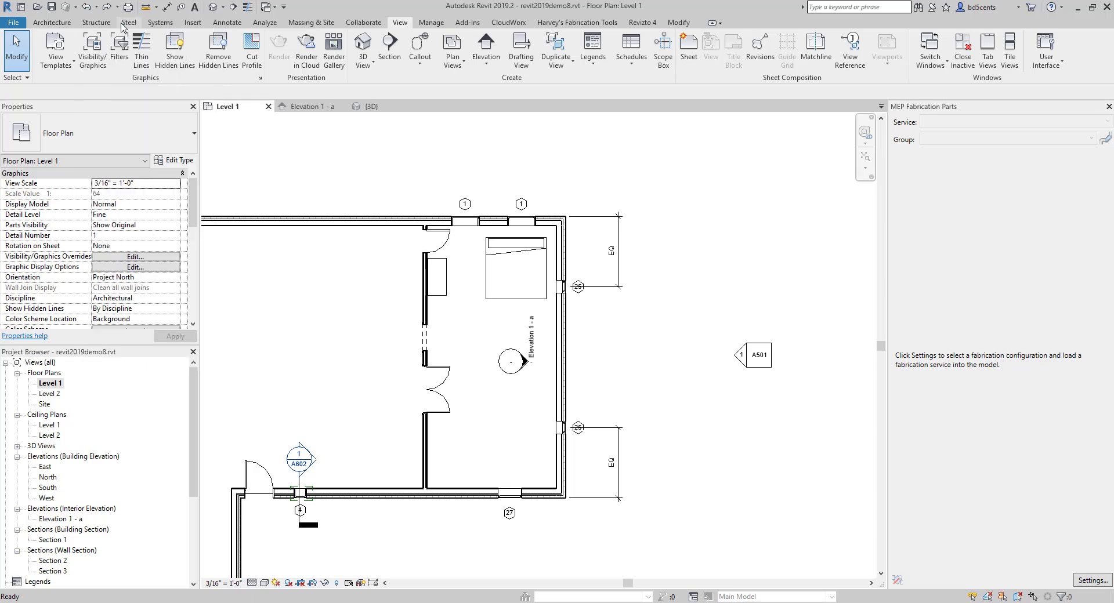
Try stretching the window 27 end of Elevation 1 - a's view line past the wall, and reopen the elevation.
left_click(528, 325)
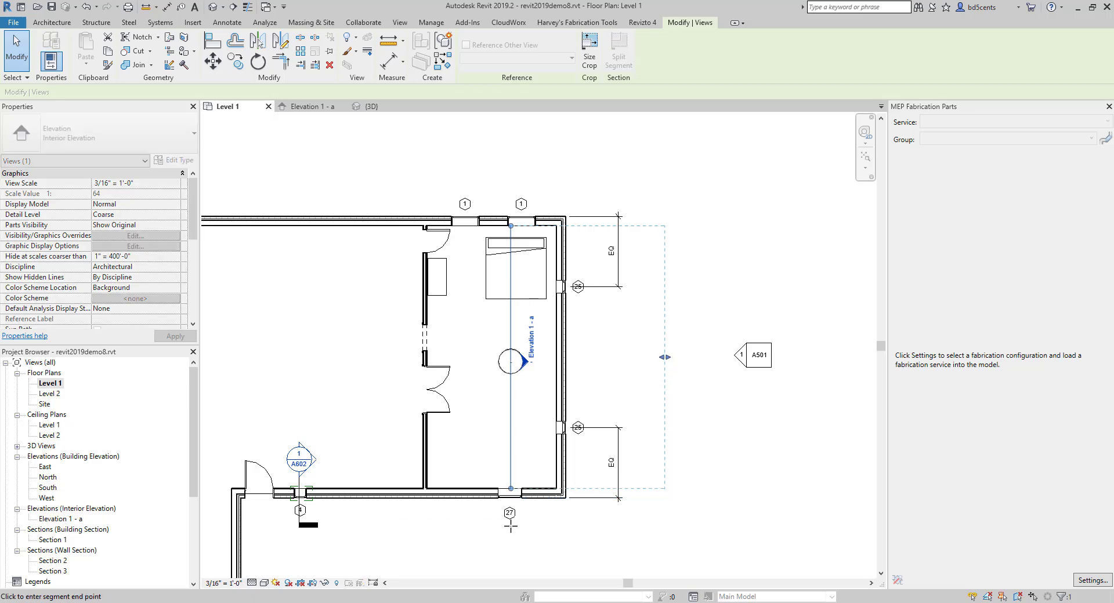
left_click(515, 425)
double_click(527, 363)
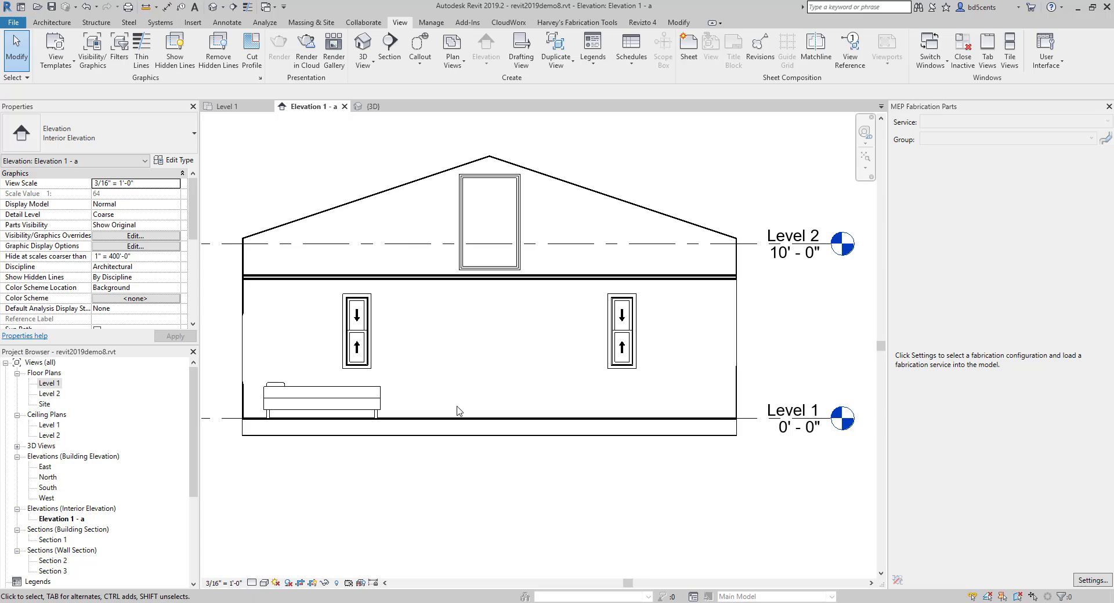
Create a new sheet with the D 22 x 34 Horizontal titleblock.
scroll(82, 520, "down", 5)
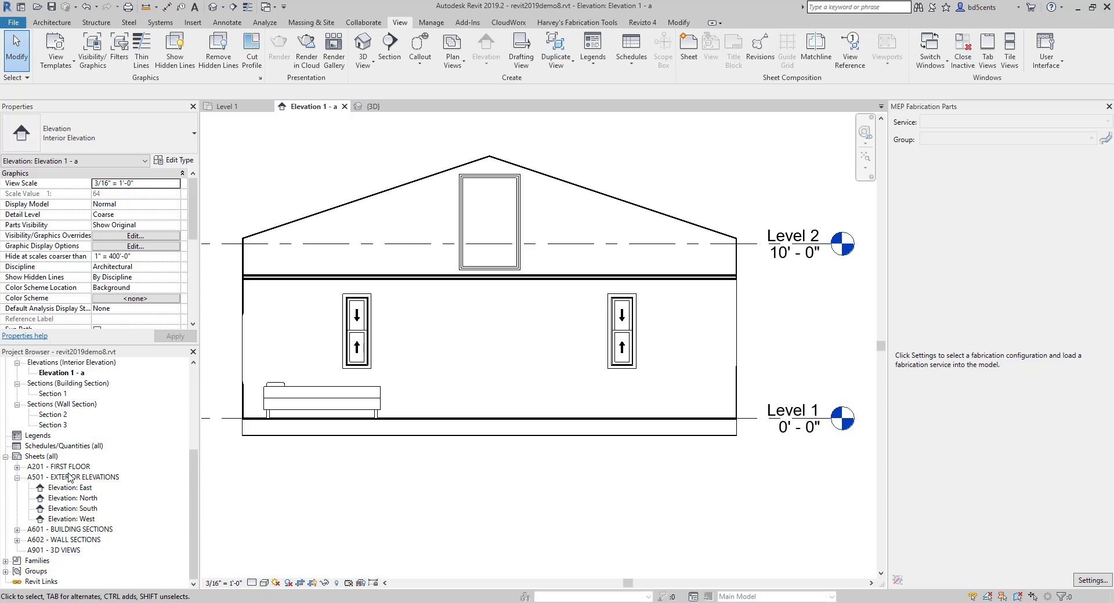
left_click(48, 456)
right_click(49, 456)
left_click(73, 463)
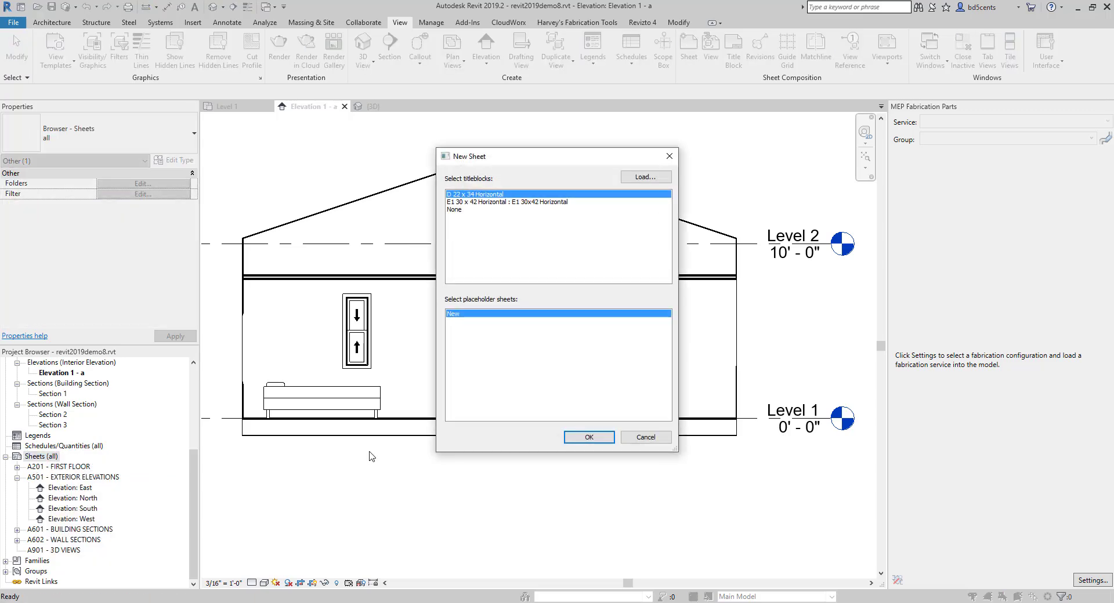
left_click(581, 438)
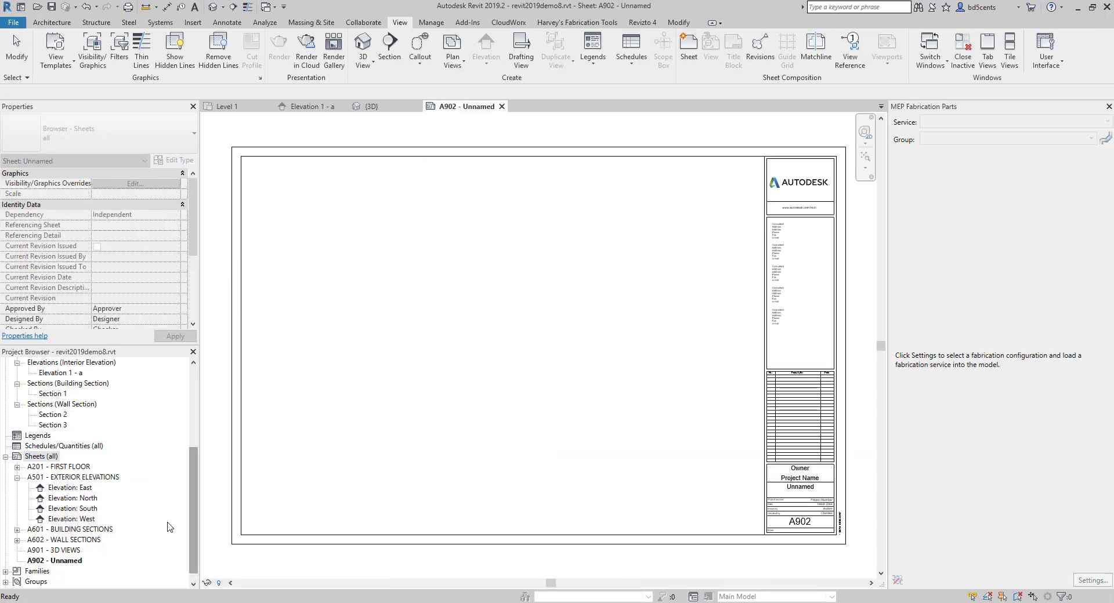
Set the new sheet's number to A701 and its name to INT ELEVATIONS in the title block.
left_click(807, 524)
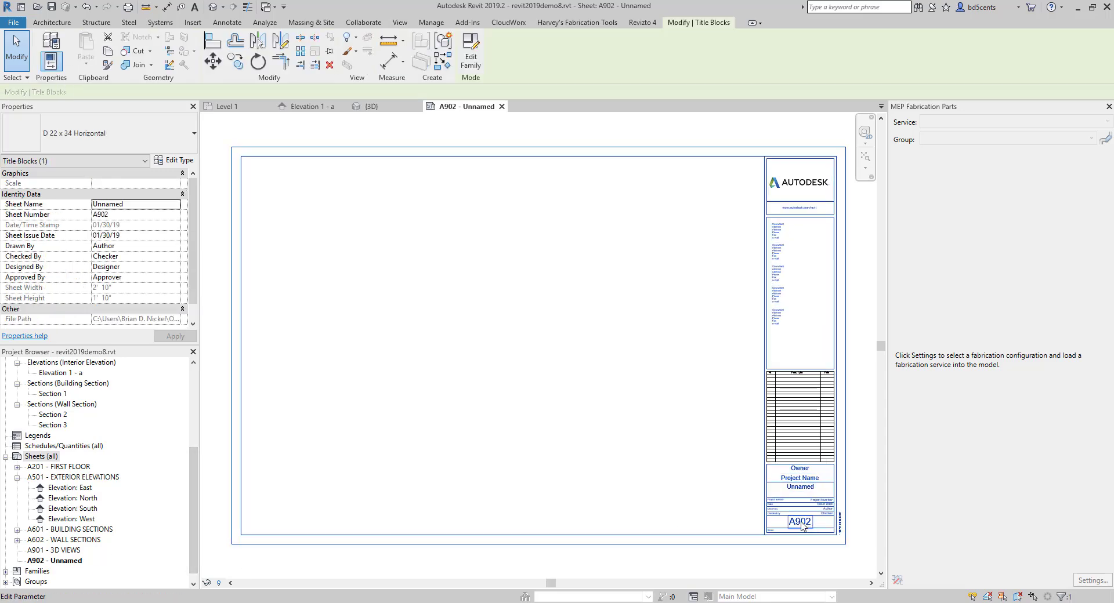
left_click(807, 524)
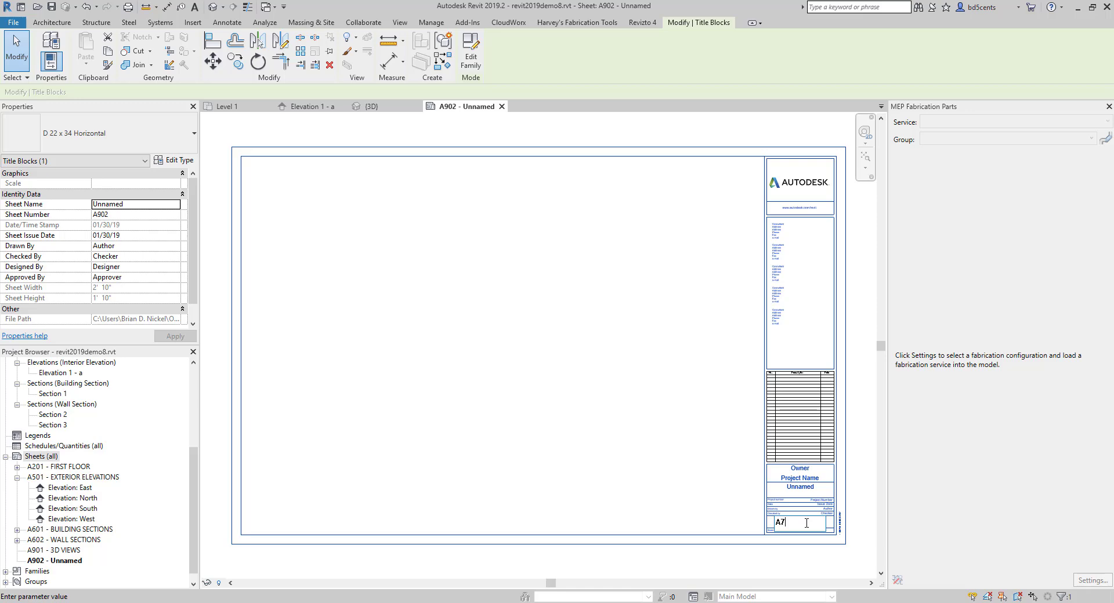
key("Return")
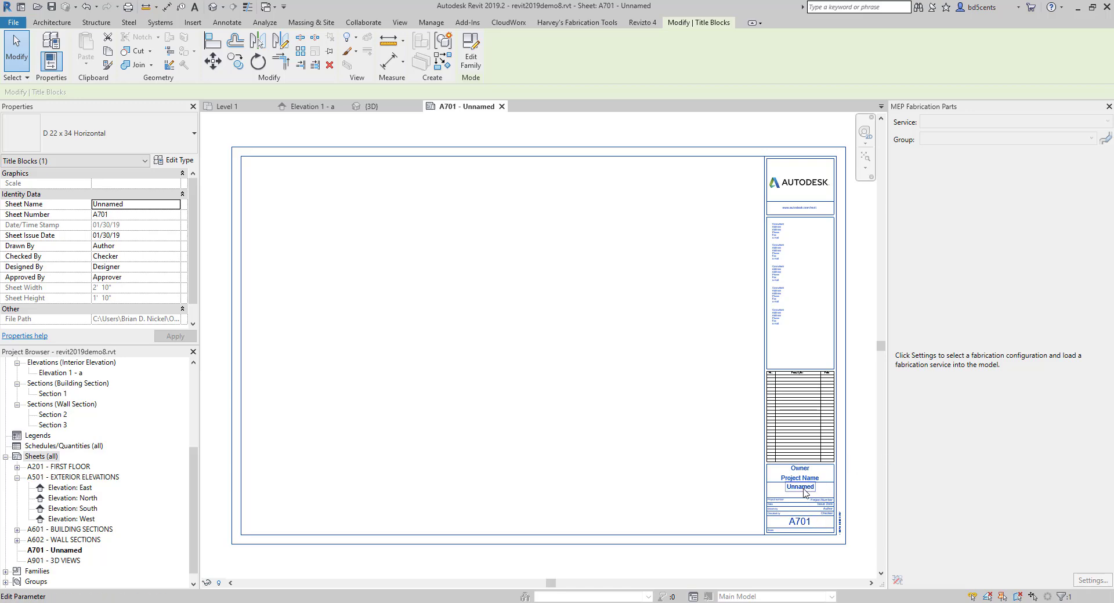
left_click(804, 488)
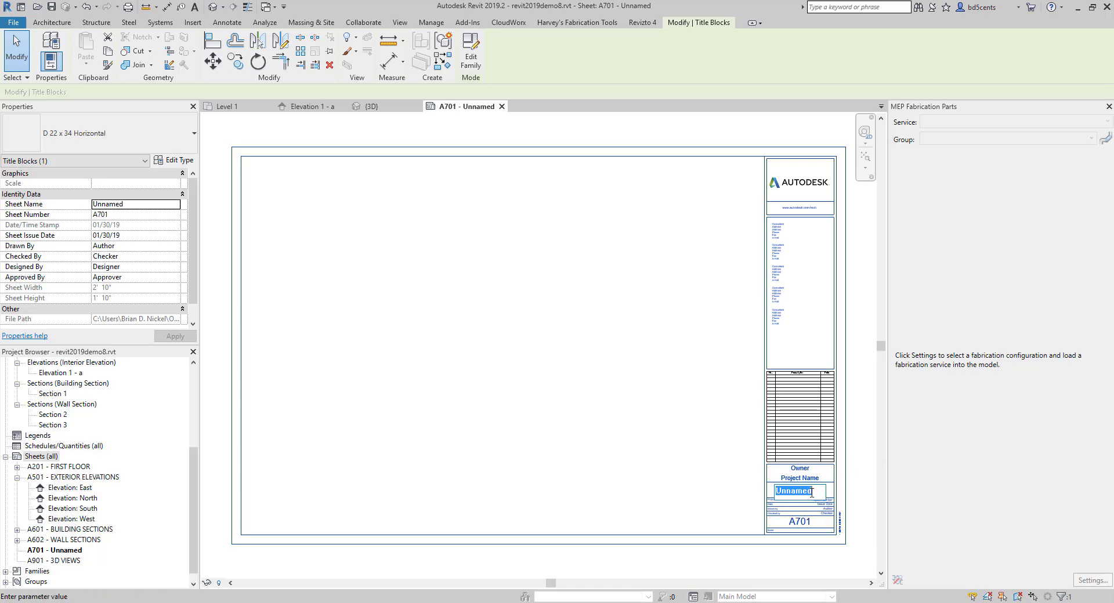
key("BackSpace")
type("INT ELEVATIONS")
key("Return")
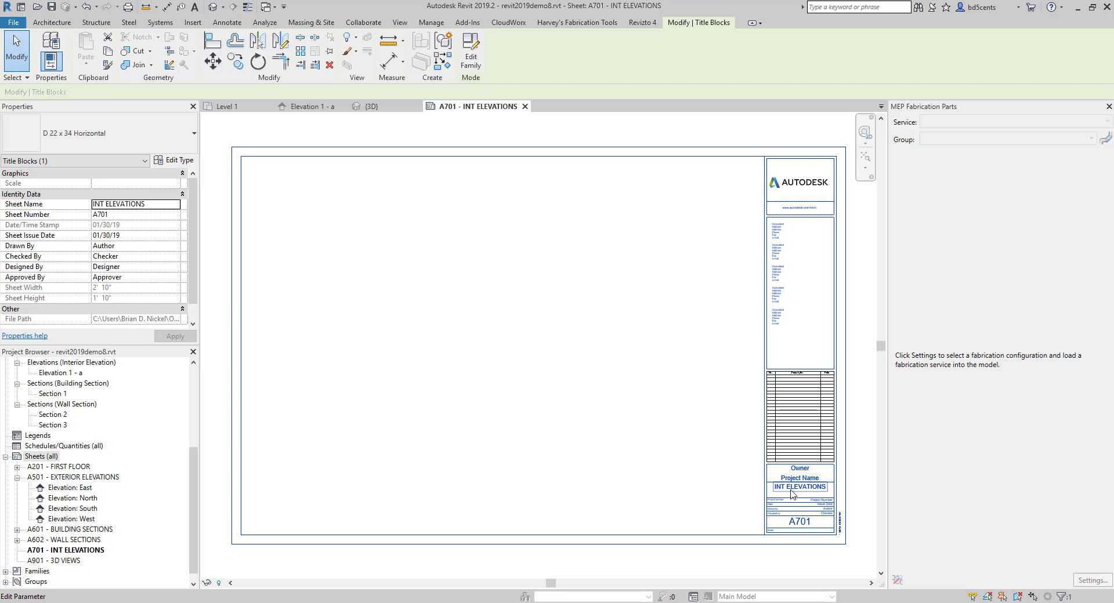
Place the Elevation 1 - a view in the upper left area of sheet A701.
scroll(648, 458, "up", 3)
scroll(648, 457, "down", 4)
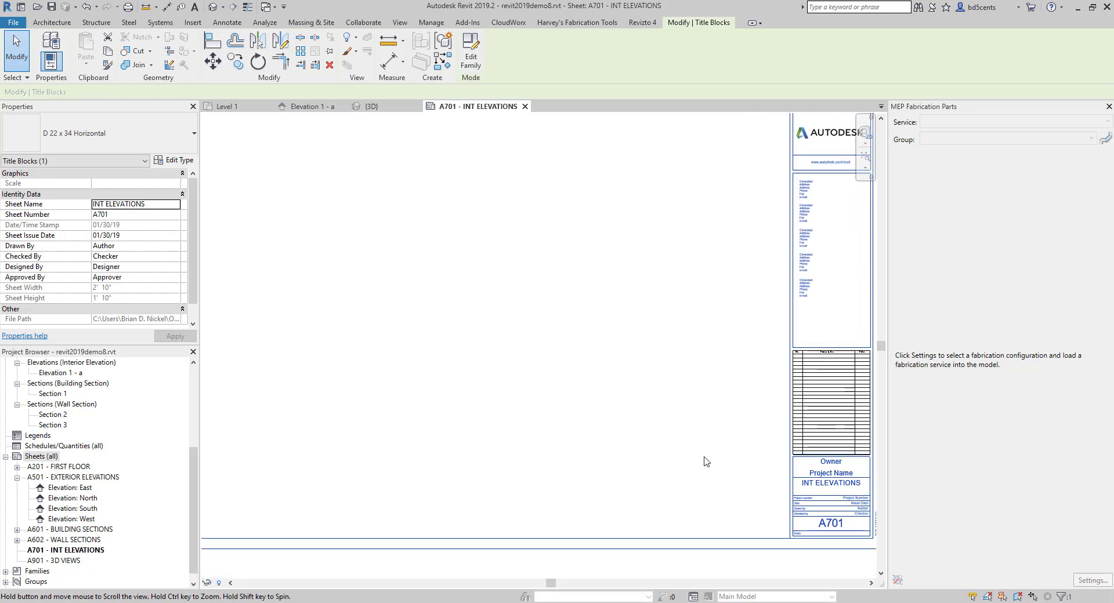
left_click(478, 415)
left_click(61, 373)
scroll(65, 430, "up", 2)
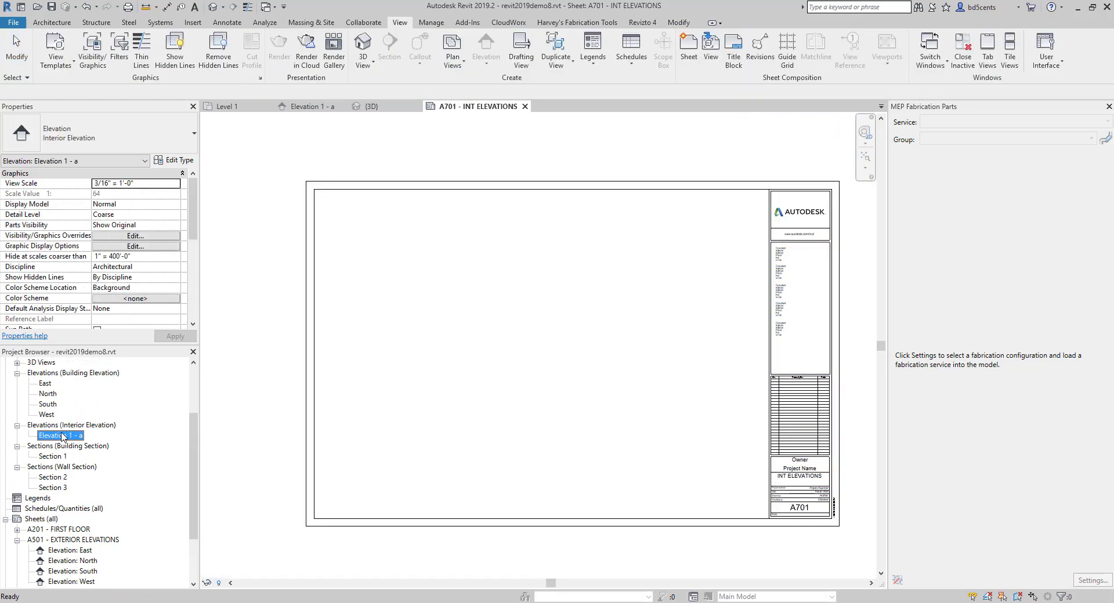
left_click_drag(61, 435, 428, 249)
left_click(441, 250)
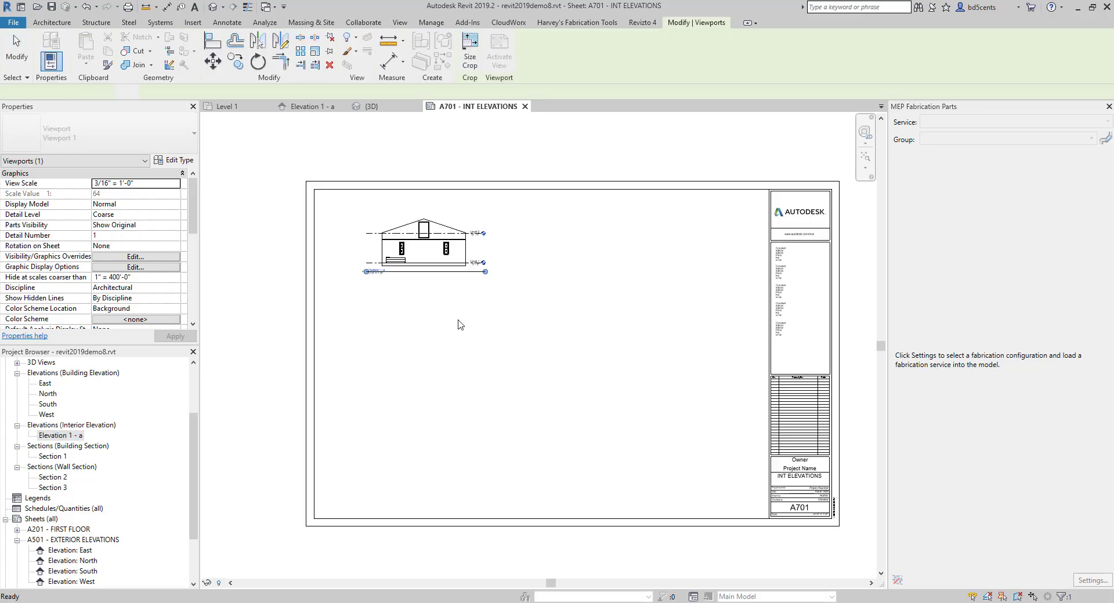
Set the placed elevation's view scale to 1/2" = 1'-0" and move the enlarged viewport down within the sheet.
scroll(406, 261, "up", 2)
left_click(174, 184)
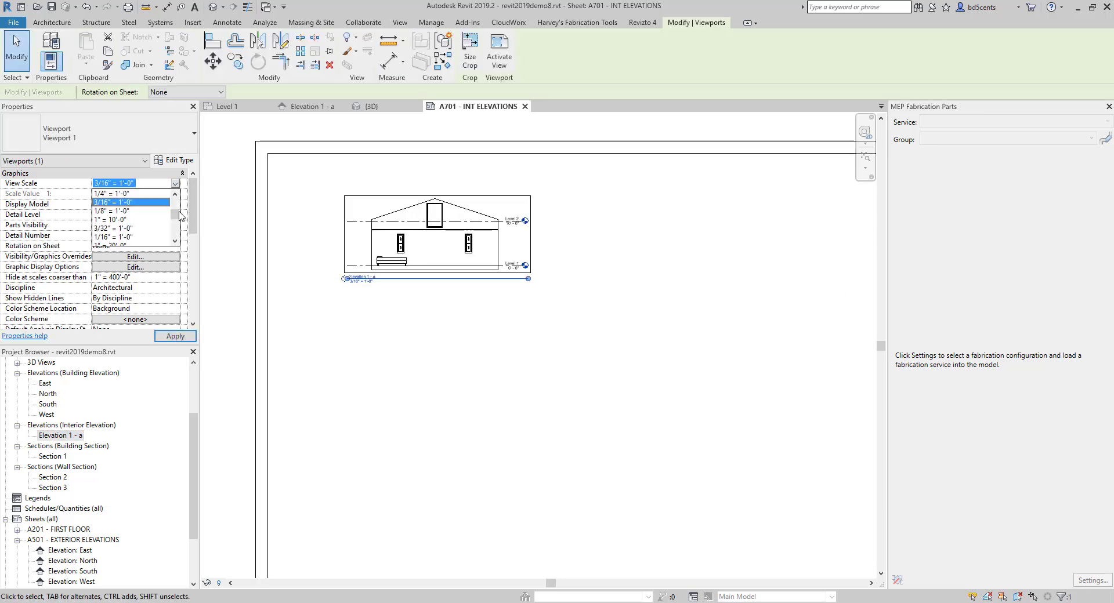
scroll(116, 220, "up", 1)
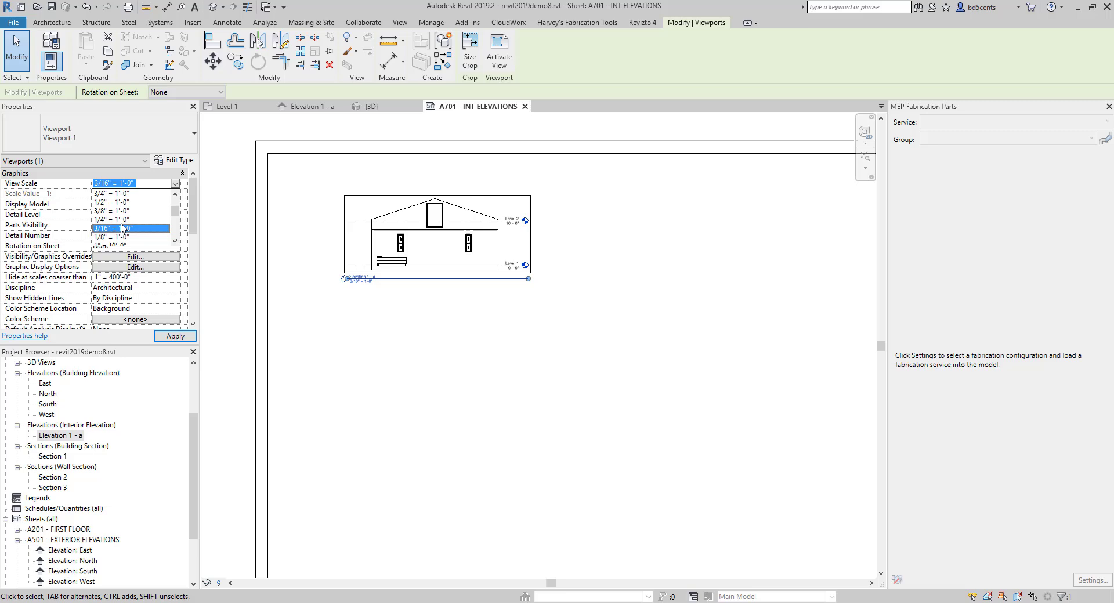
left_click(116, 202)
scroll(450, 236, "down", 3)
left_click_drag(506, 259, 516, 320)
scroll(505, 372, "up", 2)
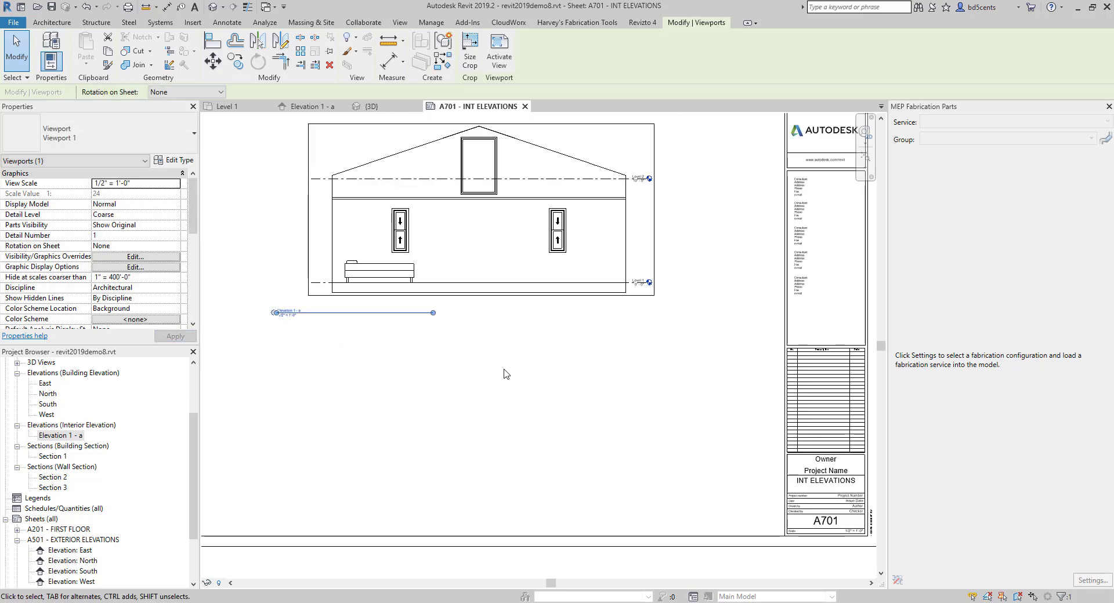
Move the Elevation 1 - a view title on the sheet so it starts directly below the elevation's lower-left corner.
scroll(500, 334, "down", 2)
middle_click_drag(500, 334, 505, 354)
left_click(420, 358)
left_click_drag(401, 337, 429, 331)
left_click(438, 358)
scroll(391, 340, "up", 2)
left_click(421, 329)
left_click(423, 370)
scroll(407, 367, "down", 2)
middle_click_drag(408, 367, 372, 391)
scroll(369, 348, "up", 2)
scroll(369, 348, "down", 1)
middle_click_drag(369, 348, 355, 386)
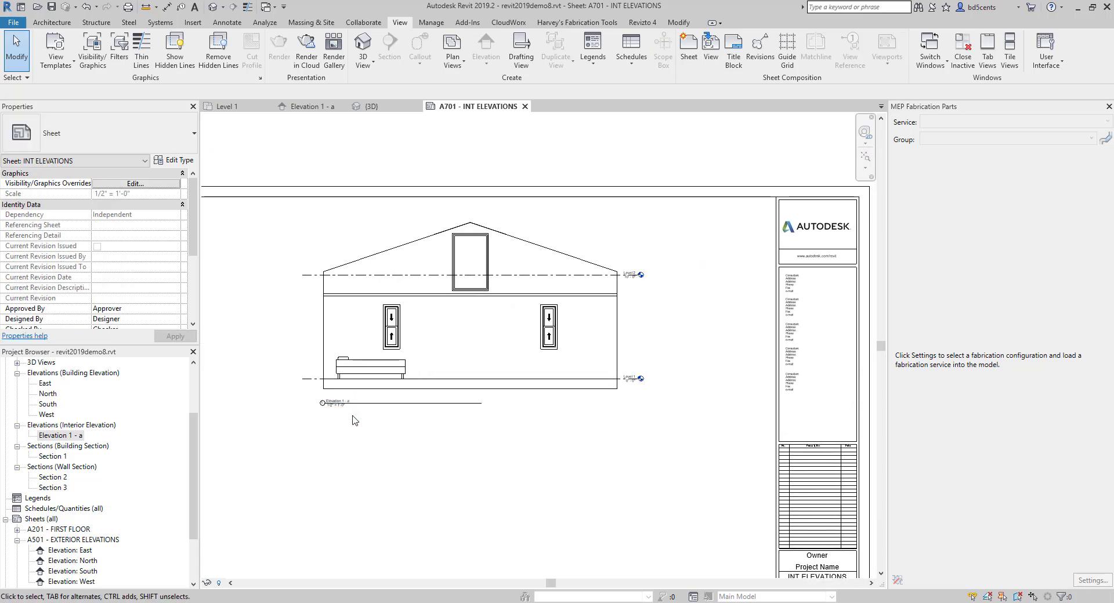
scroll(354, 418, "up", 1)
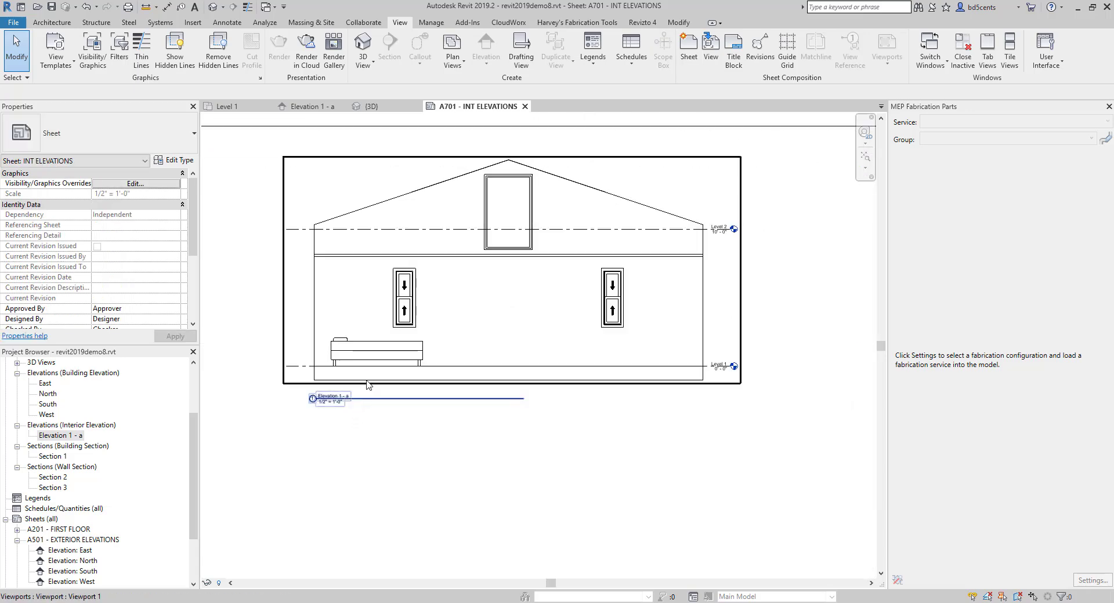
In the Level 1 plan, turn on the three remaining arrows of the bedroom's elevation marker to create elevations in those directions.
scroll(46, 476, "up", 3)
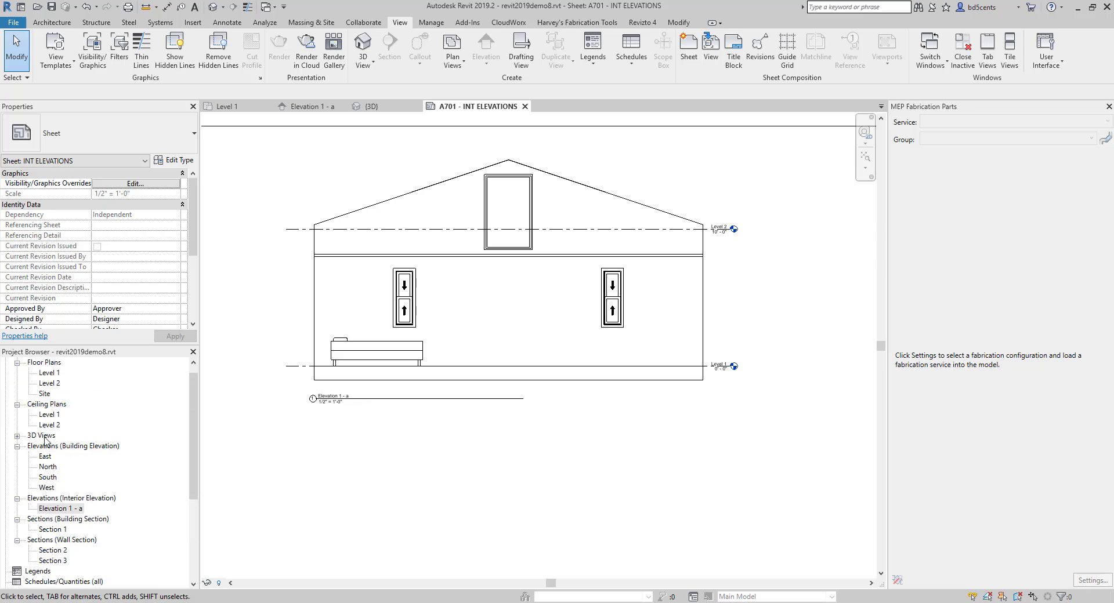
double_click(50, 384)
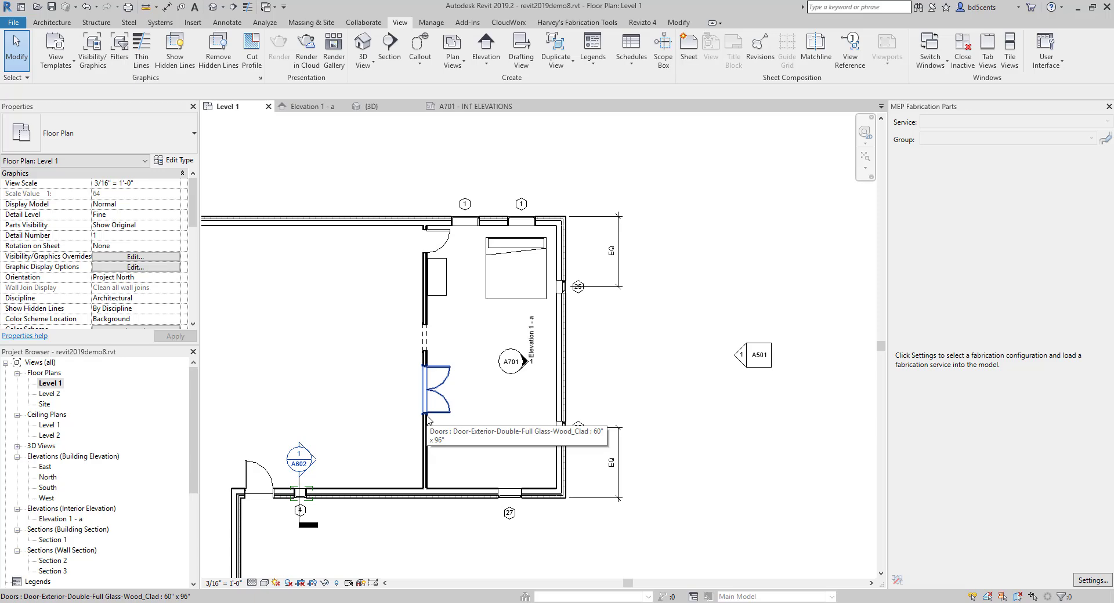
left_click(495, 361)
scroll(509, 348, "up", 2)
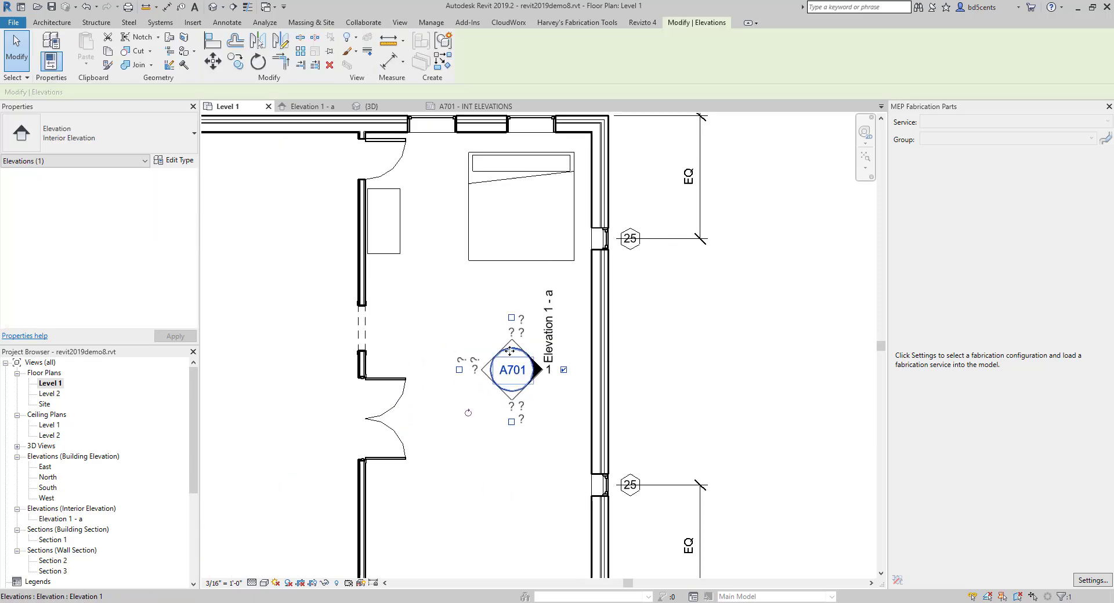
left_click(511, 318)
left_click(459, 370)
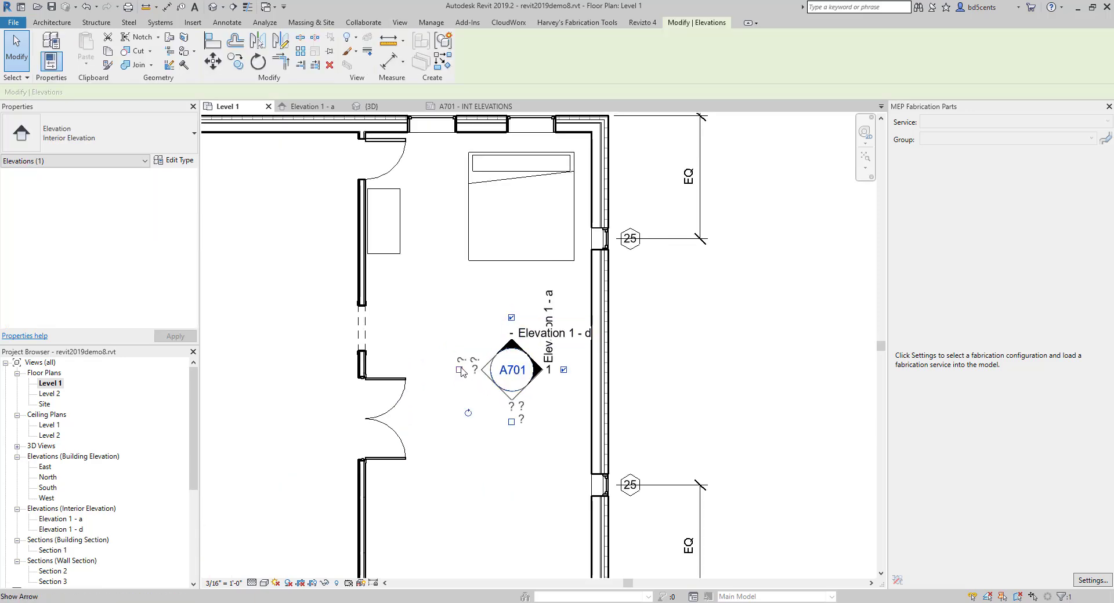
left_click(511, 422)
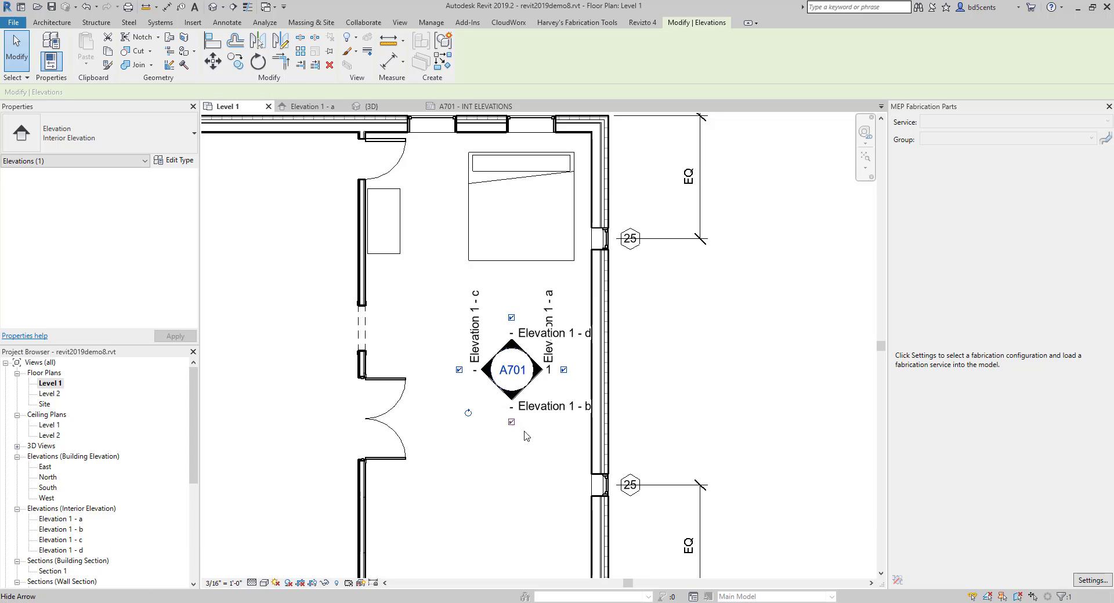
left_click(492, 482)
scroll(511, 447, "up", 2)
scroll(435, 407, "down", 1)
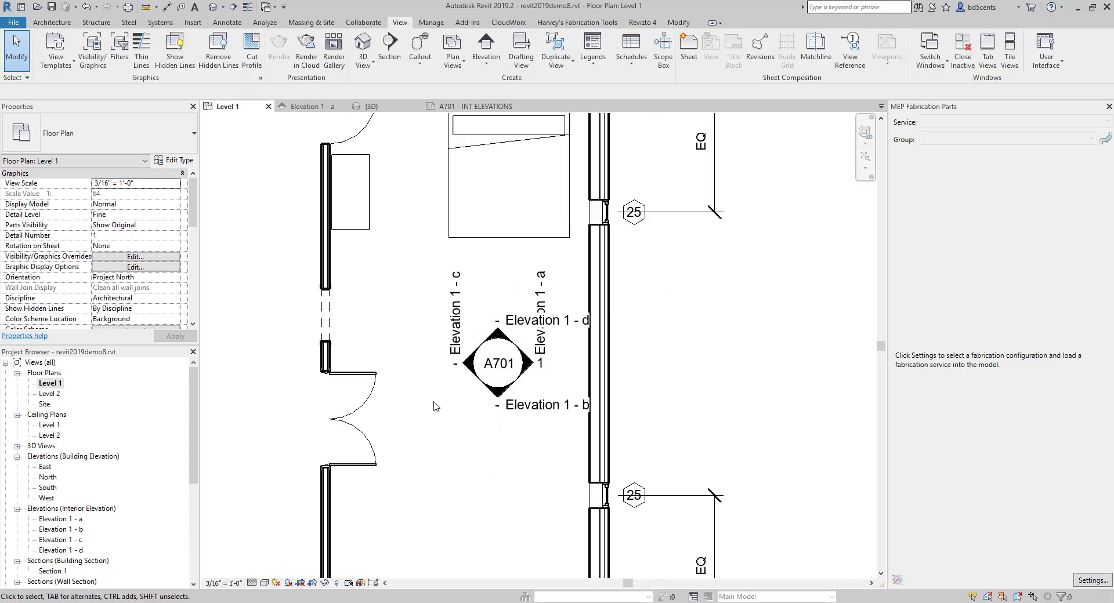
Check the interior elevation views b, c and d in the view list against the bedroom marker's arrows on the Level 1 plan.
mouse_move(463, 403)
middle_mouse_down()
mouse_move(386, 428)
mouse_move(430, 443)
middle_mouse_up()
scroll(419, 420, "up", 2)
scroll(467, 424, "up", 3)
scroll(467, 303, "down", 2)
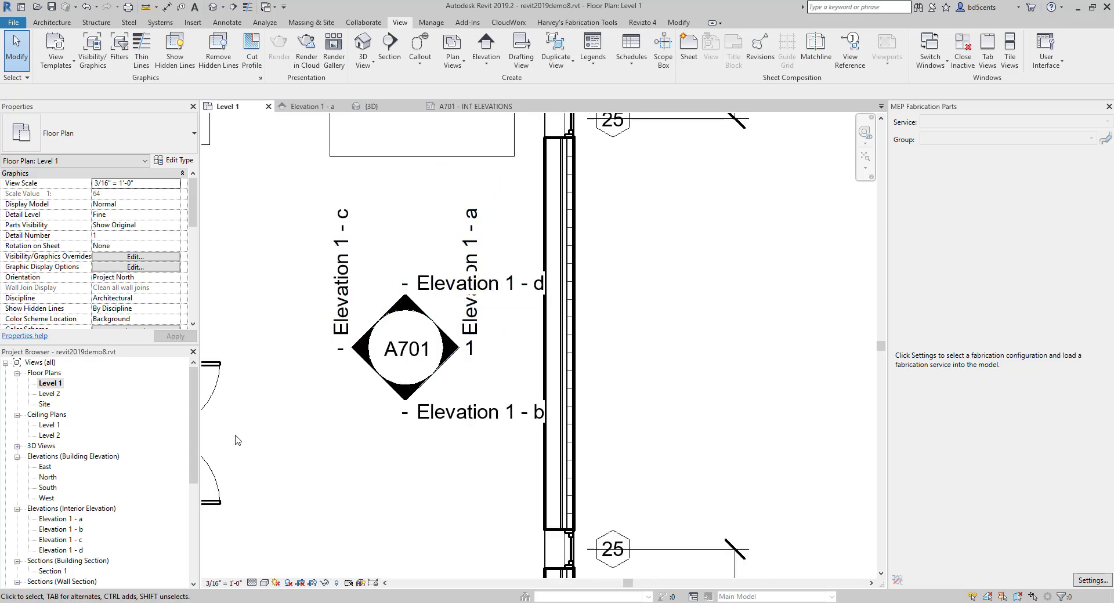
left_click(68, 534)
left_click(79, 550)
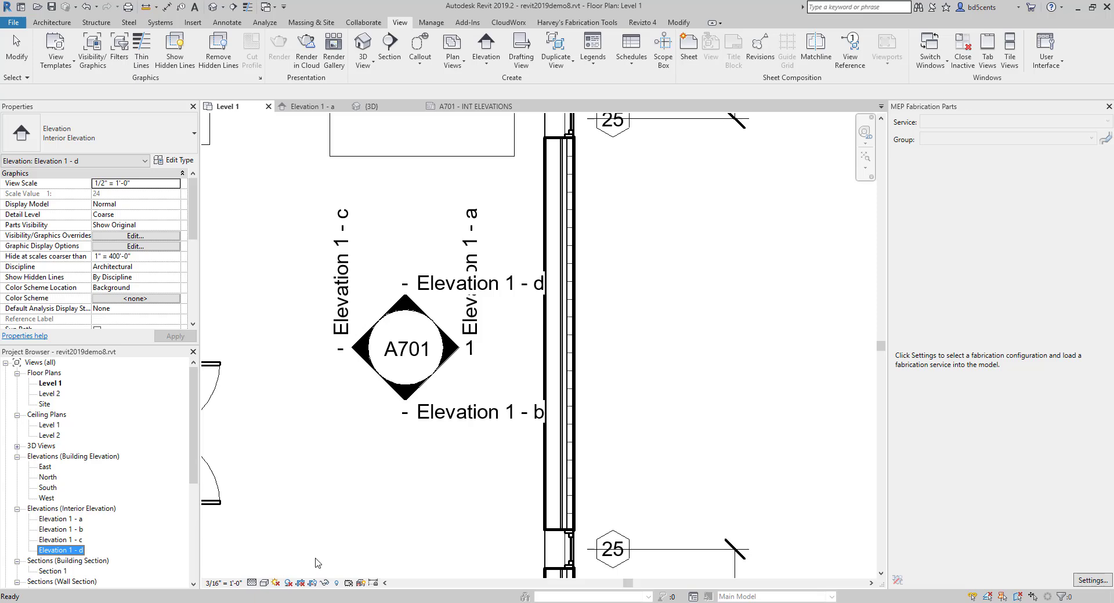
left_click(69, 528)
key("Down")
key("Down")
key("Up")
key("Up")
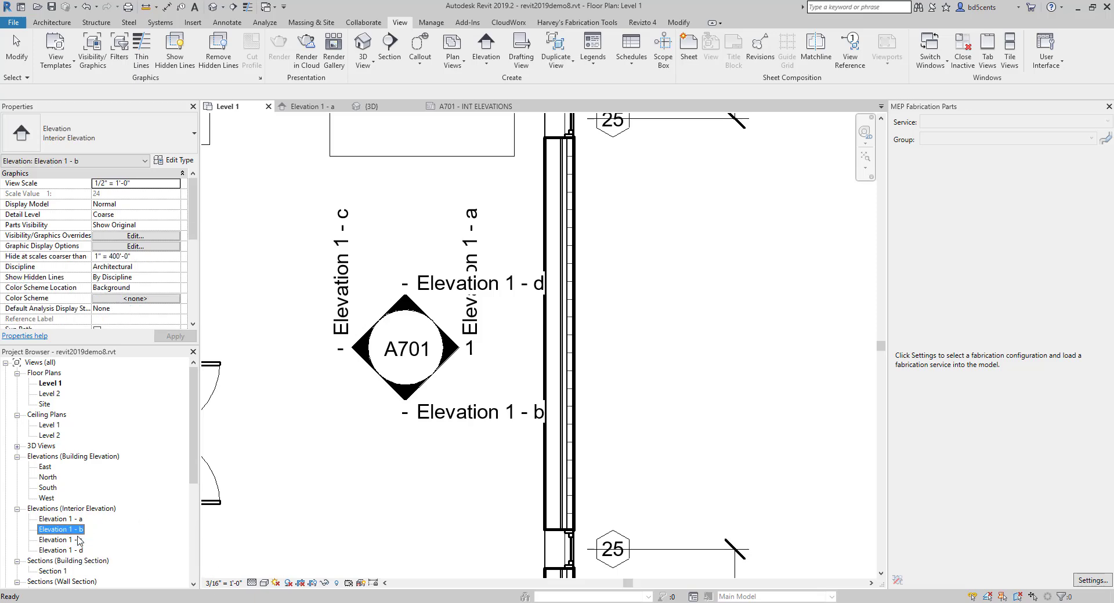
left_click(80, 540)
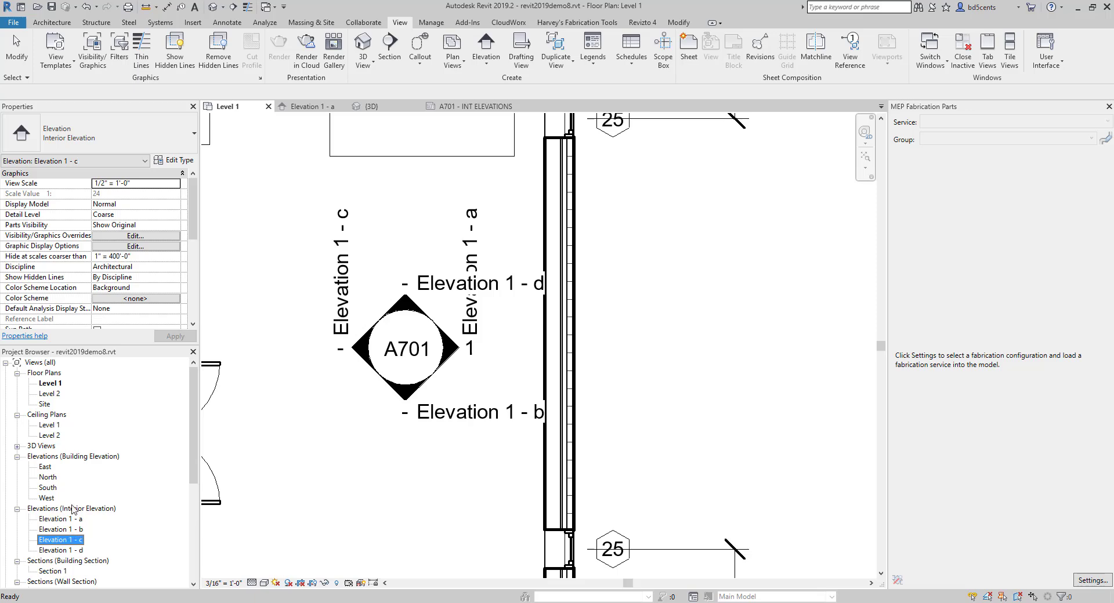
Inspect the rename option and the view name property of Elevation 1 - a without changing its name.
right_click(73, 520)
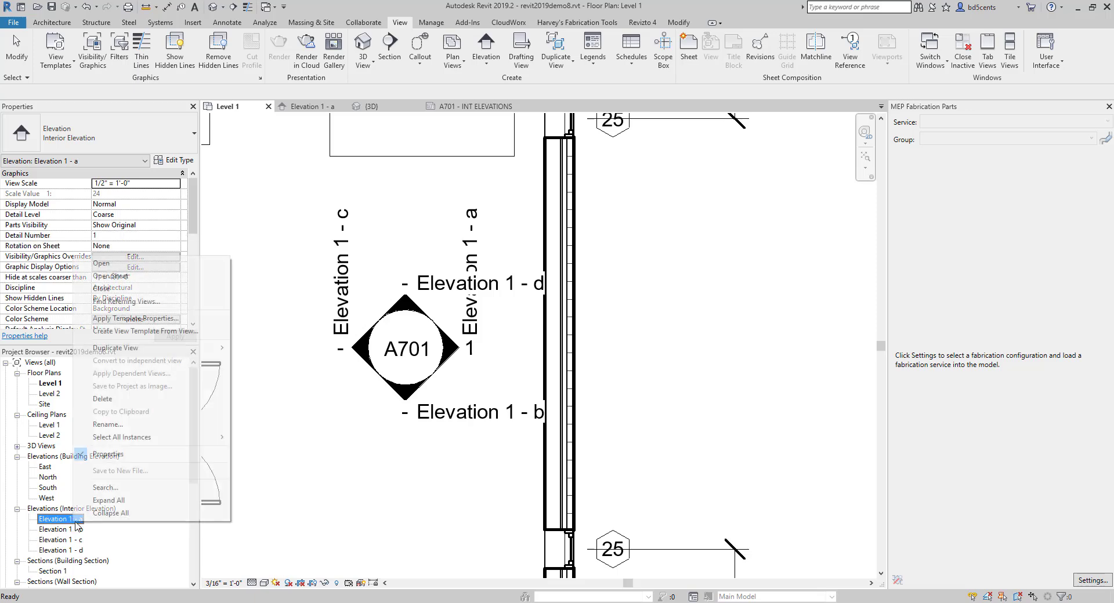
left_click(108, 424)
left_click(81, 539)
left_click(78, 529)
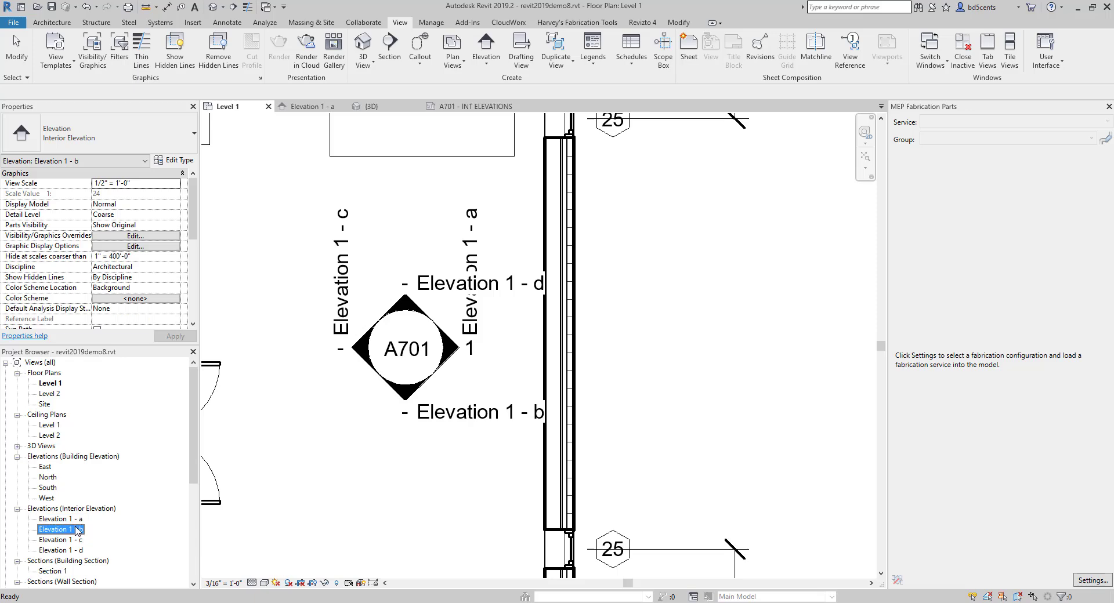
left_click(78, 521)
scroll(119, 273, "down", 6)
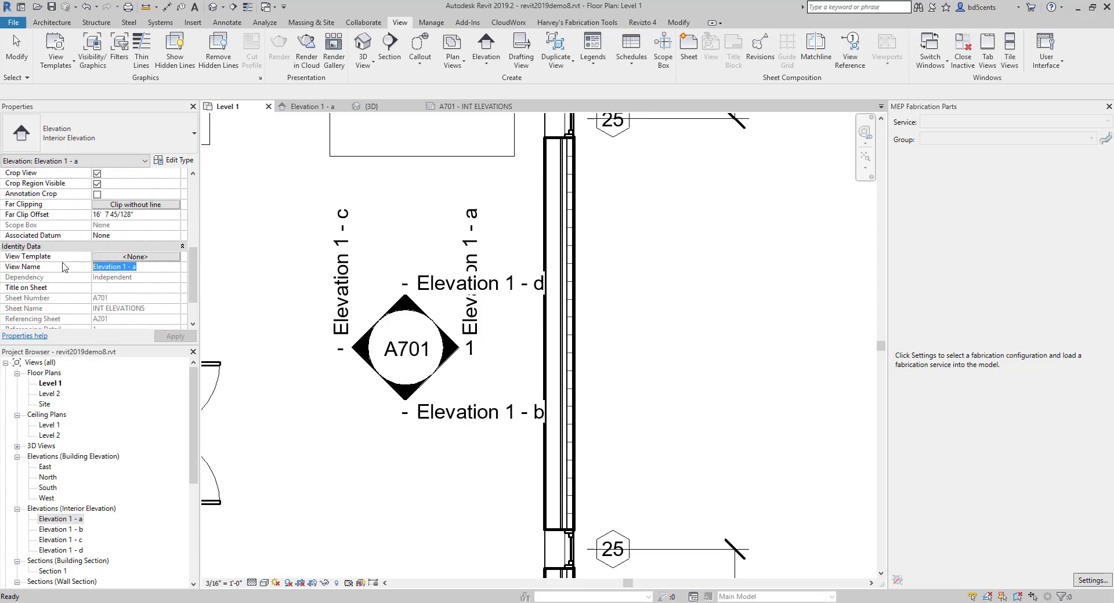
left_click(262, 422)
scroll(355, 432, "down", 1)
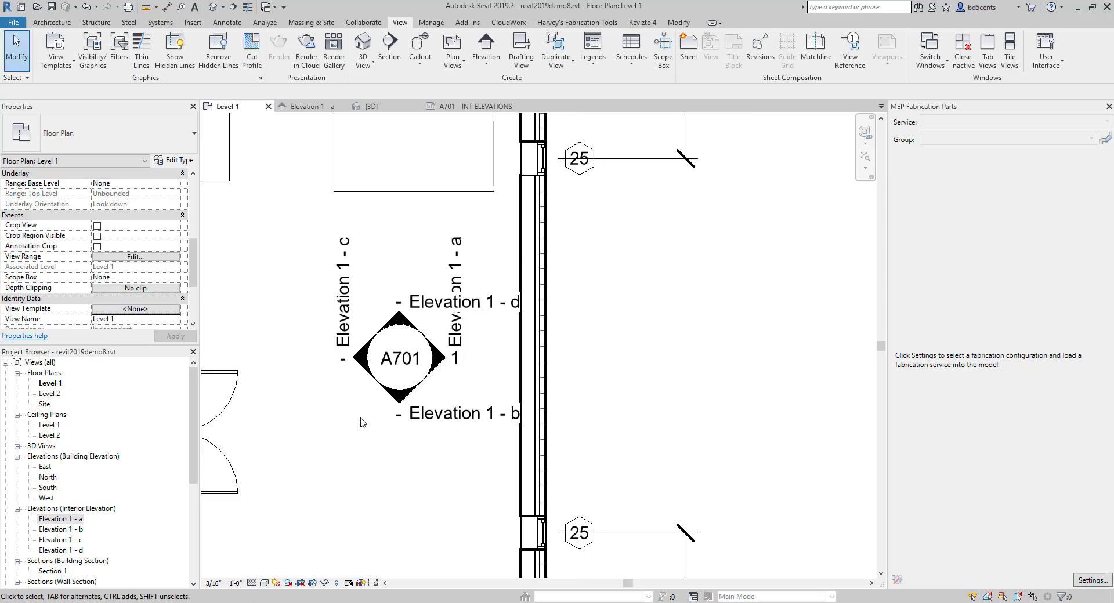
middle_click_drag(355, 444, 359, 428)
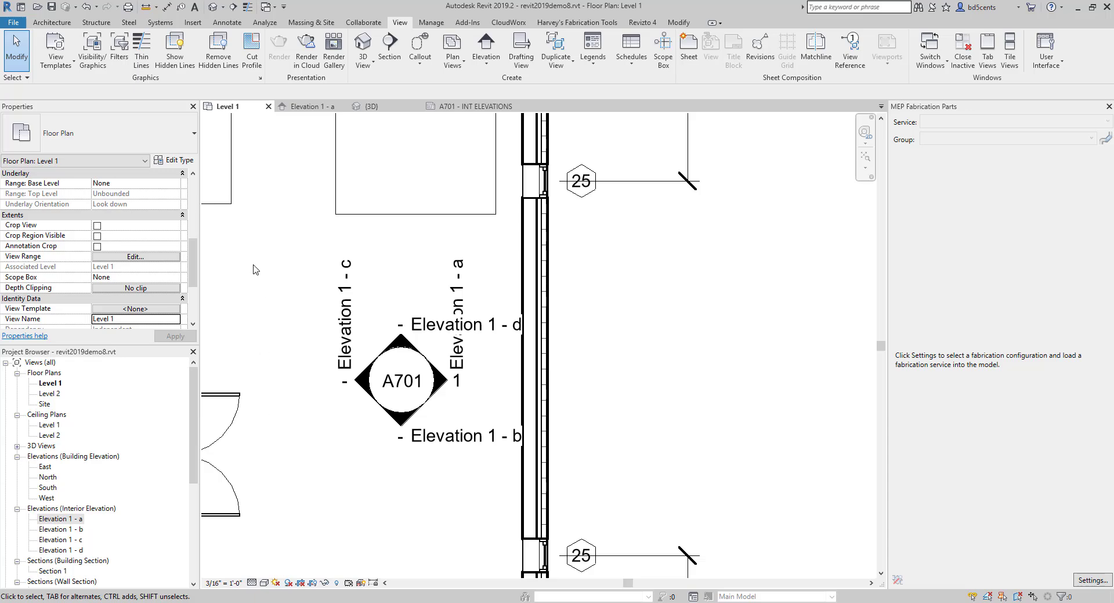
Set the elevation mark of the 1/2" Circle elevation tag type to Elevation Mark Body_Circle : Filled Arrow.
left_click(431, 22)
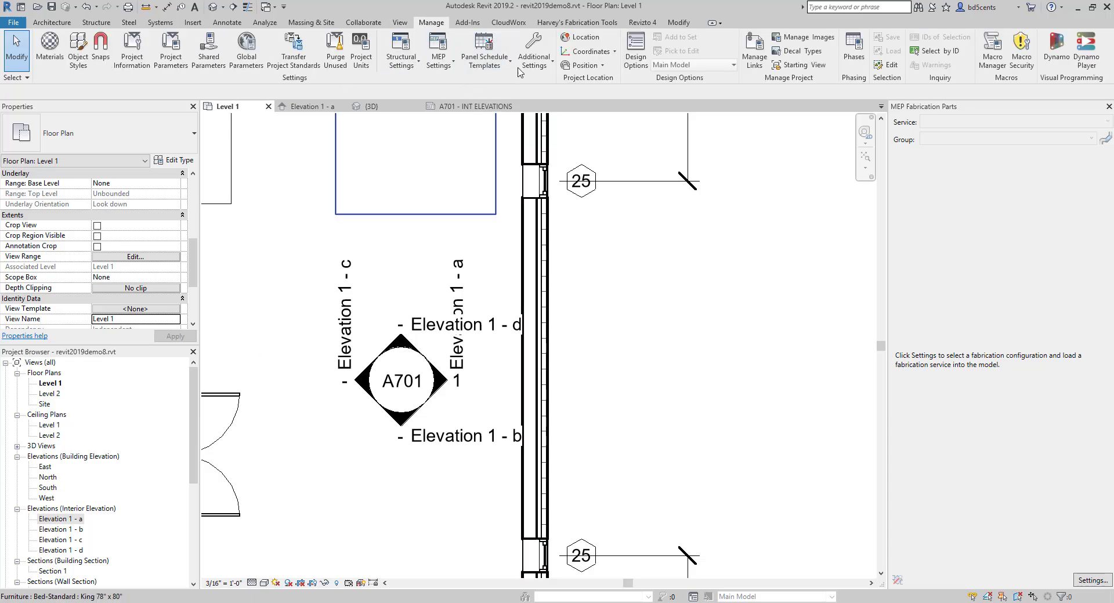
left_click(534, 51)
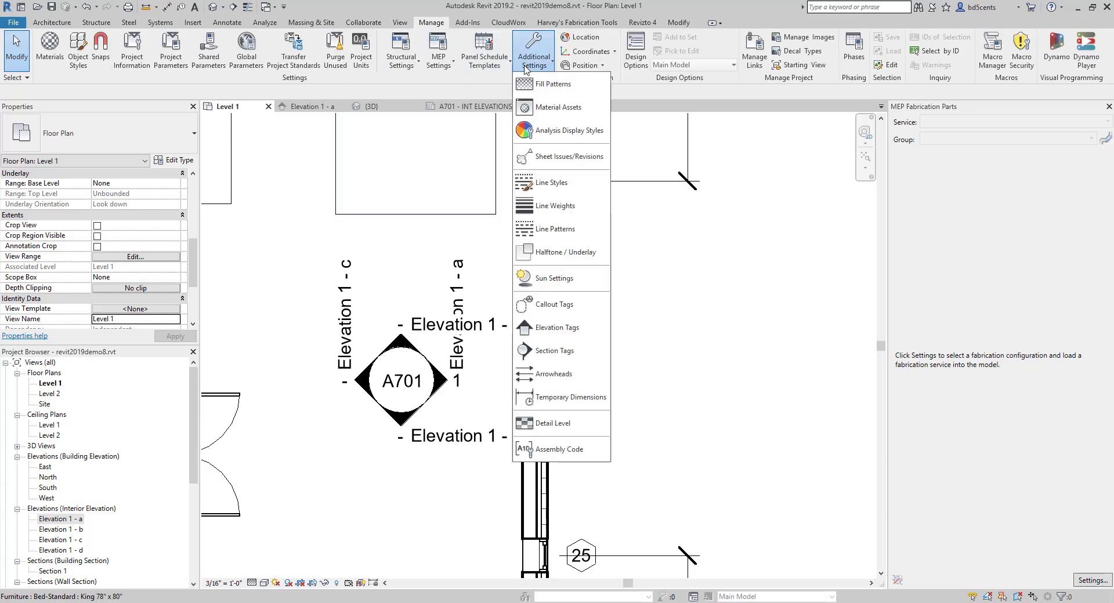
left_click(576, 329)
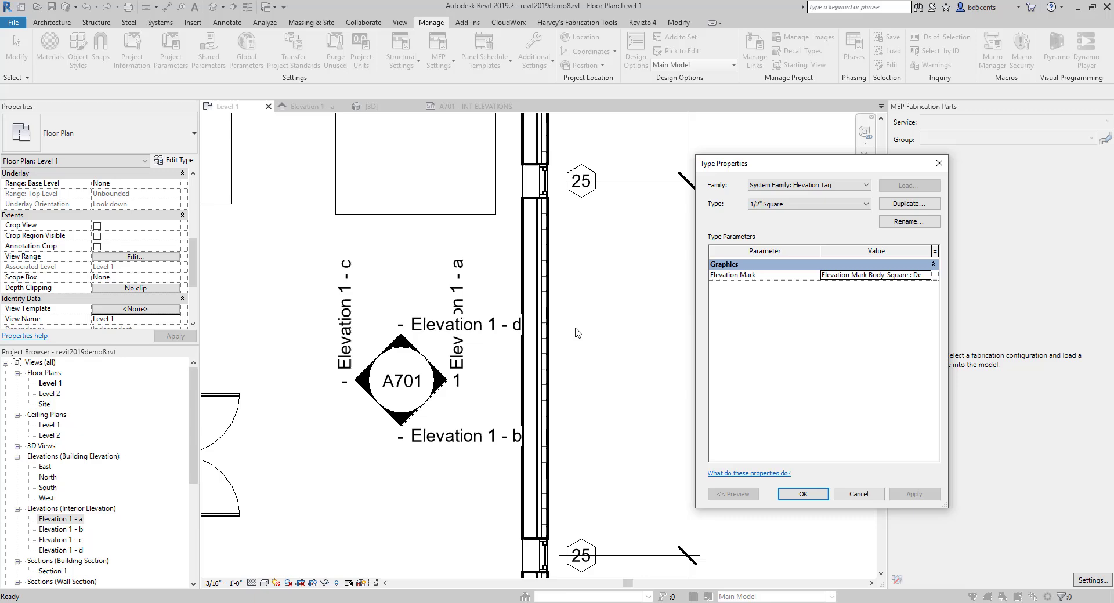
left_click(839, 206)
left_click(816, 221)
left_click(925, 277)
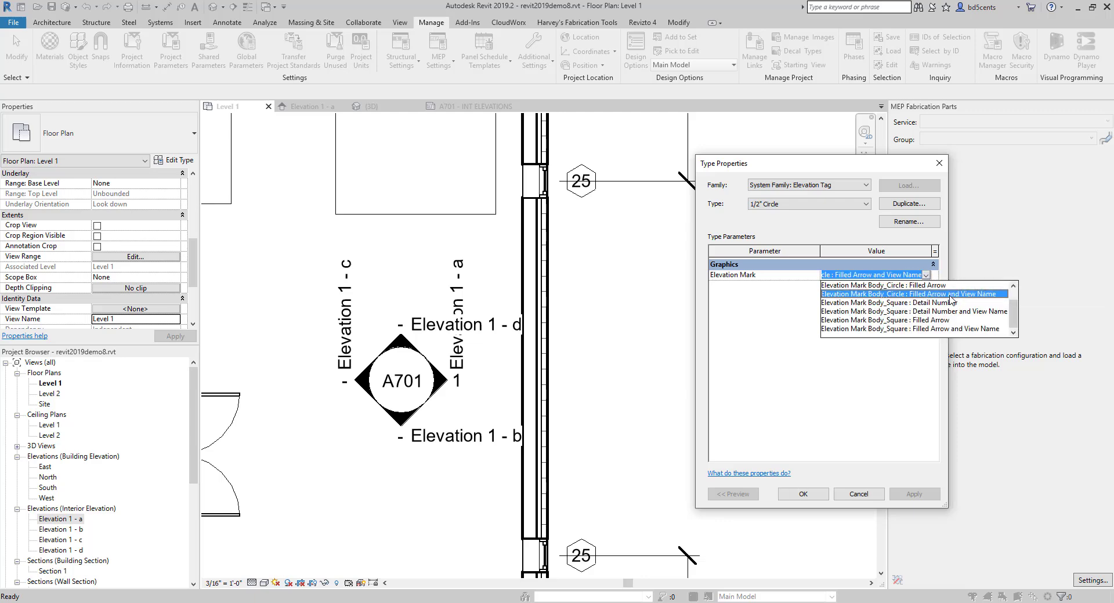
left_click(948, 290)
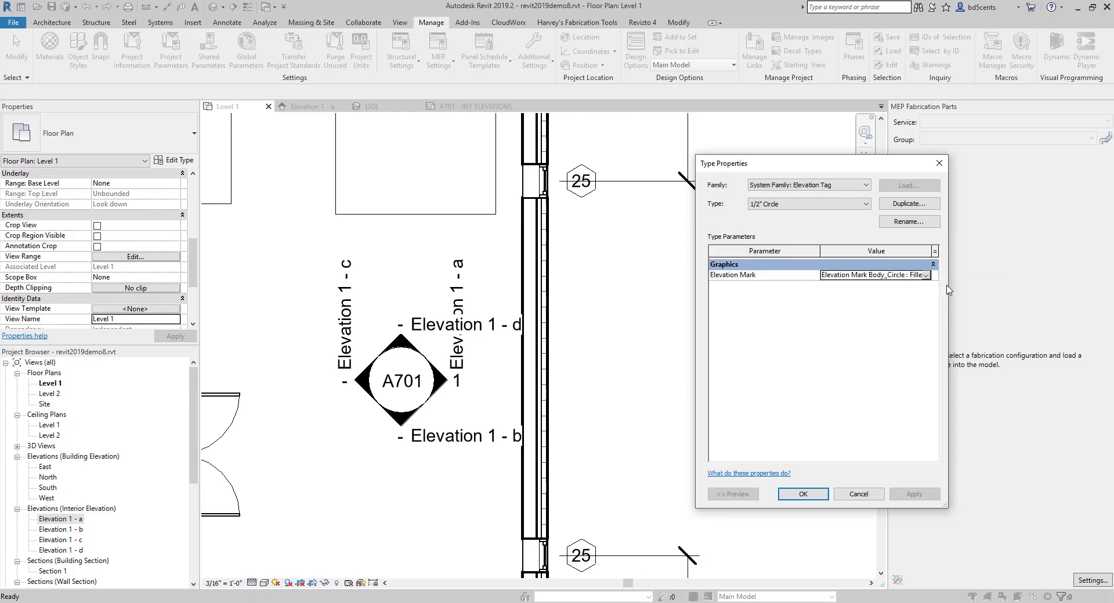
left_click(803, 494)
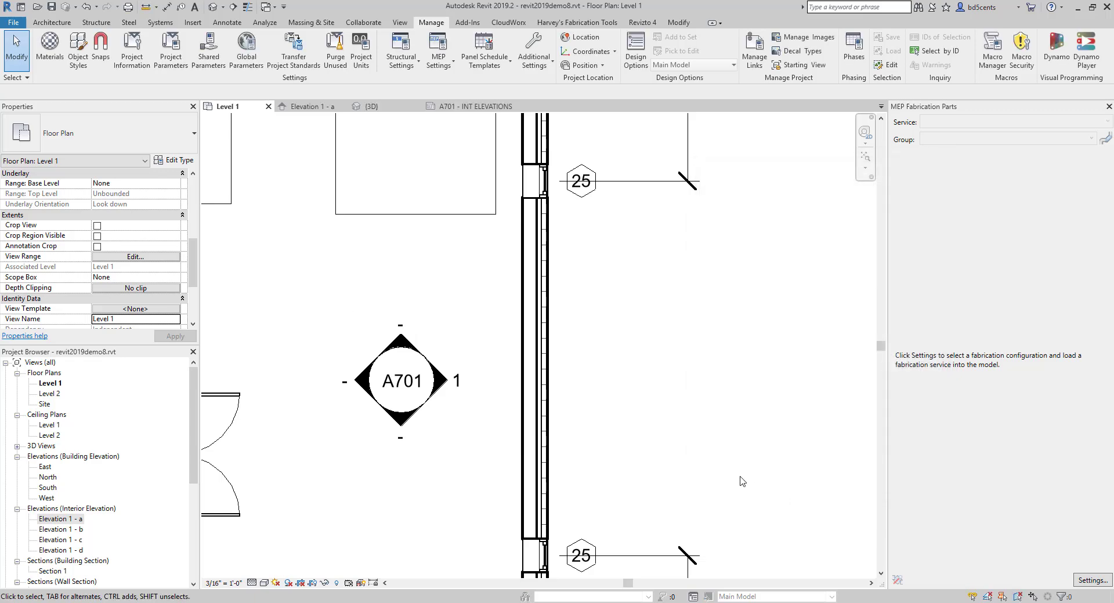
Examine the detail number and the associated elevation view at each arrow of the A701 marker.
scroll(480, 325, "up", 2)
scroll(473, 342, "down", 3)
scroll(470, 351, "up", 2)
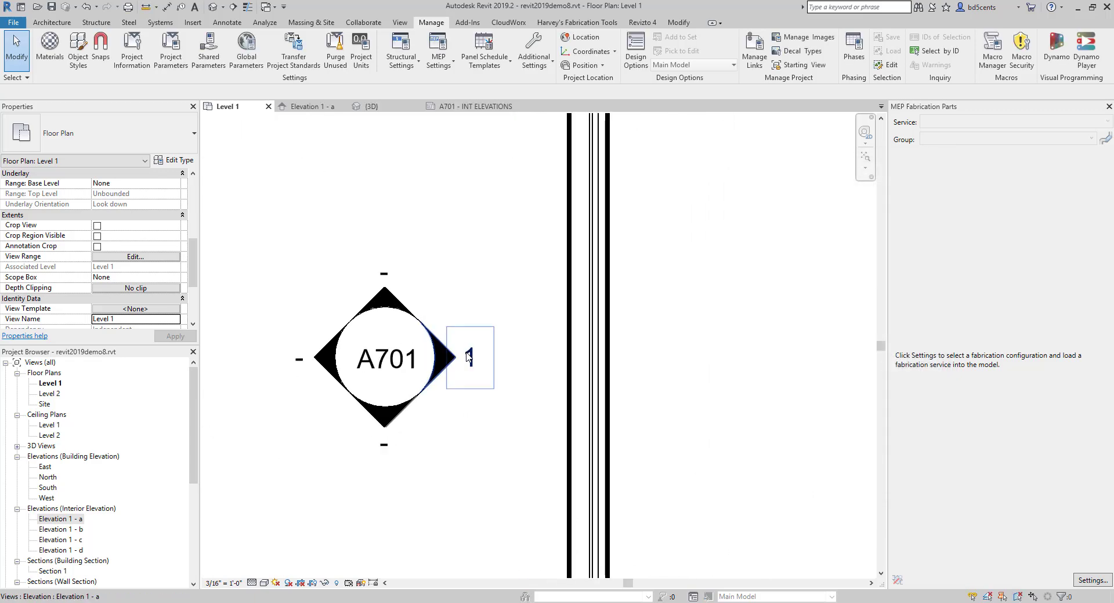
left_click(473, 358)
left_click(381, 271)
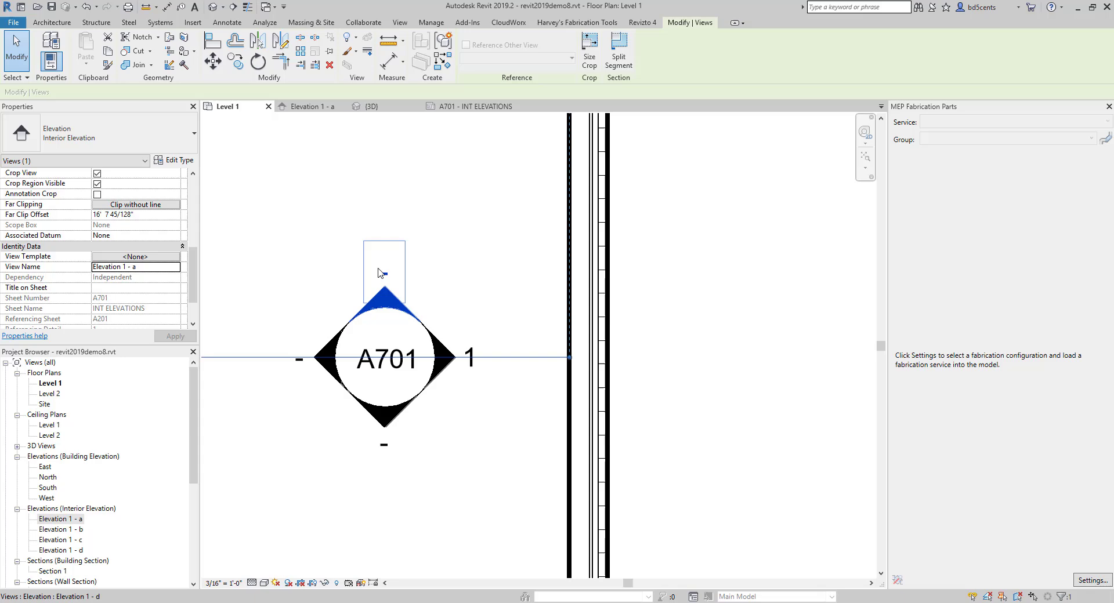
left_click(301, 366)
left_click(383, 418)
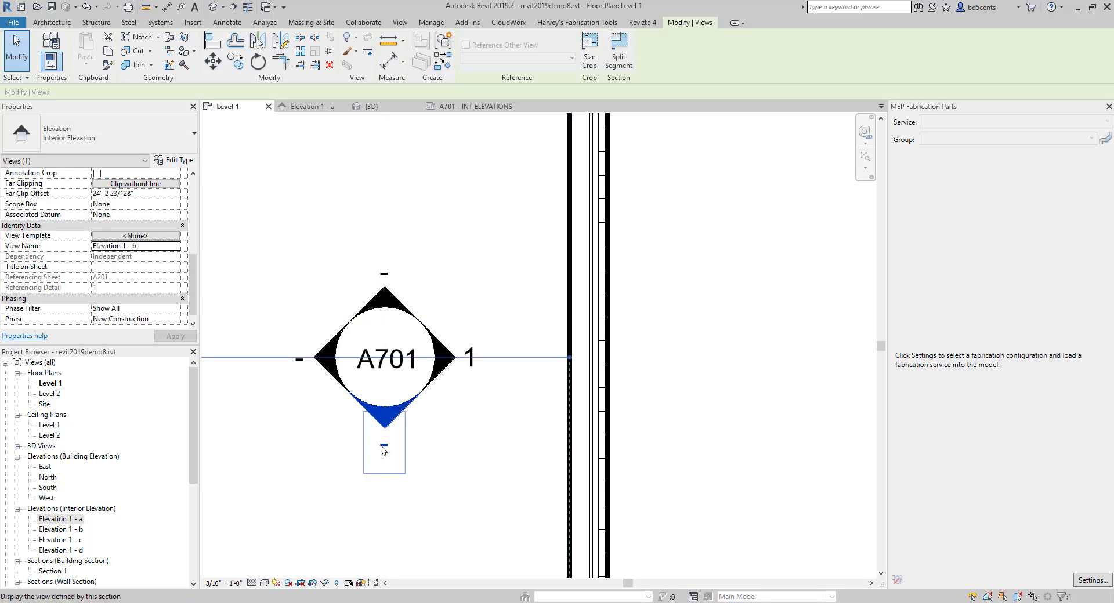
Examine the marker's unplaced elevation arrows and their view lines within the bedroom.
scroll(415, 409, "down", 3)
middle_click_drag(423, 417, 428, 390)
left_click(380, 395)
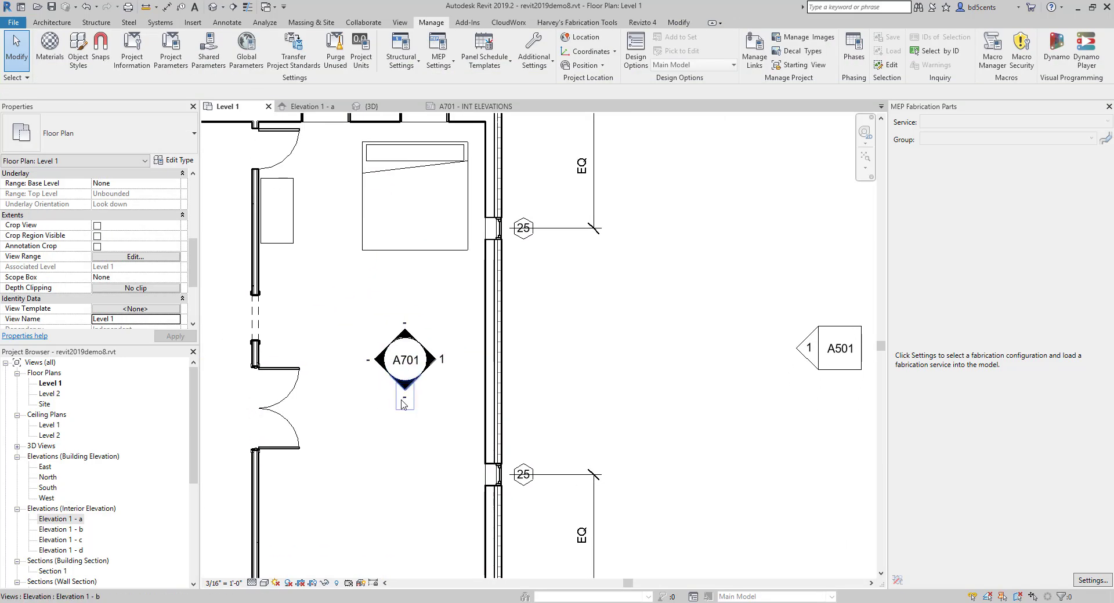
scroll(392, 380, "up", 5)
left_click(448, 386)
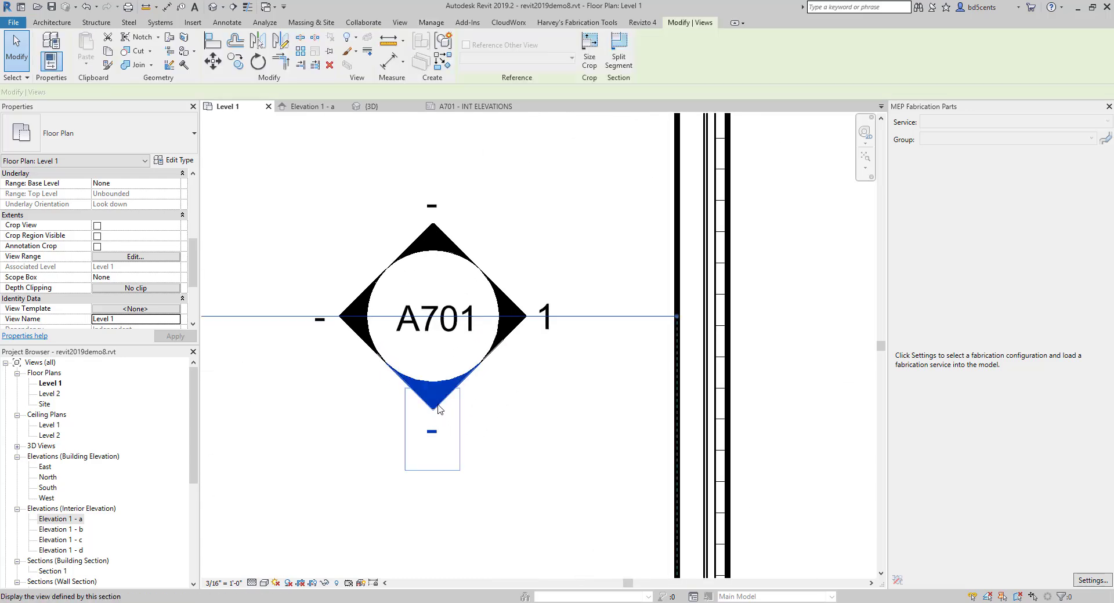
scroll(372, 406, "down", 3)
scroll(373, 412, "up", 2)
left_click(377, 365)
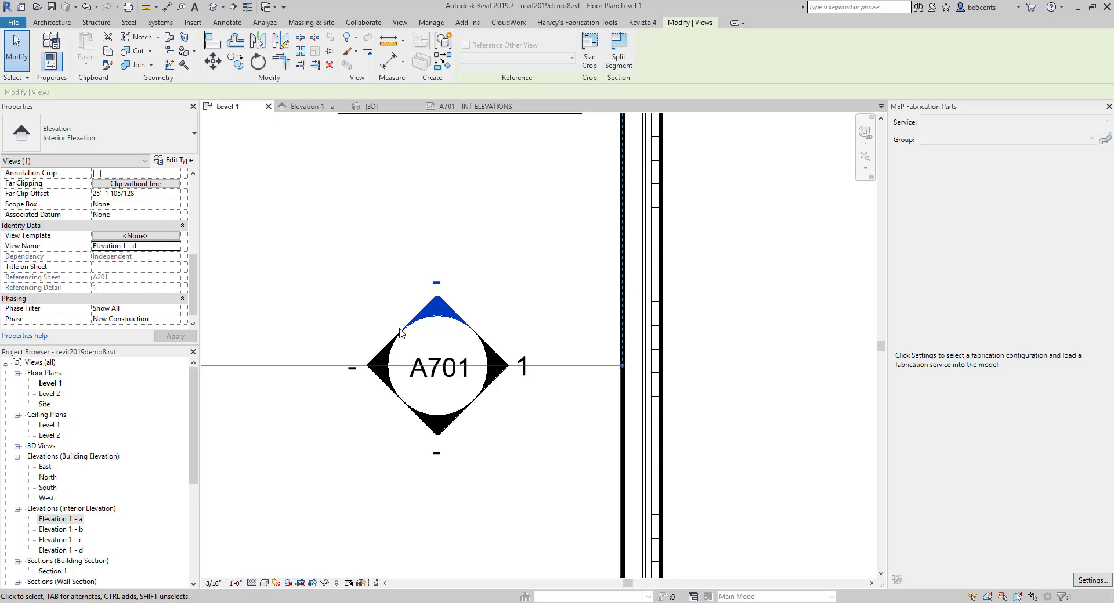
left_click(376, 357)
key("Escape")
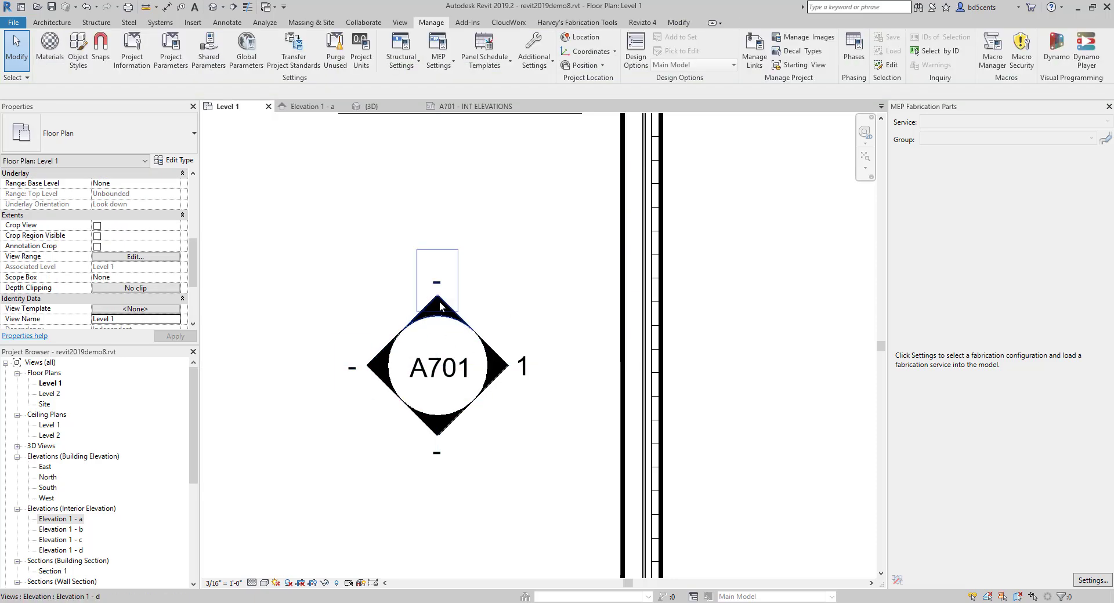
left_click(439, 303)
key("Escape")
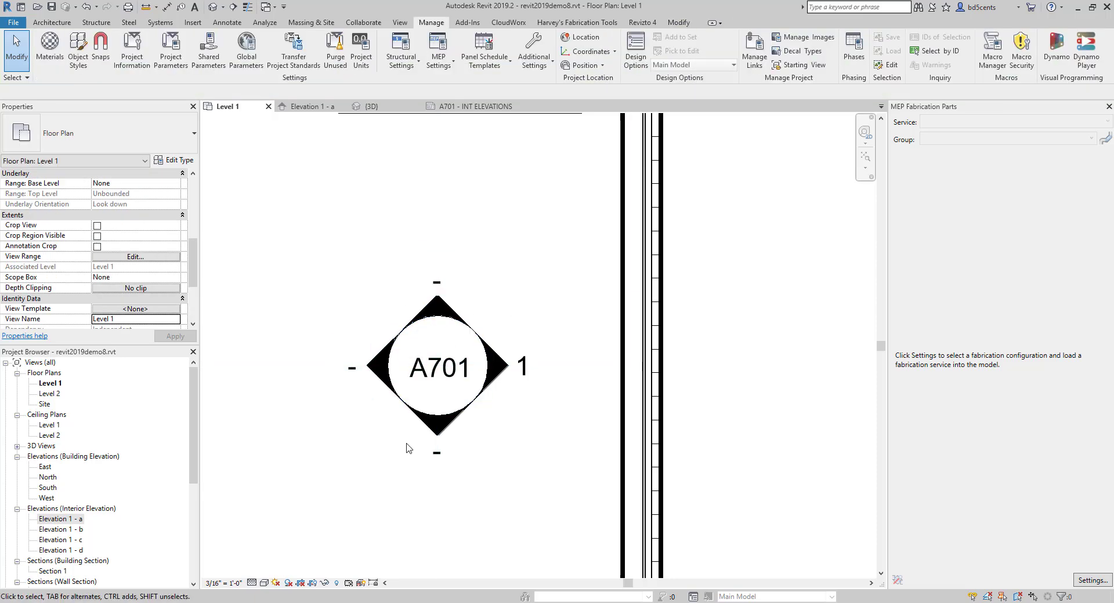
scroll(413, 347, "down", 2)
scroll(413, 347, "up", 2)
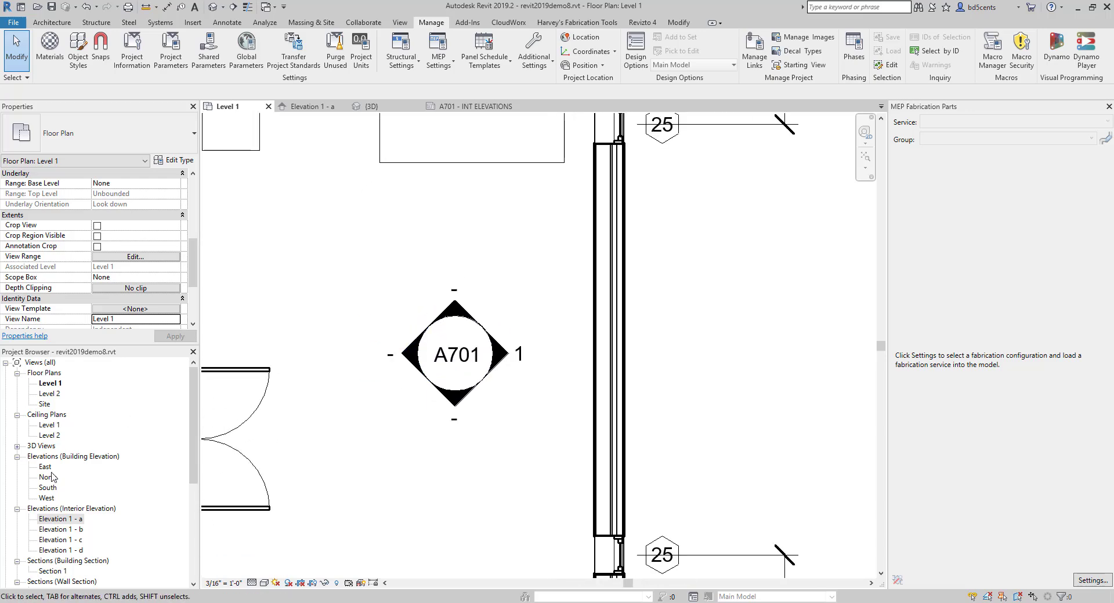
Open sheet A701 - INT ELEVATIONS and expand its list of placed views to the Elevation 1 - a entry.
scroll(52, 534, "down", 2)
scroll(53, 531, "down", 3)
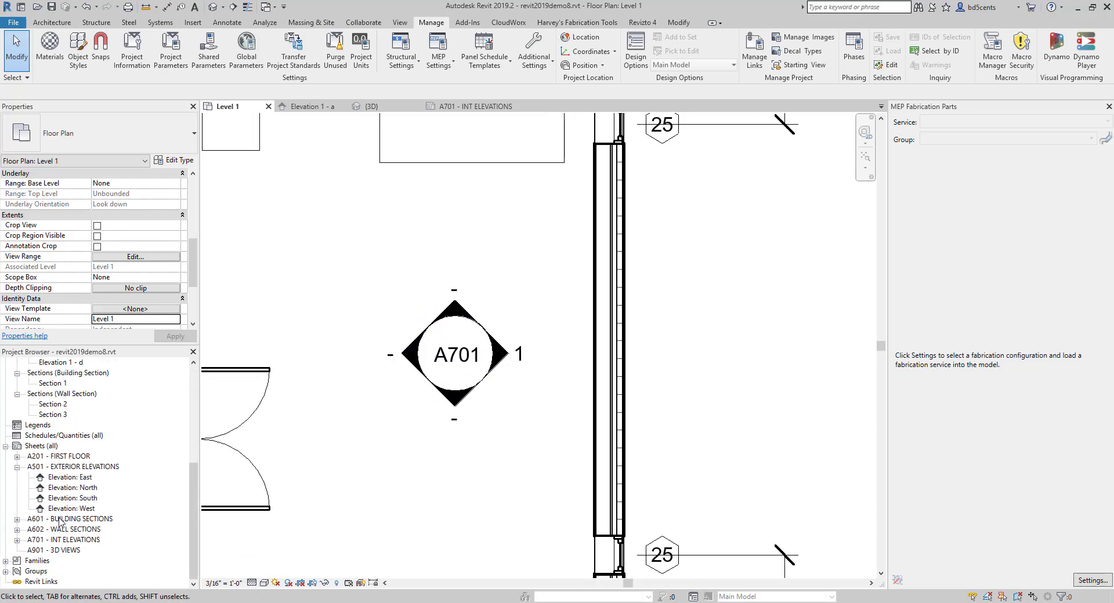
double_click(57, 541)
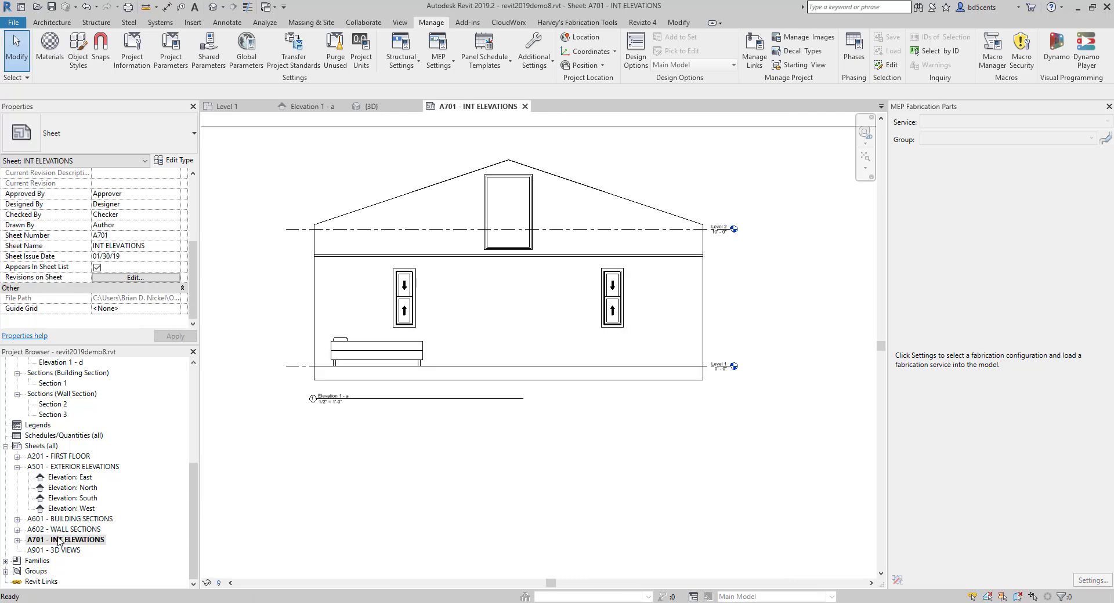
left_click(18, 541)
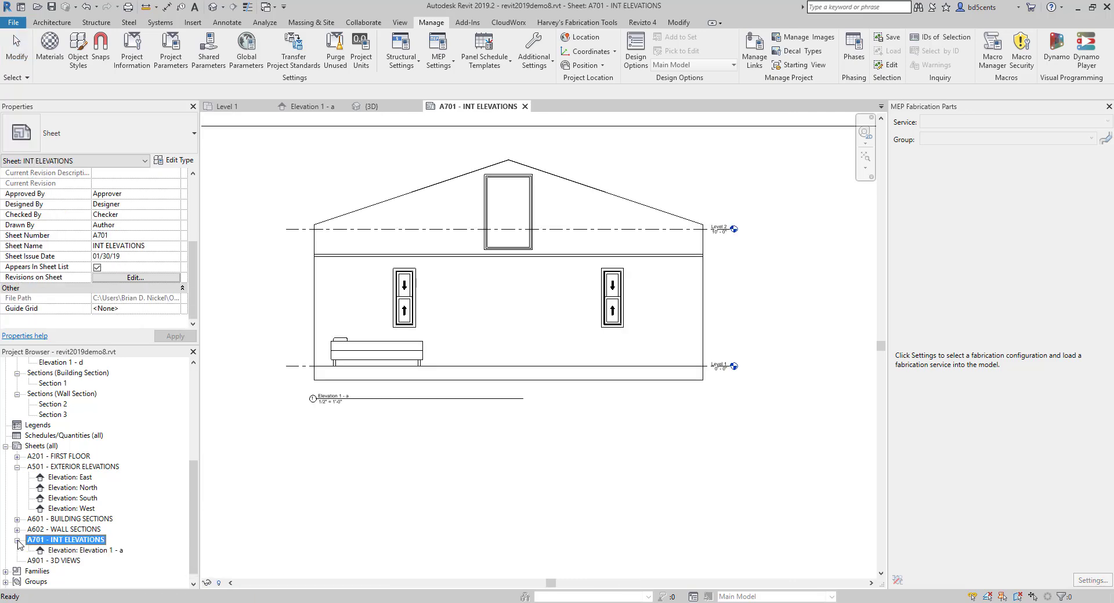
left_click(53, 550)
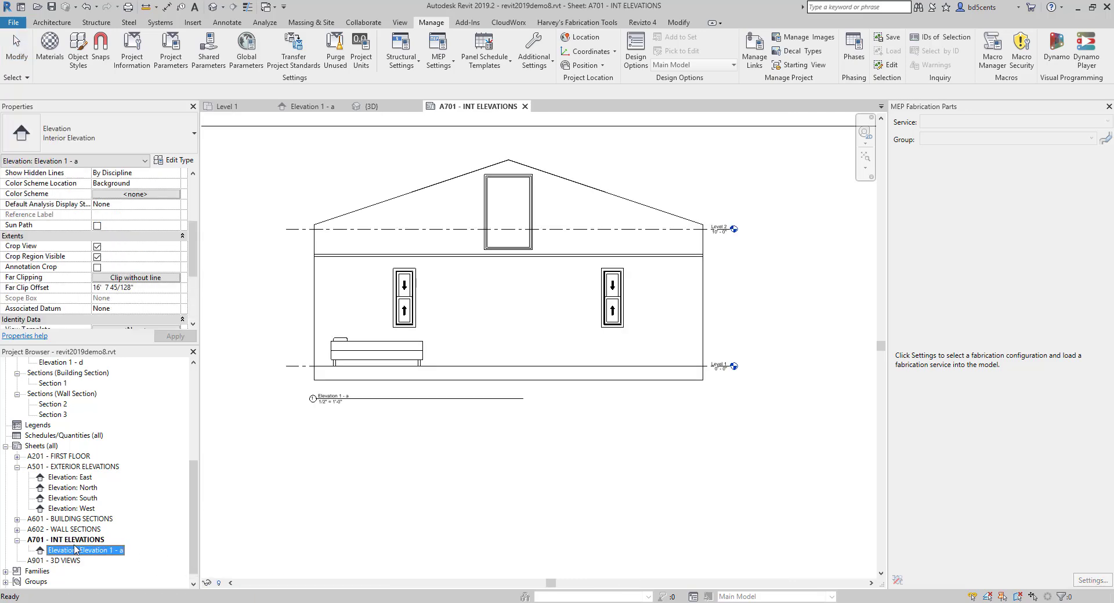
Place the Elevation 1 - b view on sheet A701 directly below Elevation 1 - a, with their titles aligned at the start.
scroll(73, 499, "up", 3)
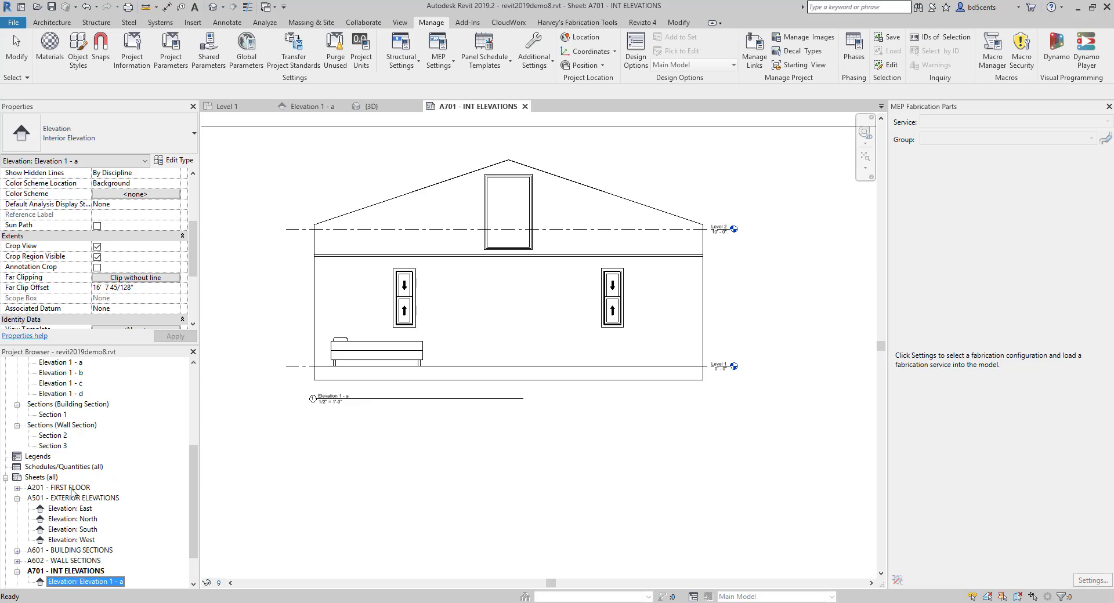
left_click_drag(58, 435, 417, 454)
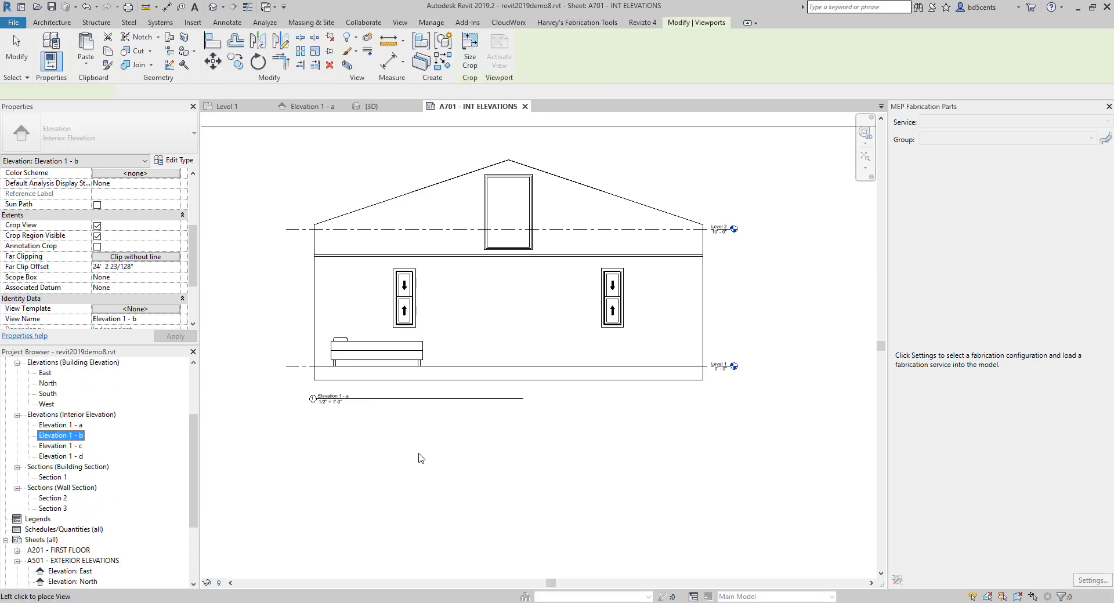
scroll(438, 480, "down", 3)
left_click(427, 470)
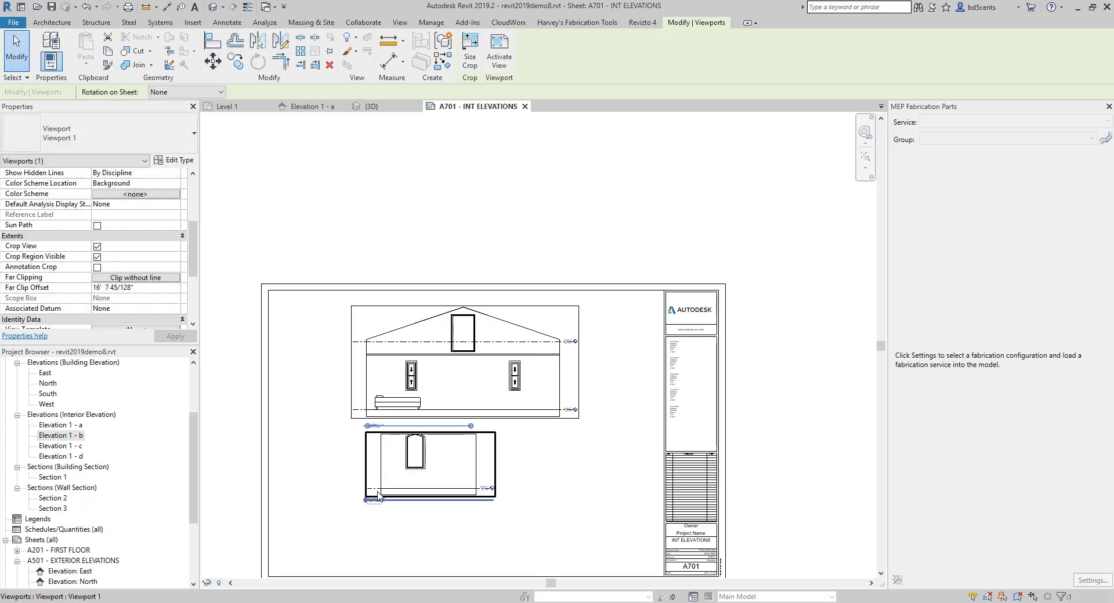
left_click(302, 475)
scroll(306, 479, "up", 5)
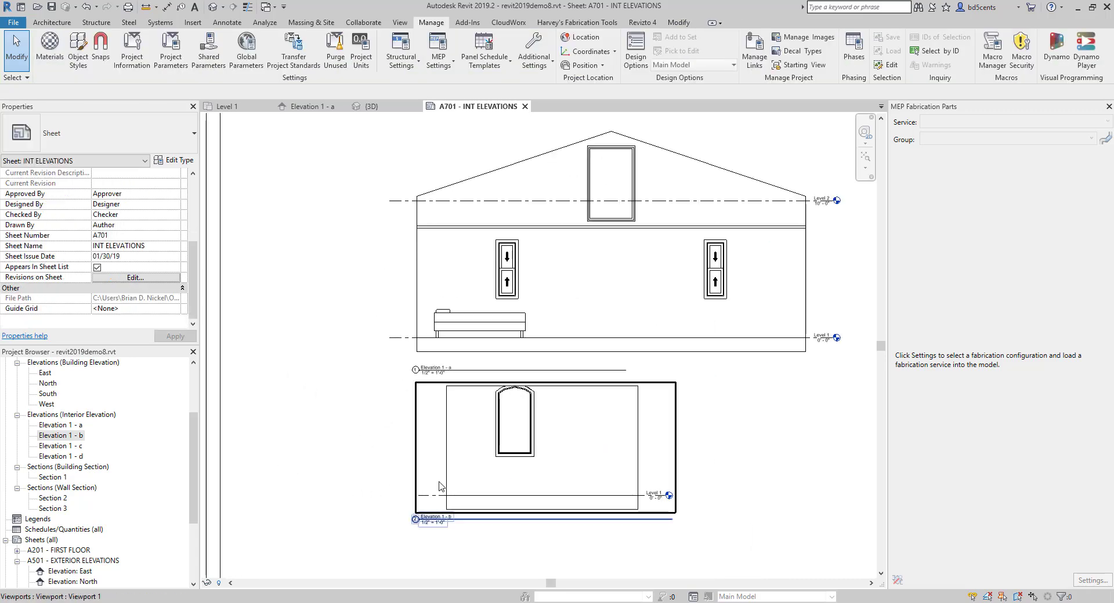
Examine the titles and detail numbers of the Elevation 1 - a and Elevation 1 - b viewports on the sheet.
left_click(437, 485)
scroll(436, 435, "down", 1)
scroll(431, 446, "down", 1)
left_click(470, 517)
scroll(475, 504, "up", 3)
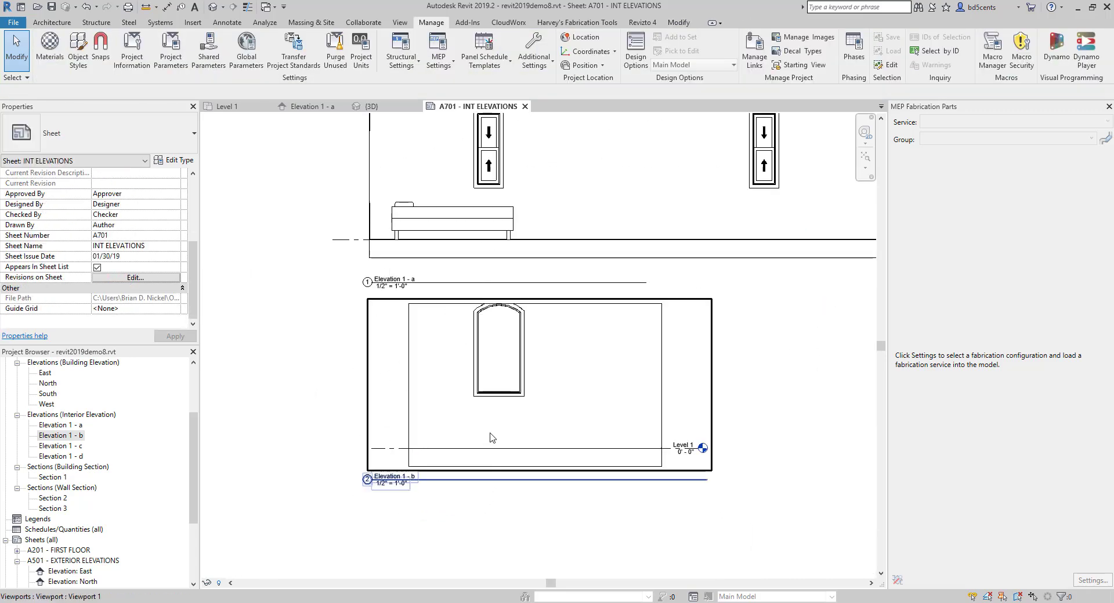
left_click(493, 437)
scroll(389, 480, "down", 3)
left_click(368, 422)
scroll(396, 366, "up", 4)
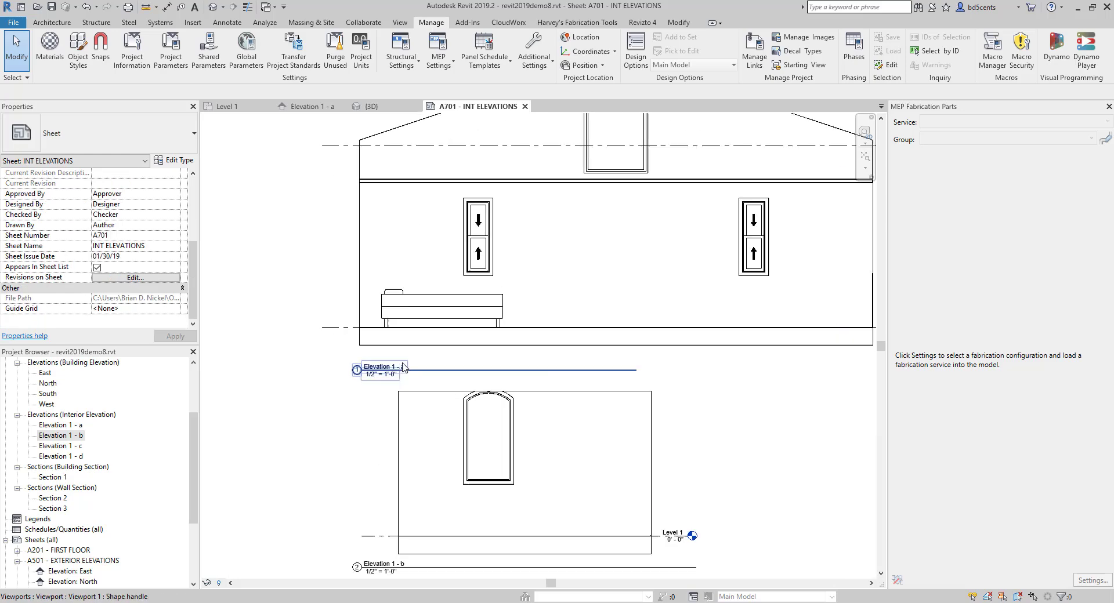
Move the Elevation 1 - a and Elevation 1 - b viewports together toward the sheet's left border, keeping their vertical arrangement.
scroll(396, 374, "down", 4)
left_click(446, 414)
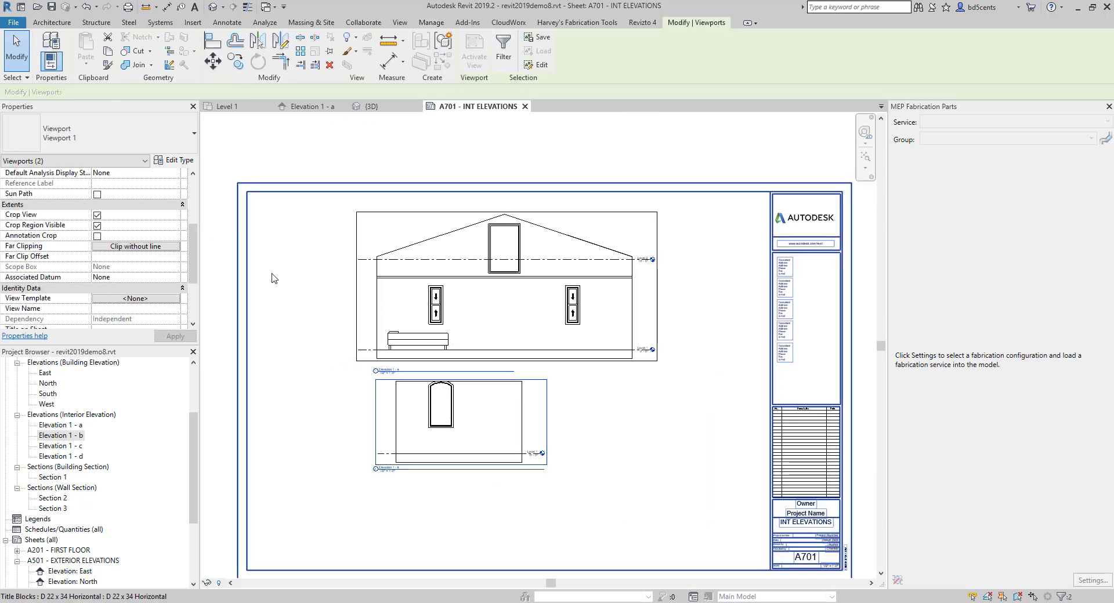
left_click(286, 325)
left_click(429, 417)
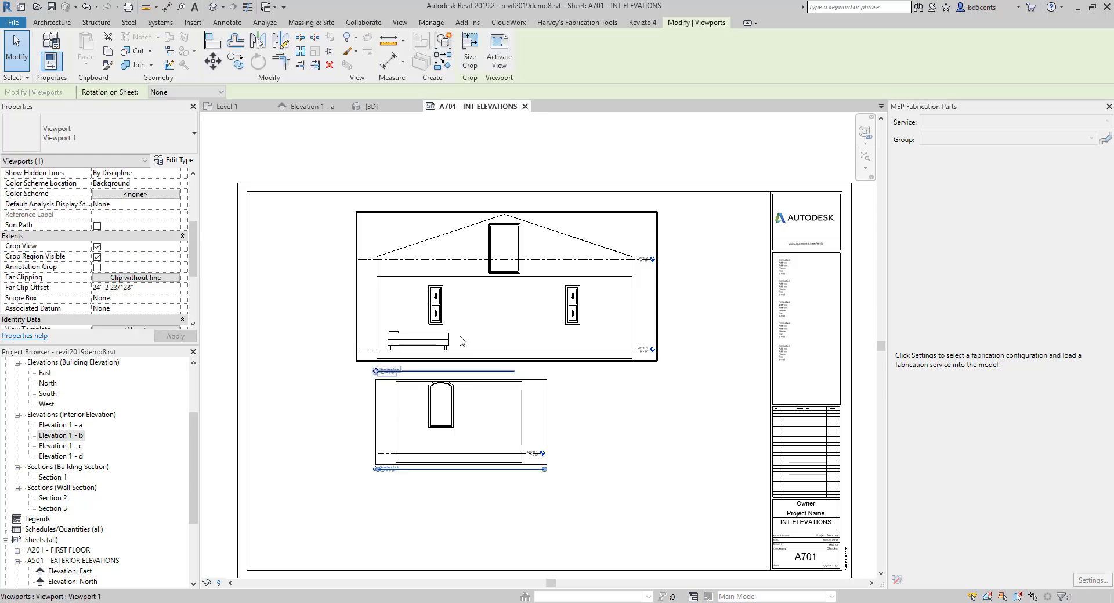
left_click(481, 335, "ctrl")
left_click_drag(481, 335, 376, 337)
left_click(360, 480)
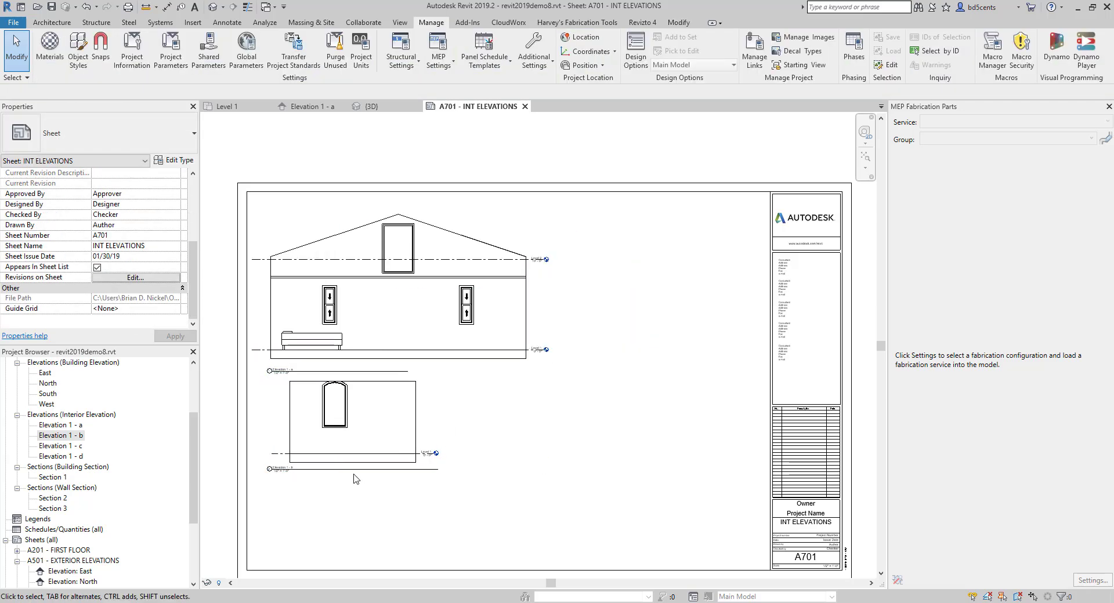
Place the Elevation 1 - c view to the right of Elevation 1 - a and line its title up with Elevation 1 - a's title.
left_click(72, 446)
left_click_drag(560, 401, 629, 327)
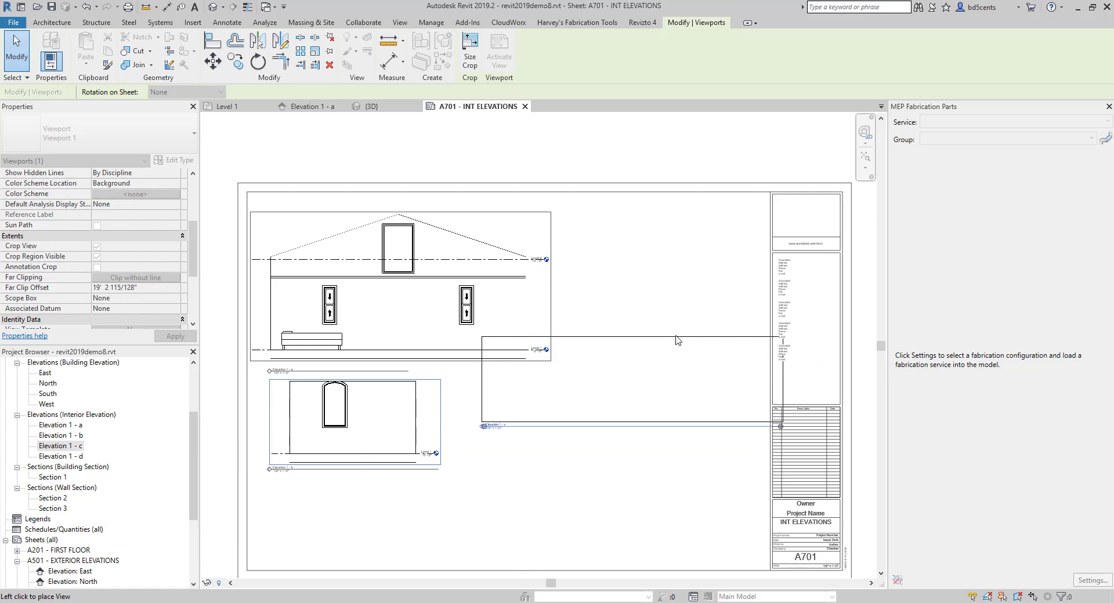
left_click(713, 324)
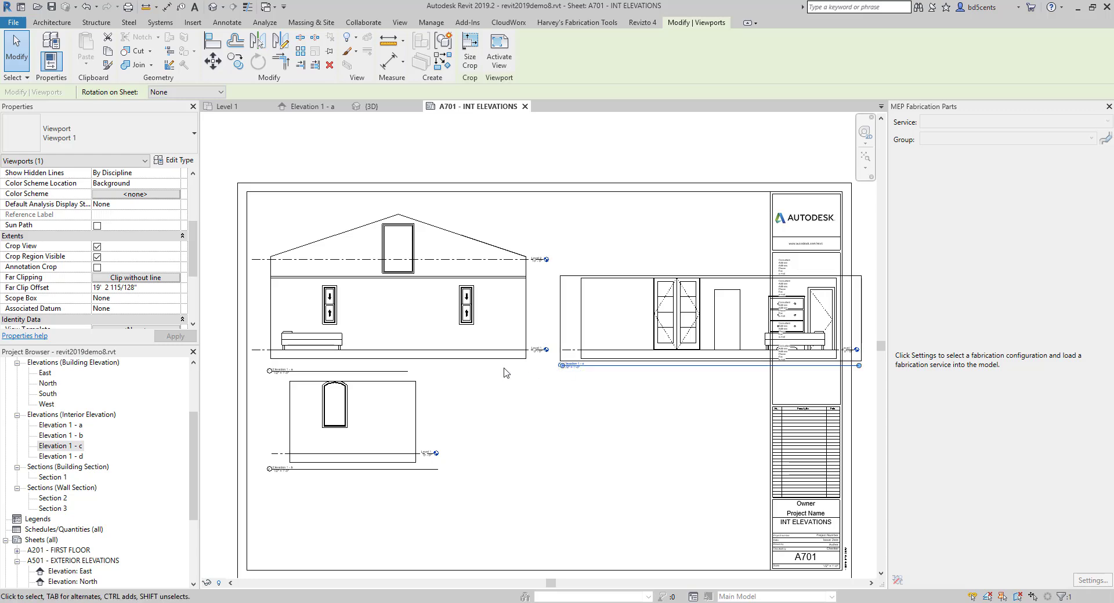
left_click(607, 386)
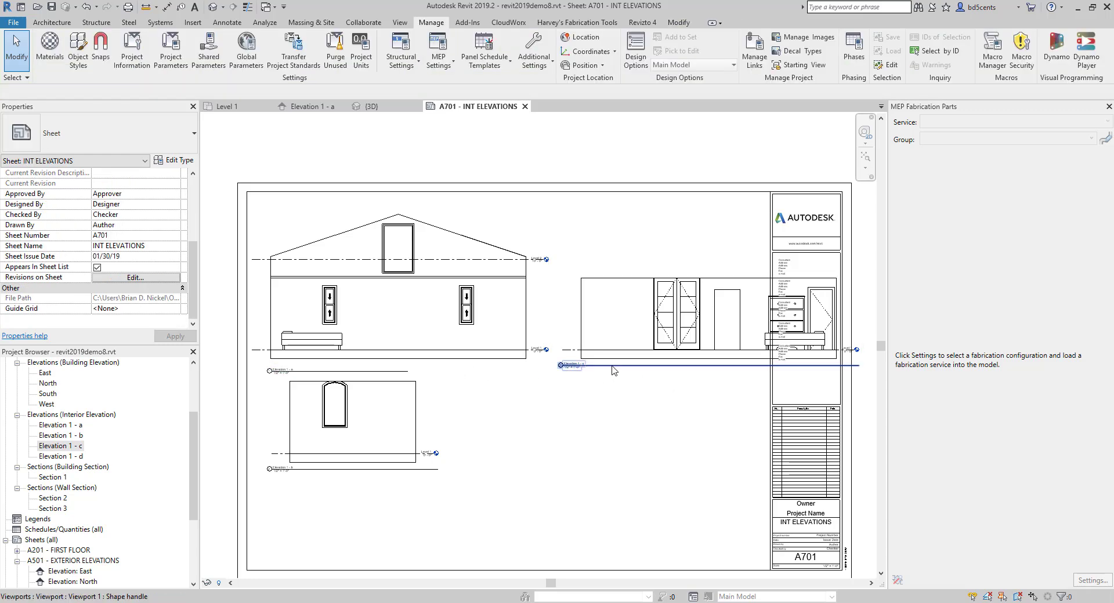
left_click_drag(611, 365, 609, 372)
left_click(597, 385)
left_click(597, 333)
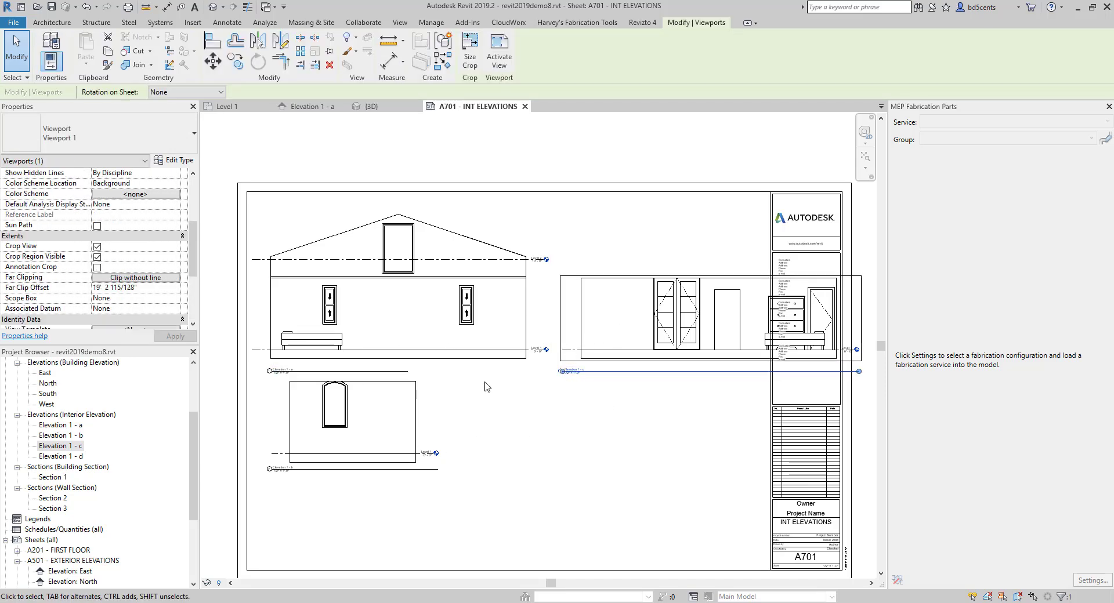
Activate the Elevation 1 - a viewport, set its view scale to 1/4" = 1'-0", and deactivate it.
left_click(447, 328)
double_click(410, 286)
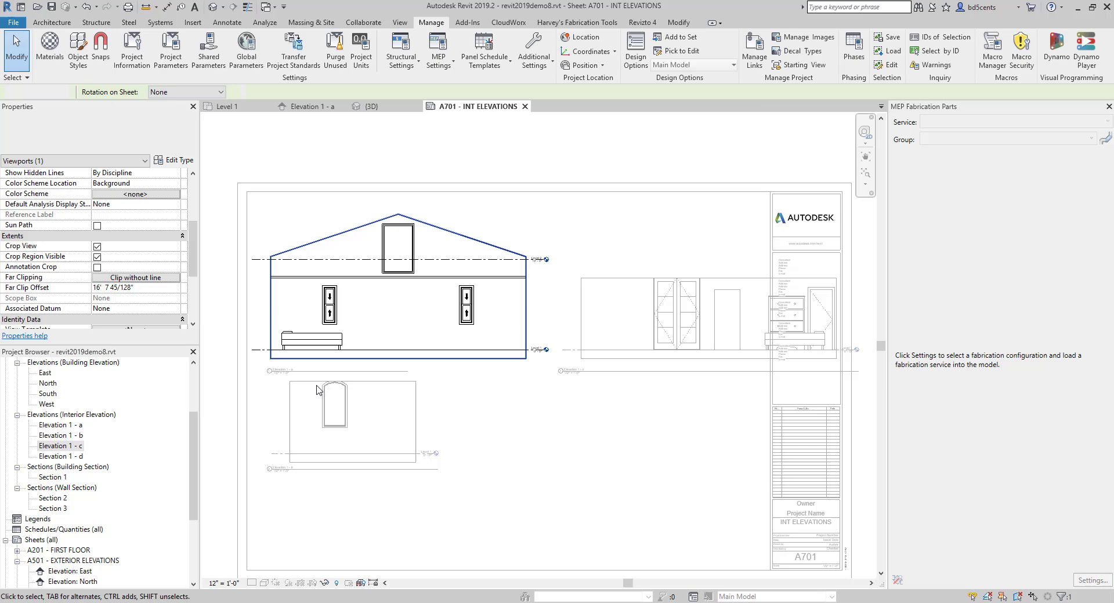
left_click(224, 583)
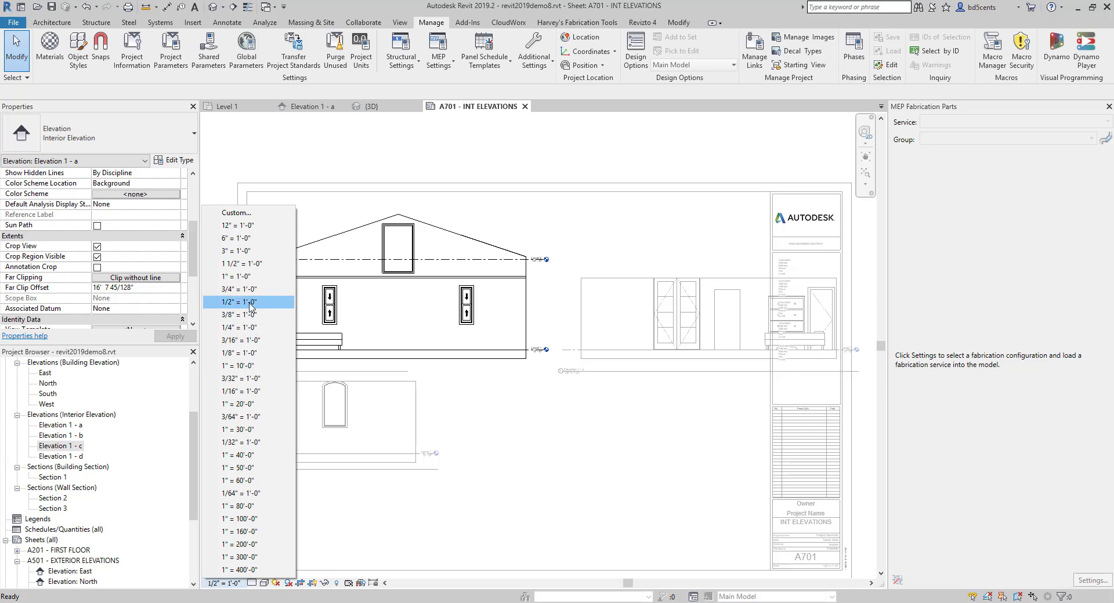
left_click(244, 327)
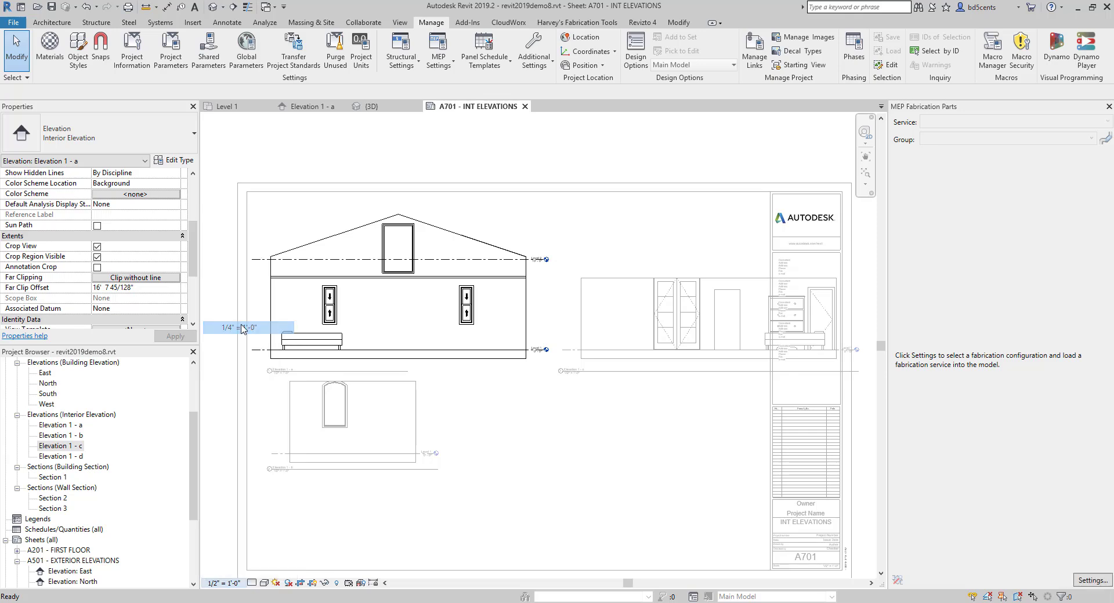
double_click(415, 395)
Activate the Elevation 1 - b viewport, set its view scale to 1/4" = 1'-0", and deactivate it.
double_click(407, 393)
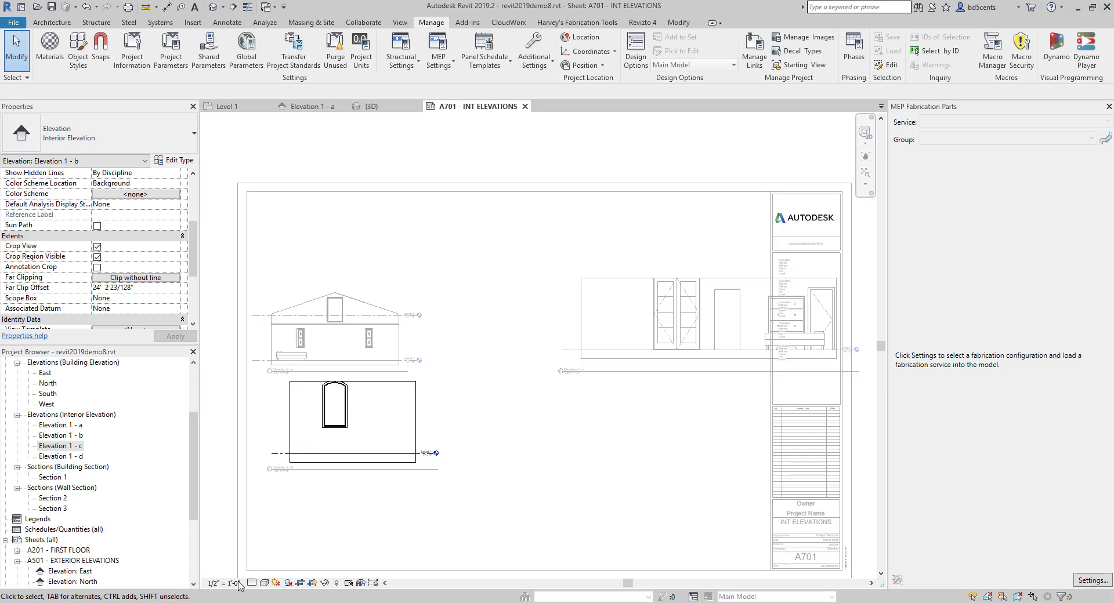
left_click(238, 584)
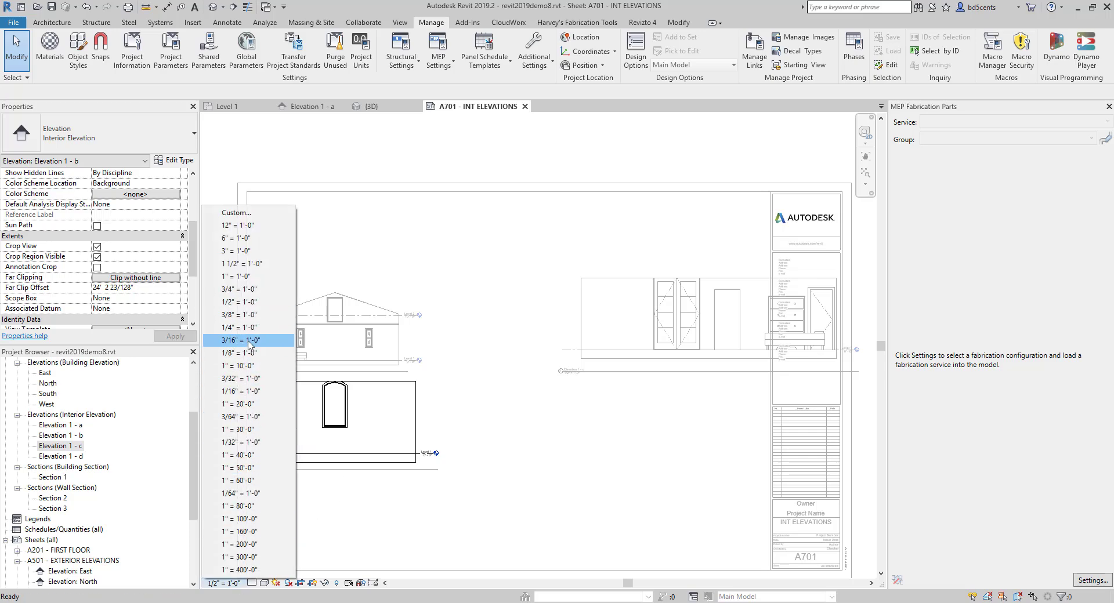
left_click(248, 341)
double_click(452, 417)
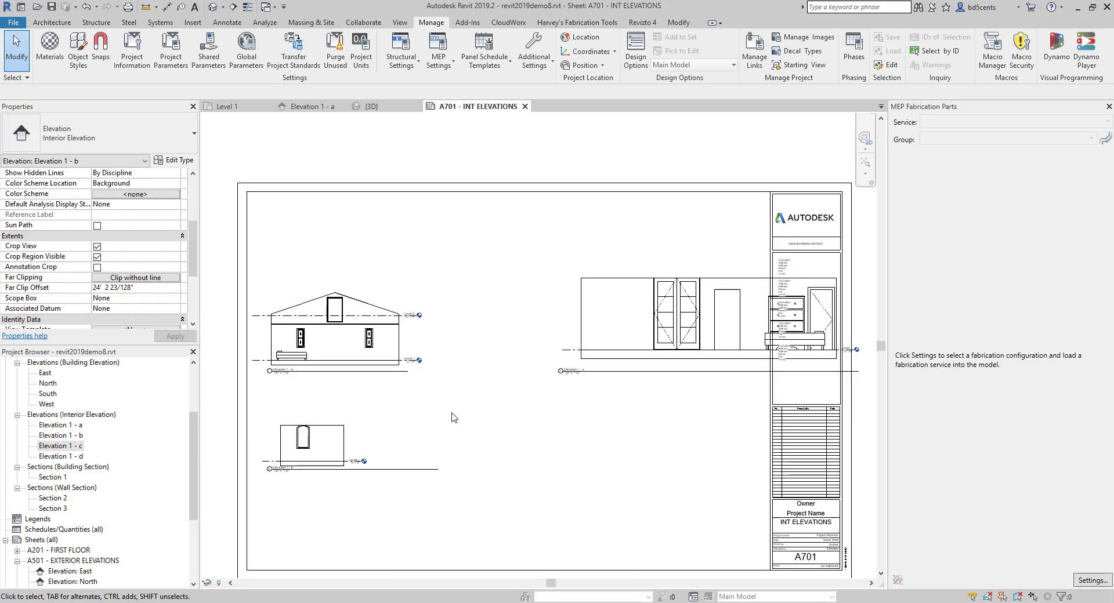
Activate the Elevation 1 - c viewport, set its view scale to 1/4" = 1'-0", and deactivate it.
double_click(637, 341)
left_click(223, 583)
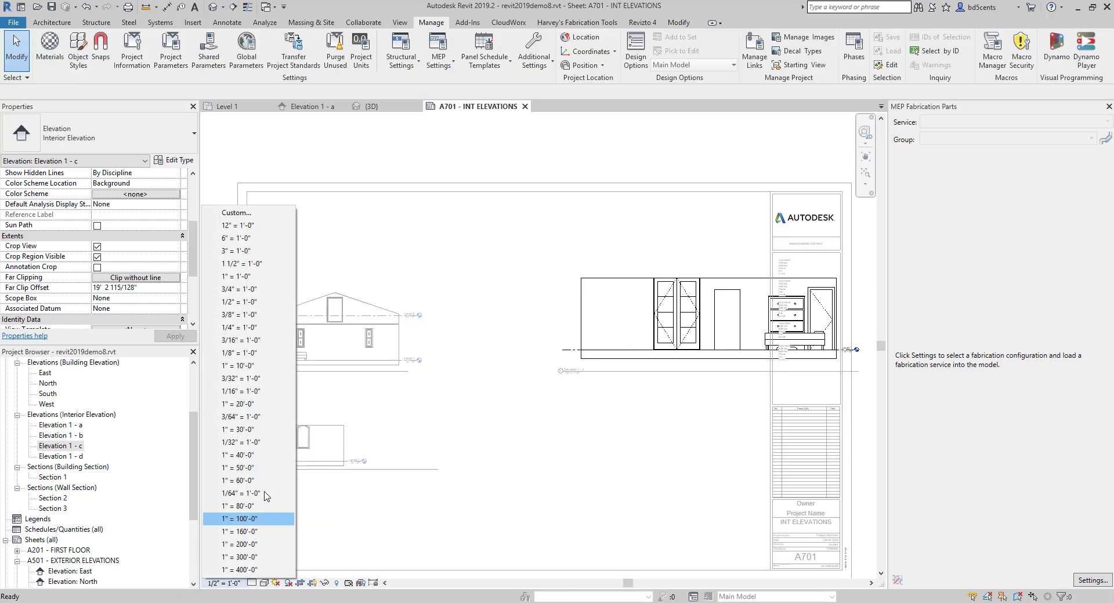
left_click(241, 328)
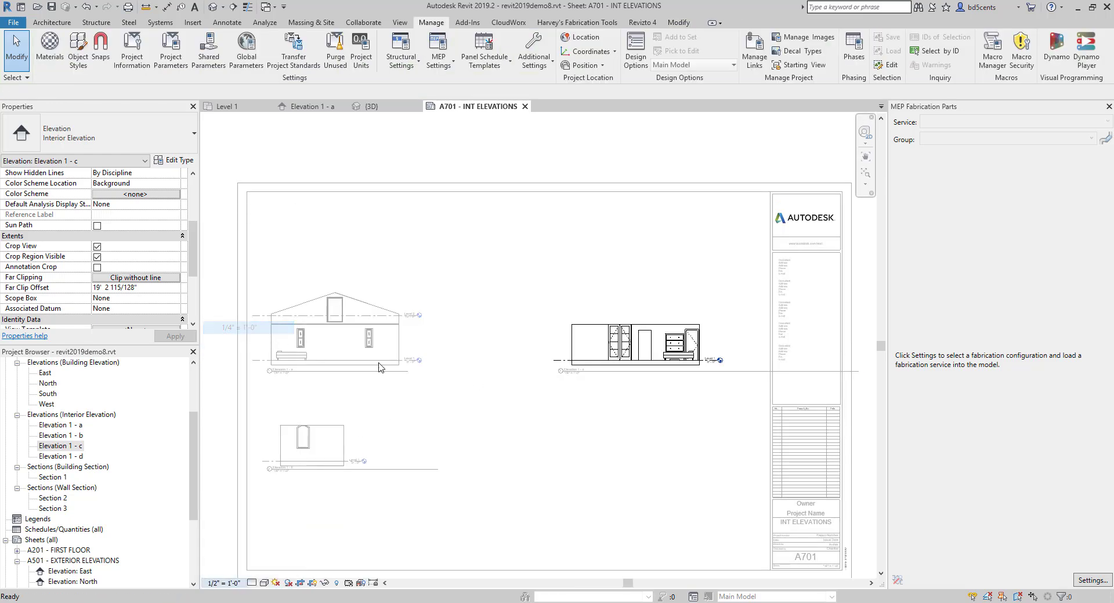
double_click(595, 402)
Shorten the Elevation 1 - b title line so it ends at the right edge of its viewport.
left_click(430, 463)
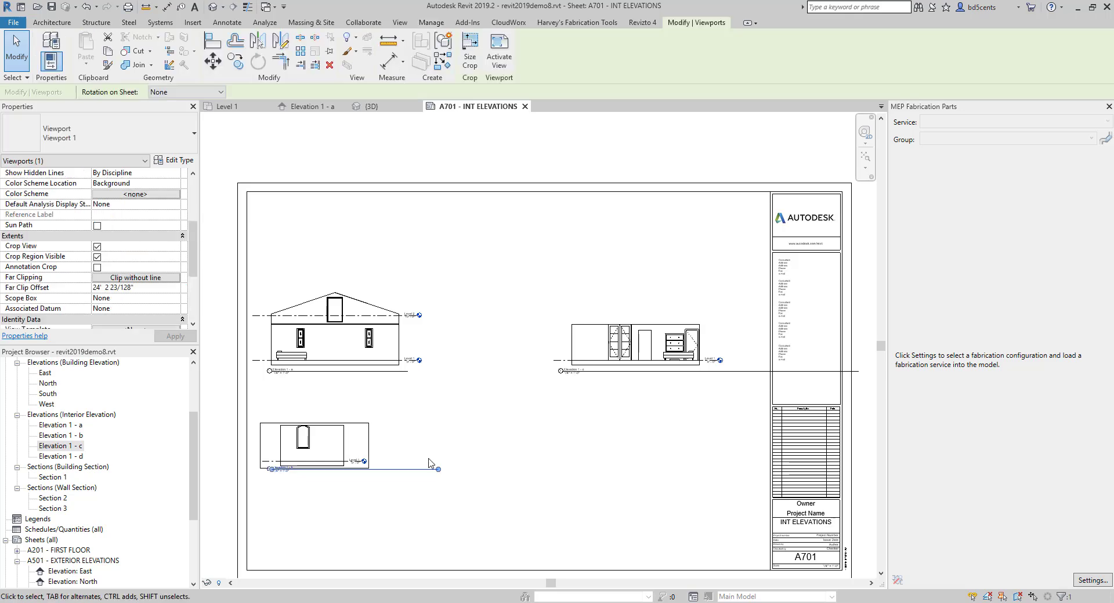
key("Escape")
left_click(334, 438)
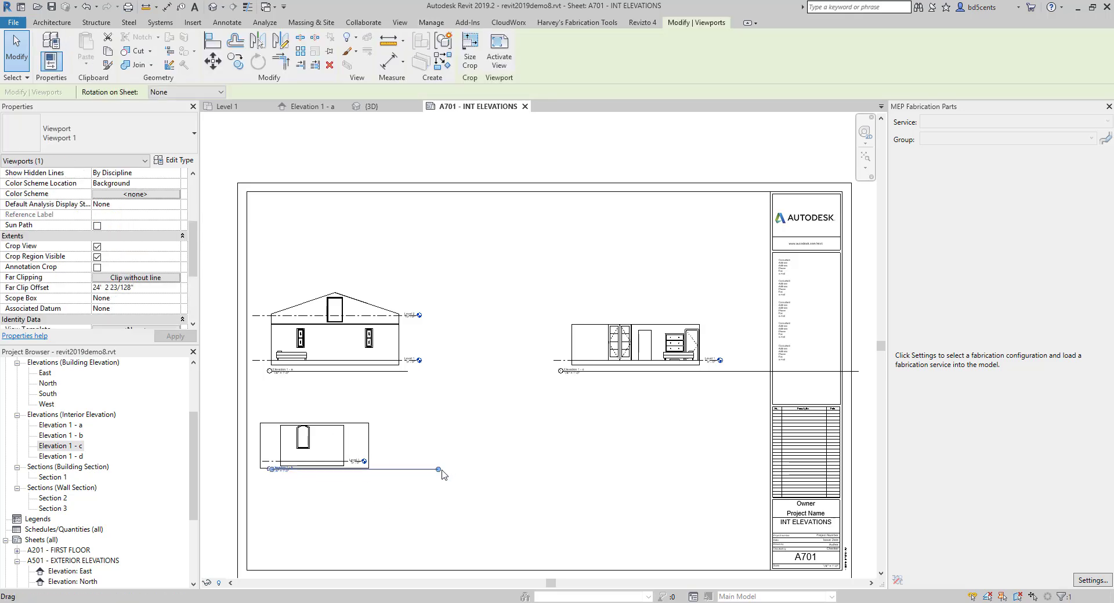
left_click_drag(439, 470, 370, 478)
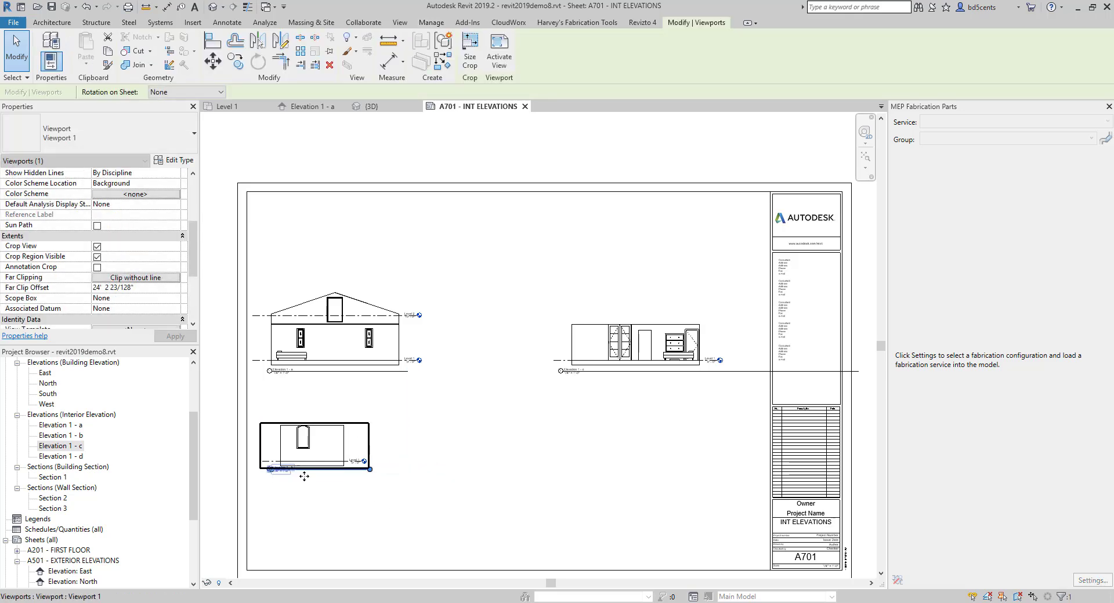
Shorten the Elevation 1 - c title line so it ends near the right edge of its viewport, clear of the title block.
left_click(572, 351)
left_click(652, 436)
scroll(645, 417, "down", 1)
middle_click_drag(622, 409, 577, 398)
scroll(594, 338, "up", 1)
left_click(594, 342)
middle_click_drag(646, 381, 585, 382)
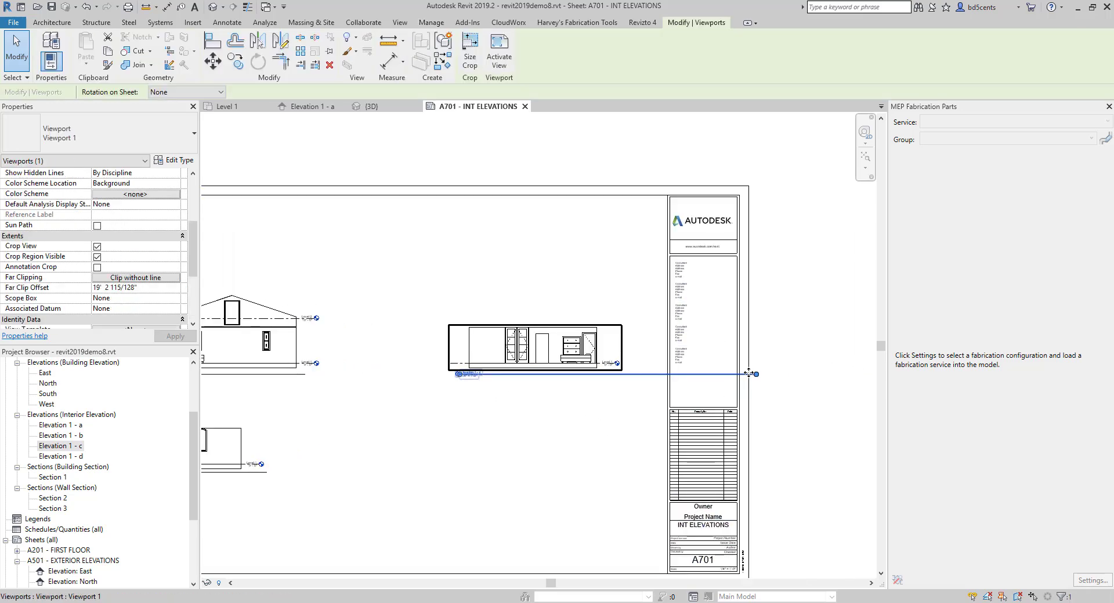
left_click_drag(756, 374, 622, 370)
scroll(567, 381, "down", 3)
key("Escape")
scroll(495, 402, "up", 2)
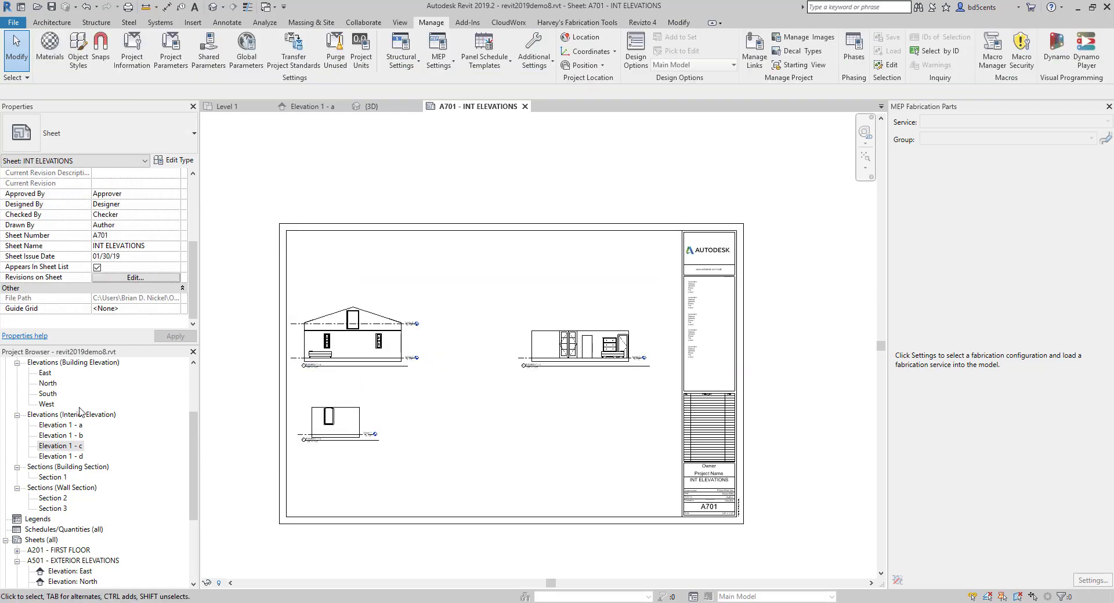
Place the Elevation 1 - d view on the sheet directly below Elevation 1 - c.
left_click_drag(78, 458, 587, 424)
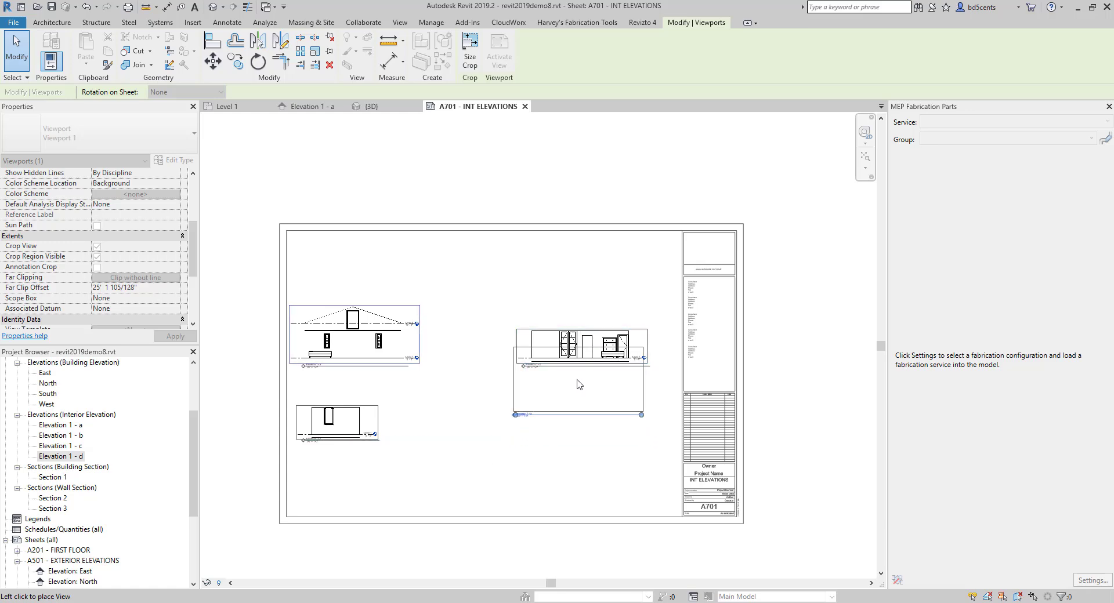
left_click(590, 407)
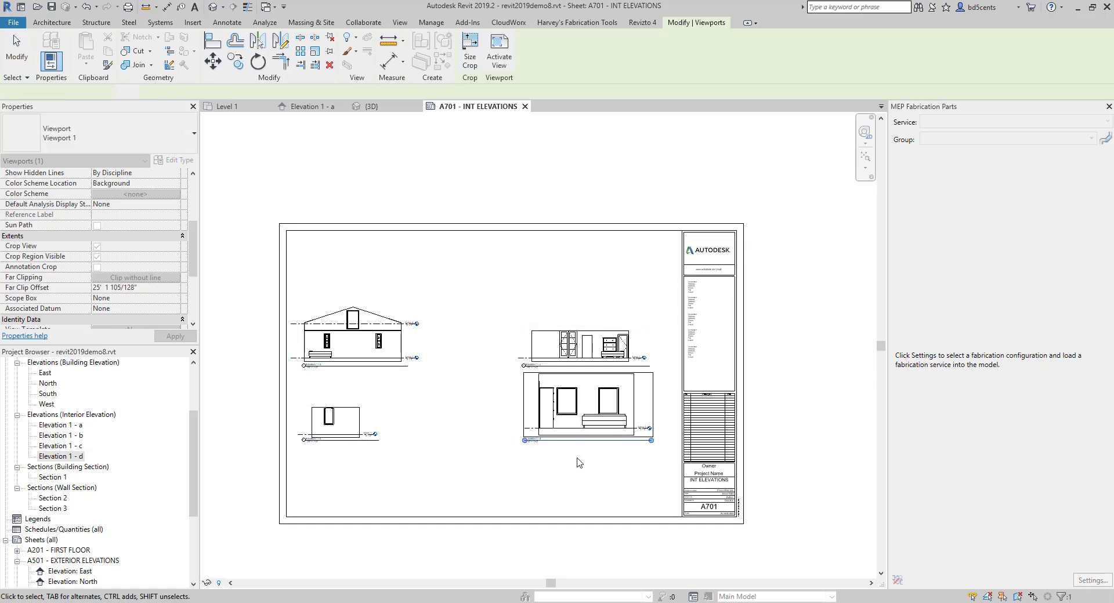
scroll(583, 447, "up", 3)
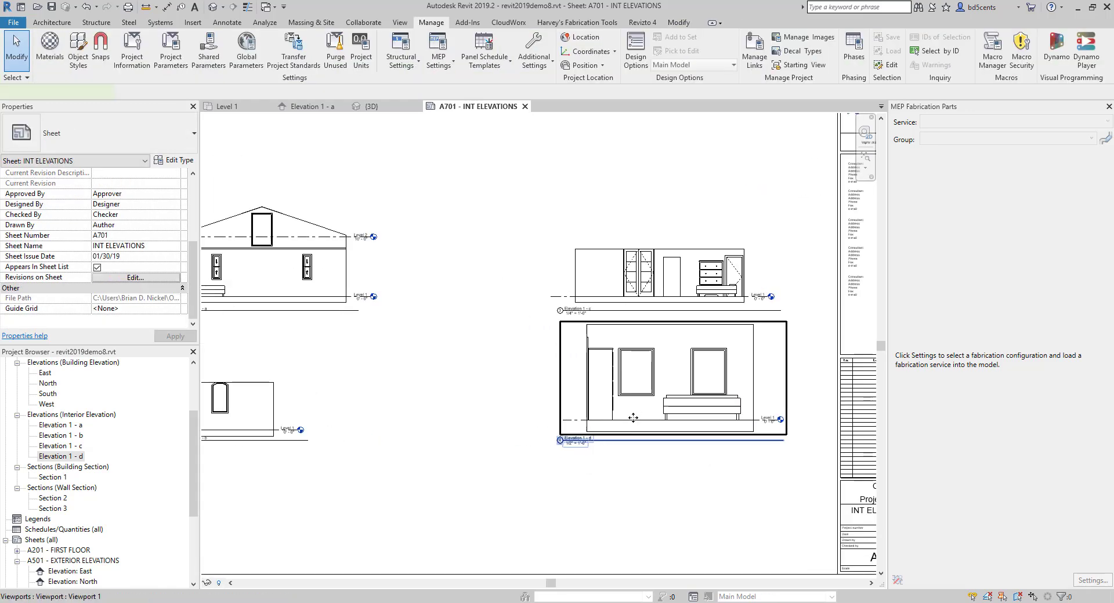
left_click_drag(633, 409, 632, 419)
left_click(603, 459)
scroll(604, 464, "down", 3)
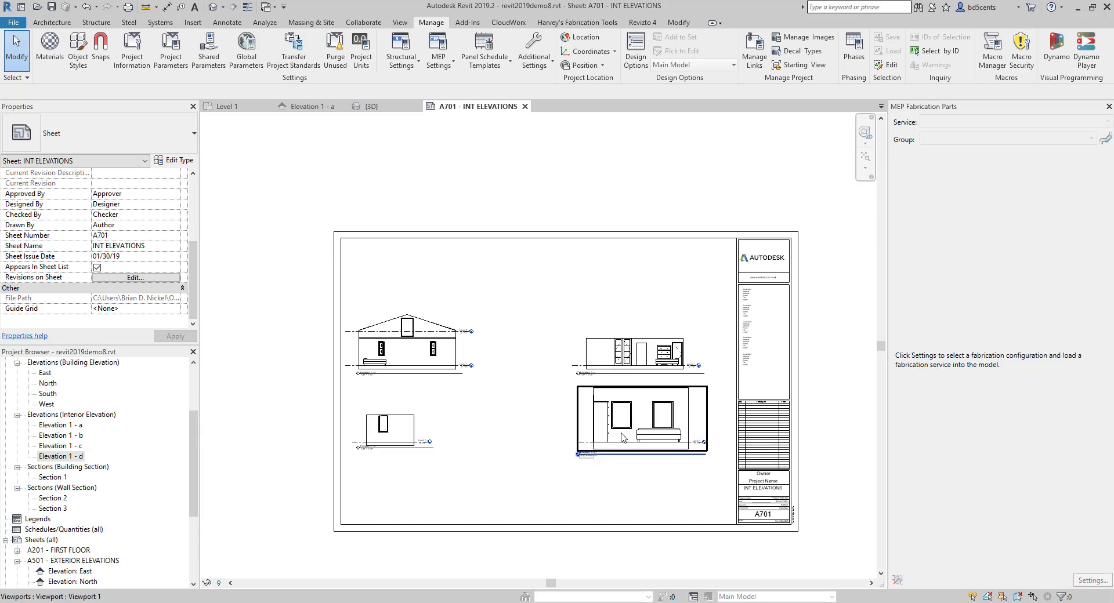
Activate the Elevation 1 - d viewport, set its view scale to 1/4" = 1'-0", and deactivate it.
left_click(606, 441)
scroll(606, 439, "up", 3)
scroll(510, 447, "up", 4)
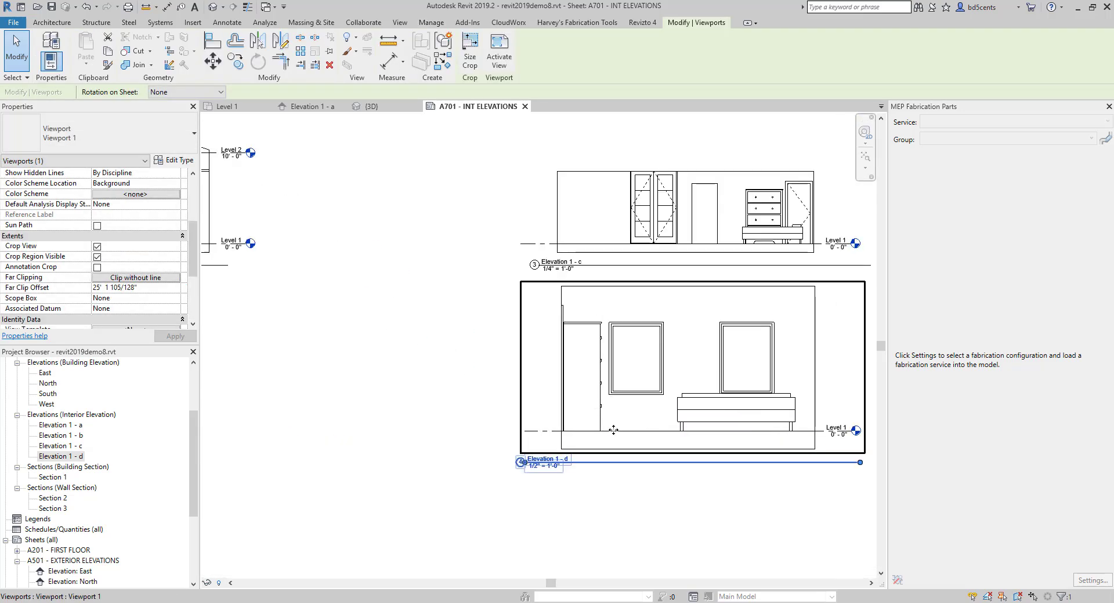
scroll(509, 448, "down", 2)
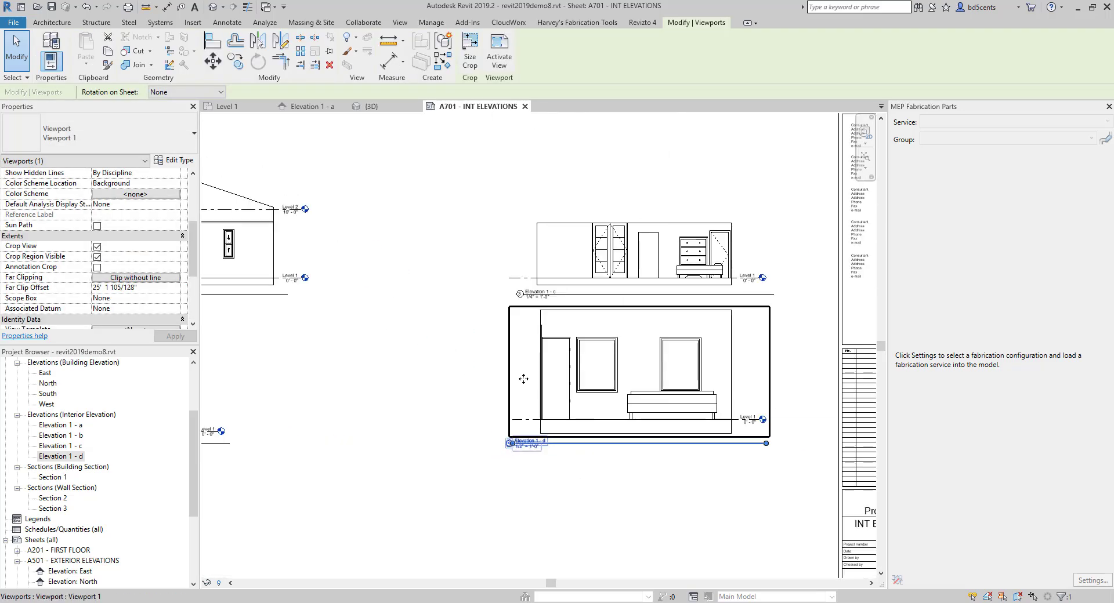
double_click(511, 447)
left_click(224, 583)
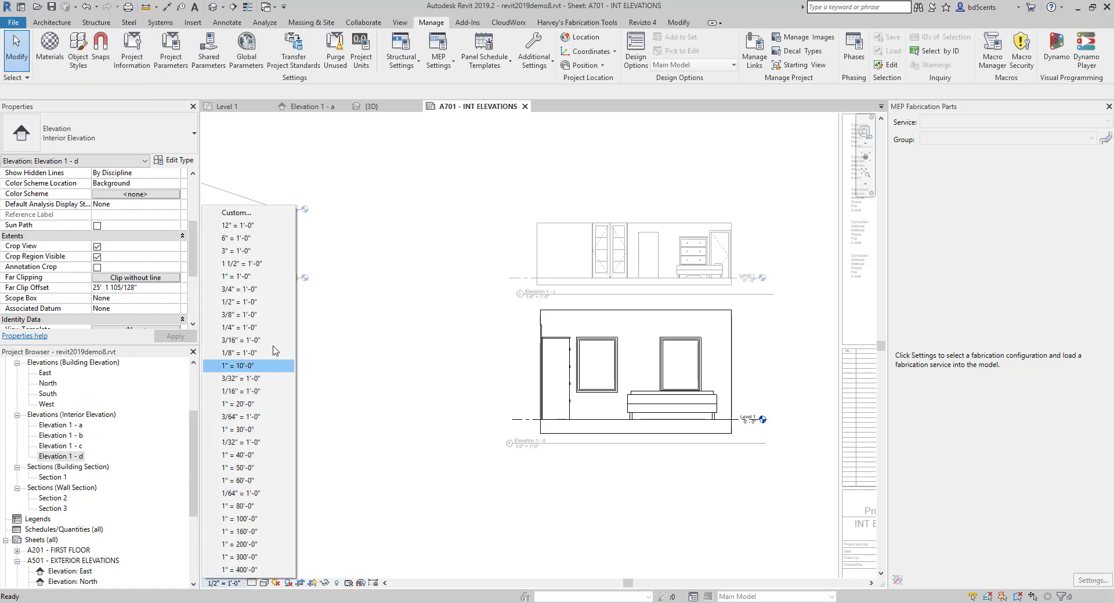
left_click(241, 328)
scroll(462, 415, "down", 3)
double_click(464, 419)
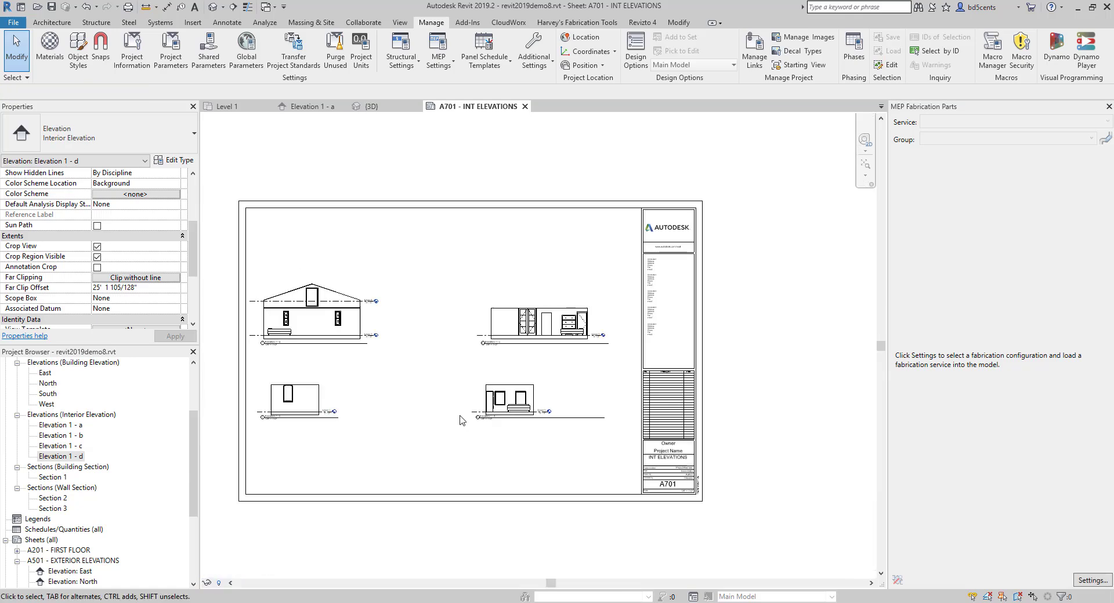
Align the Elevation 1 - d viewport's title with Elevation 1 - c above and Elevation 1 - b beside it, and shorten its title line.
left_click(535, 394)
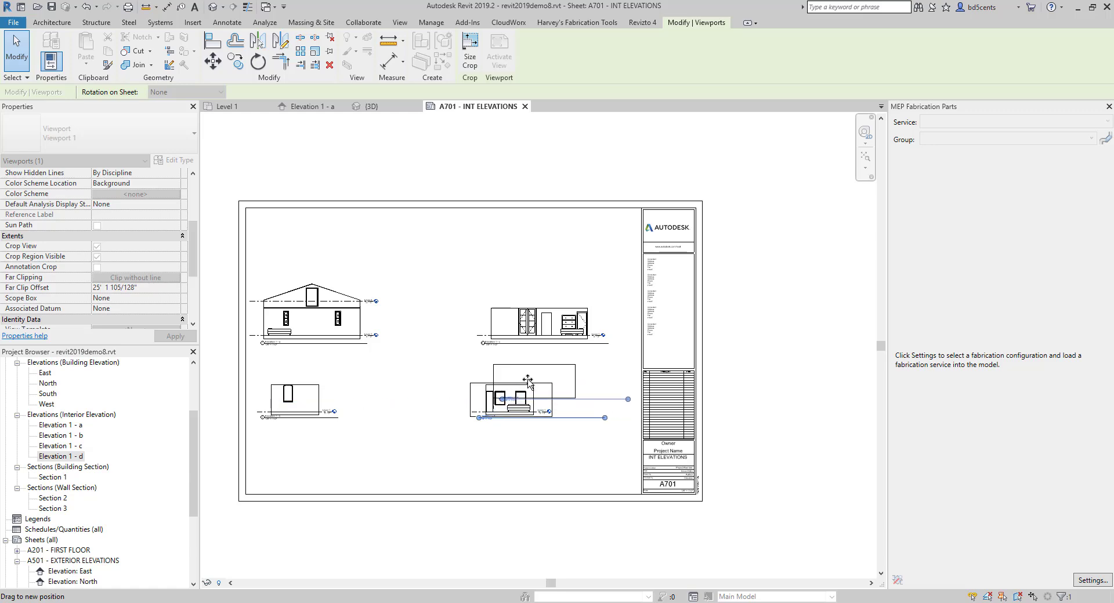
left_click(539, 442)
left_click_drag(535, 394, 527, 427)
left_click_drag(607, 424, 583, 423)
left_click(522, 367)
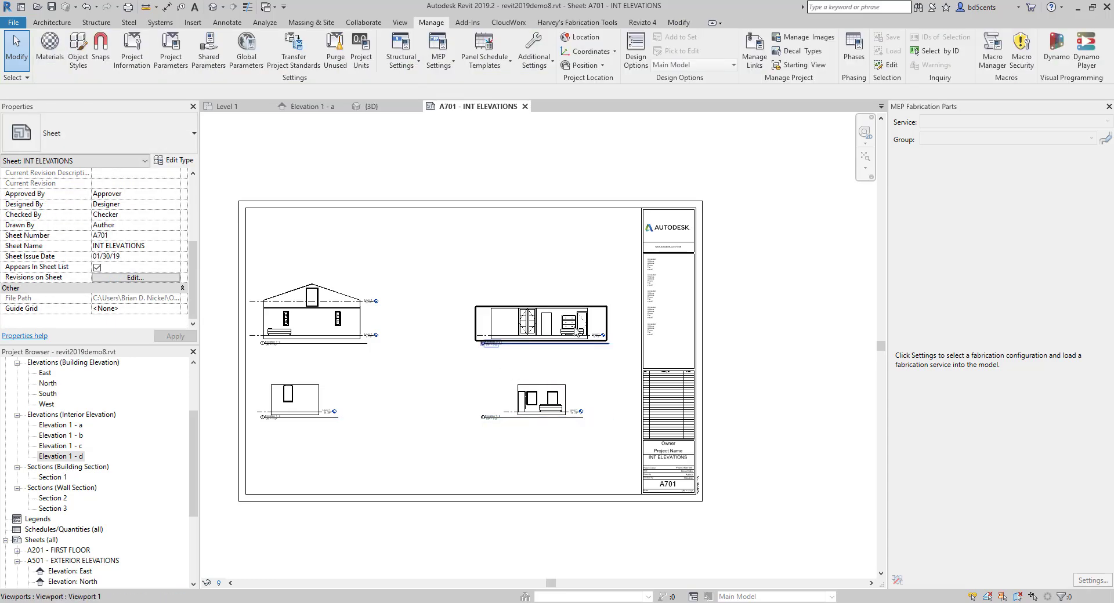
Shift the Elevation 1 - a and Elevation 1 - b viewports together slightly right, away from the sheet's left border.
left_click_drag(371, 437, 360, 319)
left_click(427, 368)
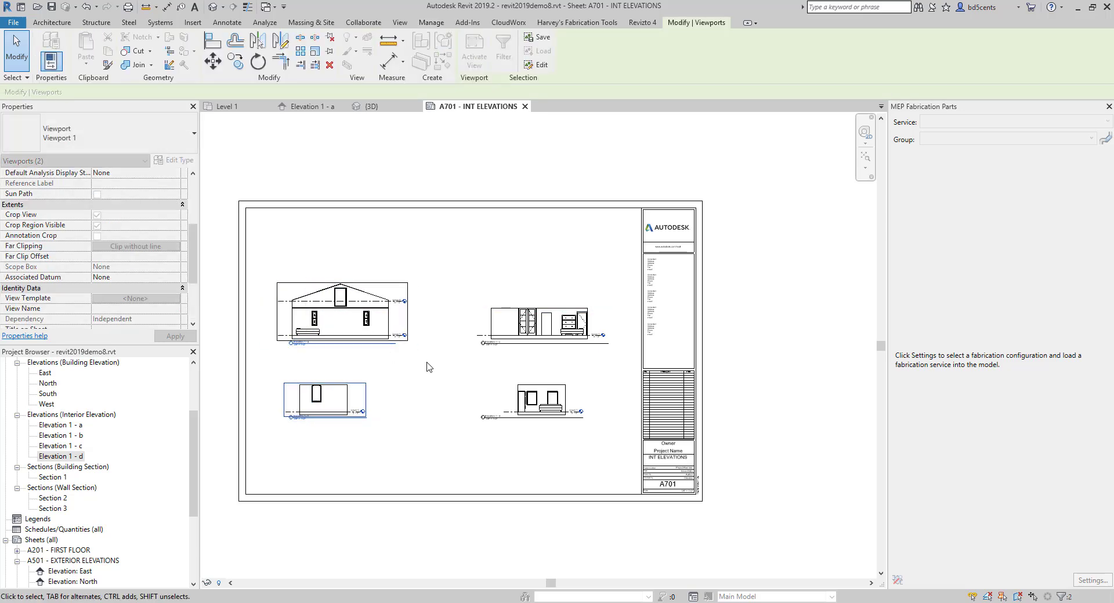
middle_click_drag(406, 410, 306, 378)
scroll(377, 409, "up", 1)
scroll(354, 400, "down", 1)
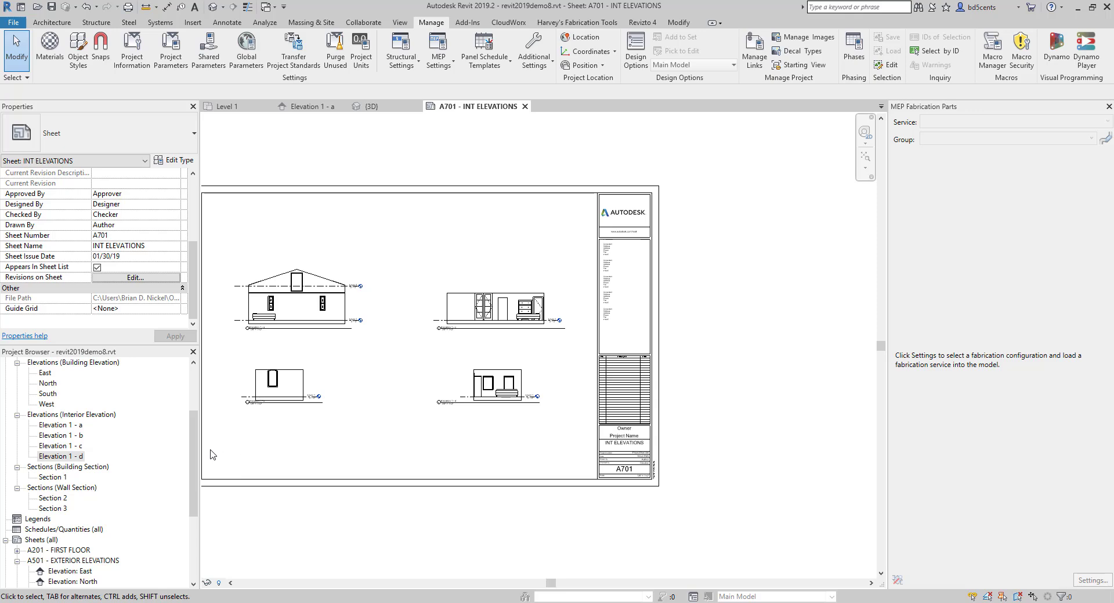
Open the Level 1 floor plan at the bedroom's A701 elevation marker.
scroll(43, 391, "up", 3)
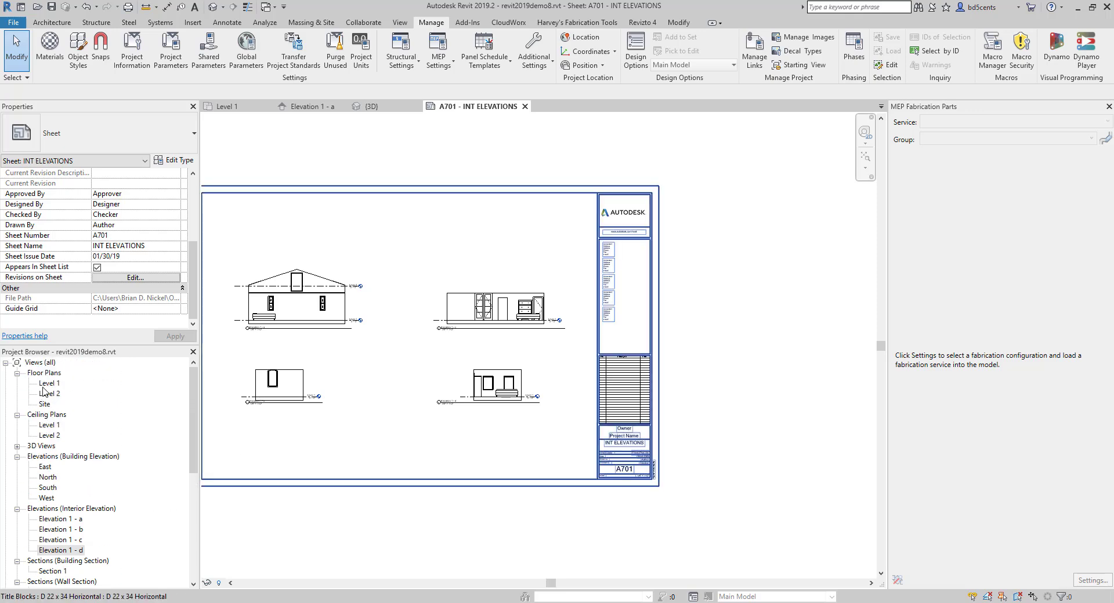
double_click(57, 384)
scroll(375, 355, "down", 1)
scroll(399, 382, "up", 1)
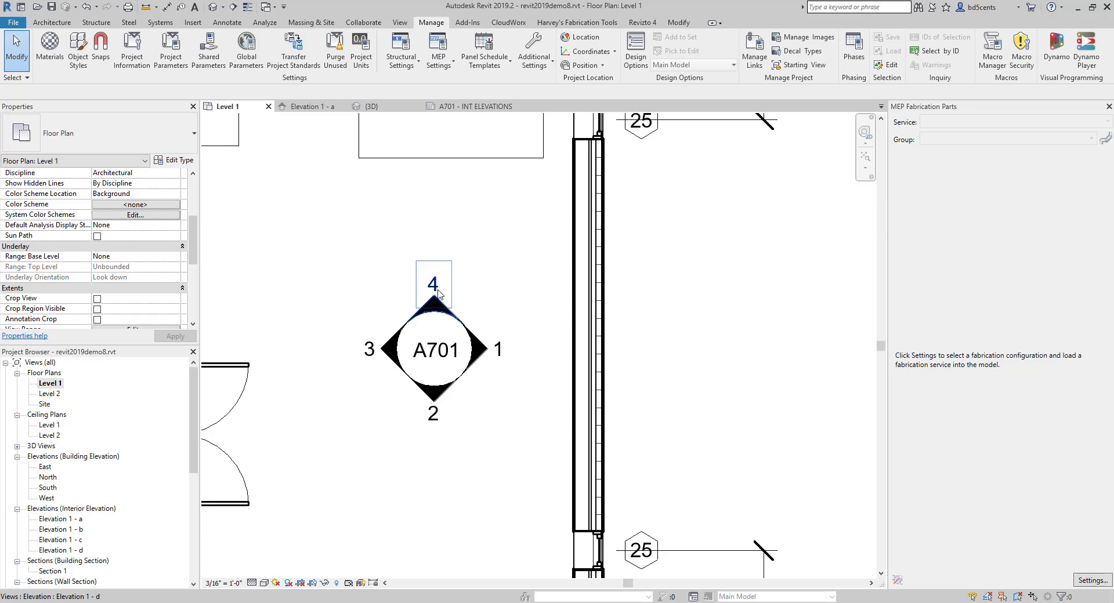
Delete elevation arrow 2 from the A701 marker together with its view, Elevation 1 - b.
left_click(433, 391)
key("Delete")
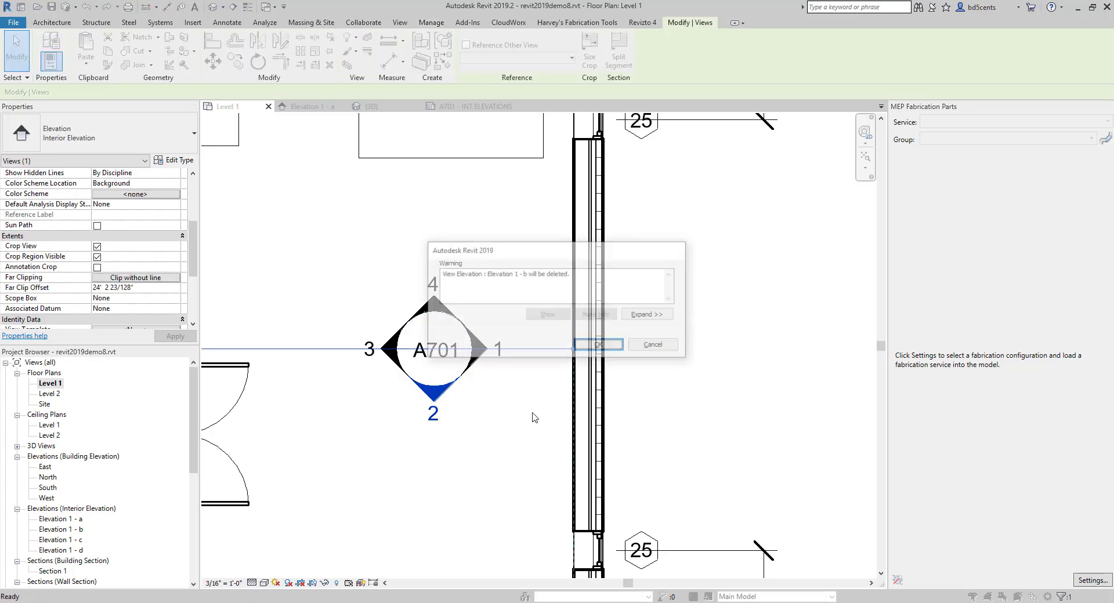
left_click(599, 345)
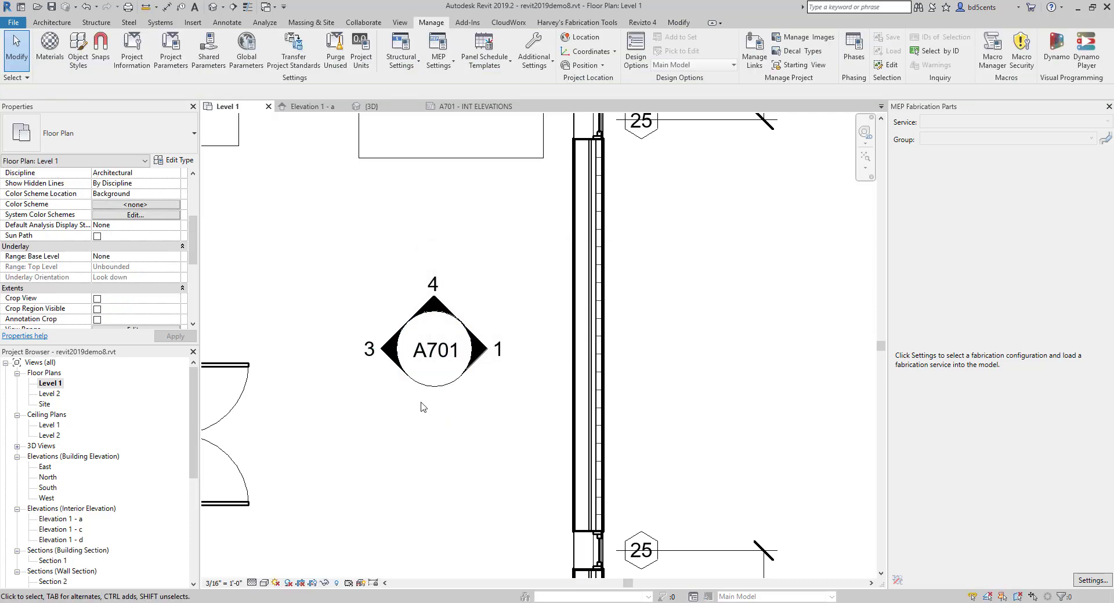
Turn the A701 marker's lower elevation arrow back on, and undo the changes back to the original Elevation 1 - b view.
left_click(443, 390)
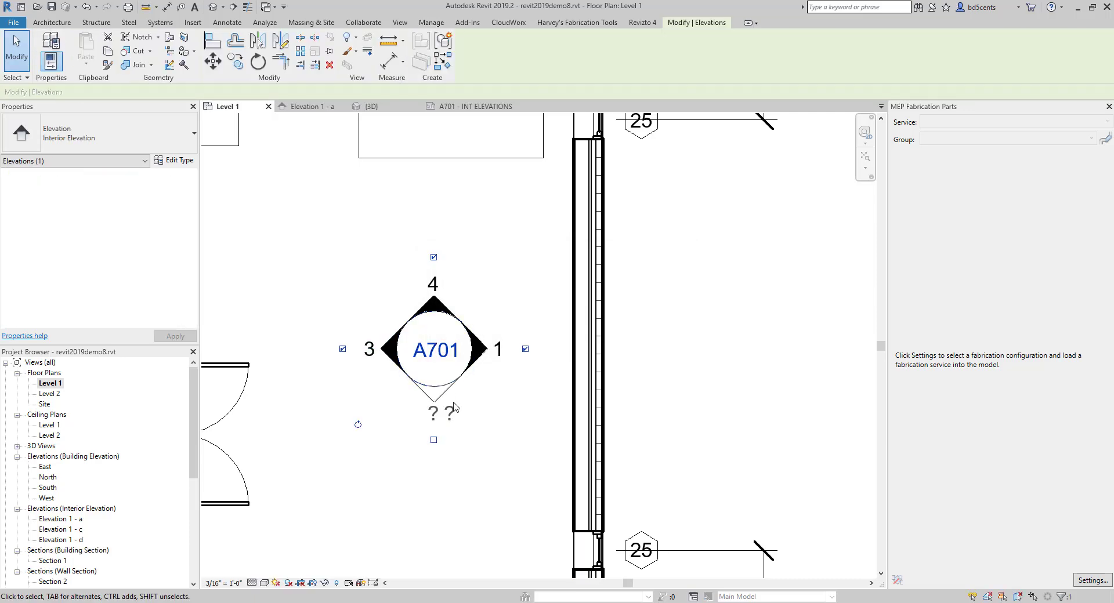
left_click(443, 446)
left_click(443, 414)
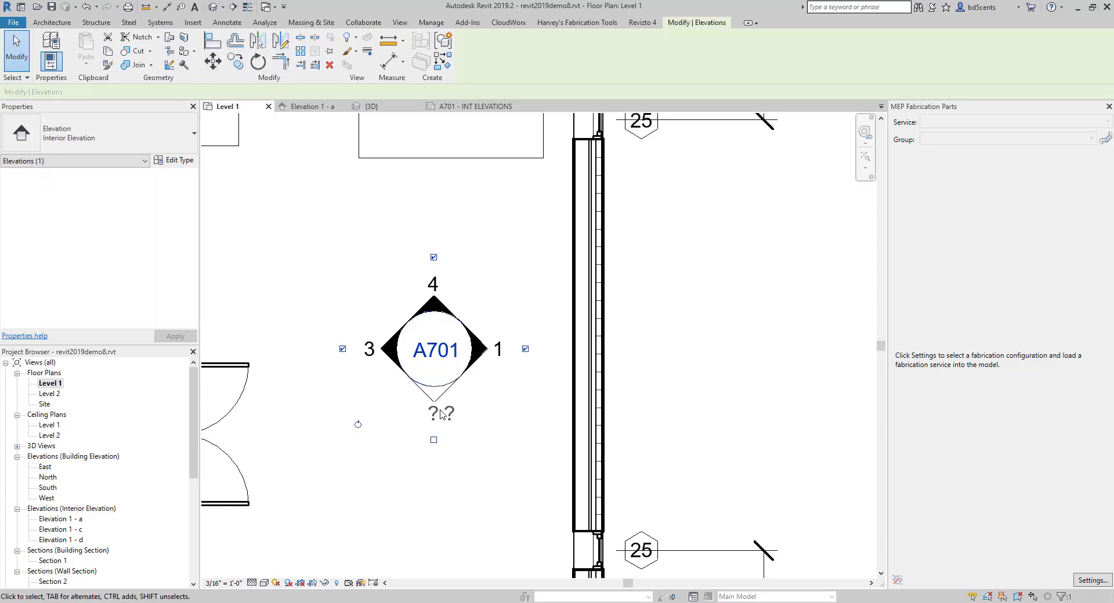
left_click(434, 440)
key("Escape")
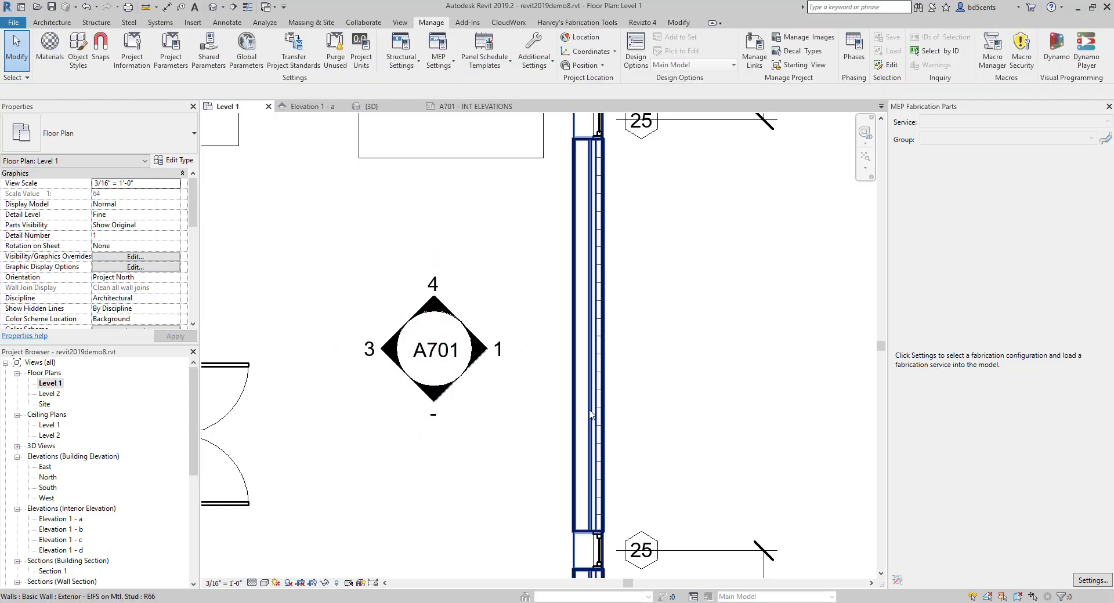
key("ctrl+z")
Select the A701 marker's arrows one after another to examine which elevation view each one defines.
left_click(434, 394)
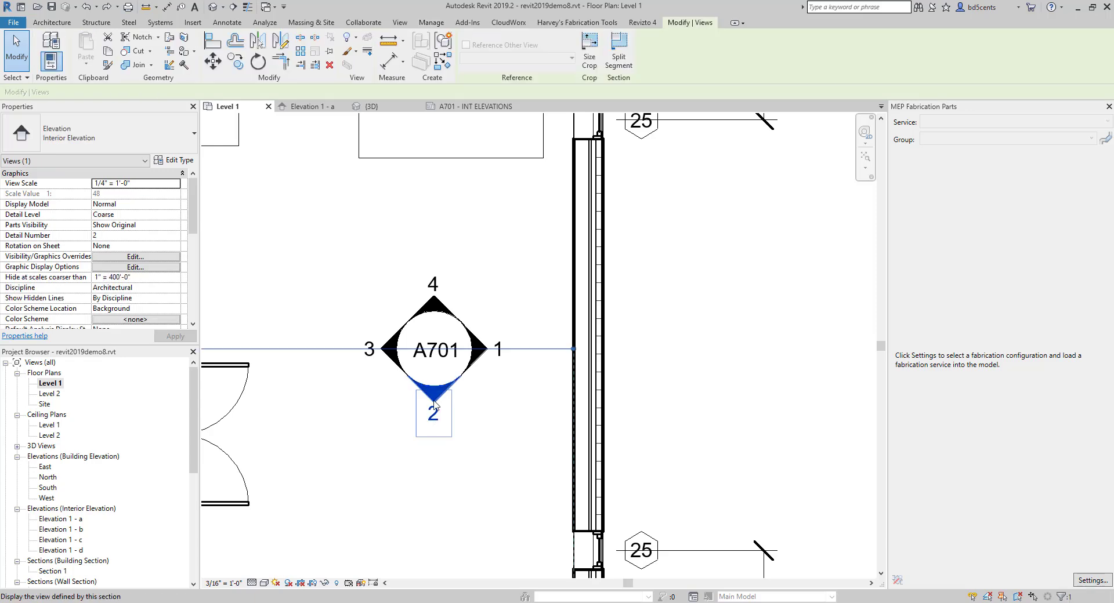
left_click(422, 401)
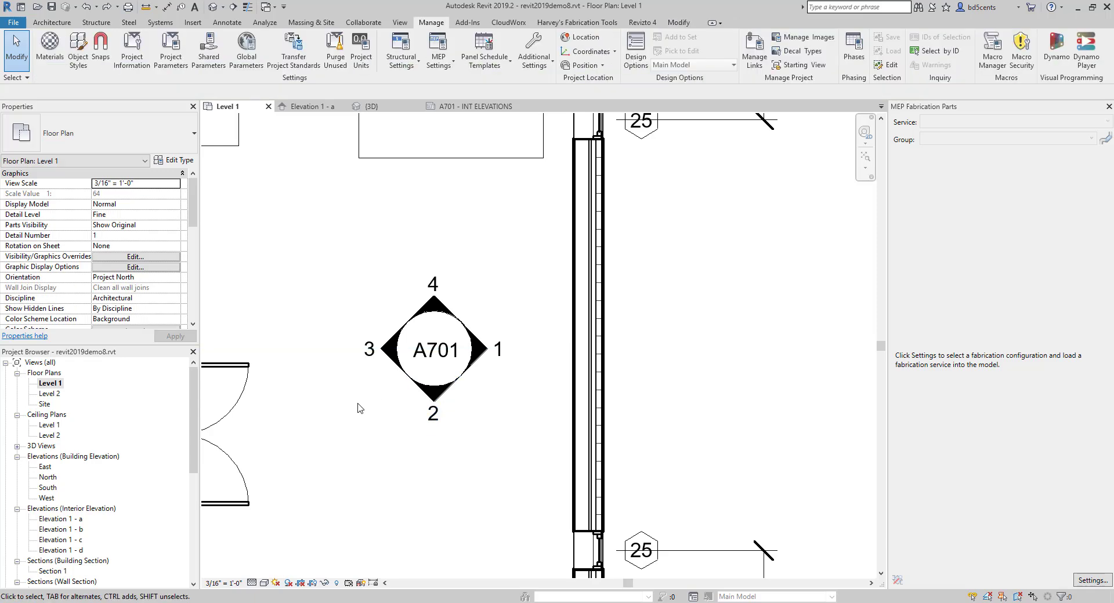
left_click(434, 403)
left_click(390, 356)
left_click(435, 307)
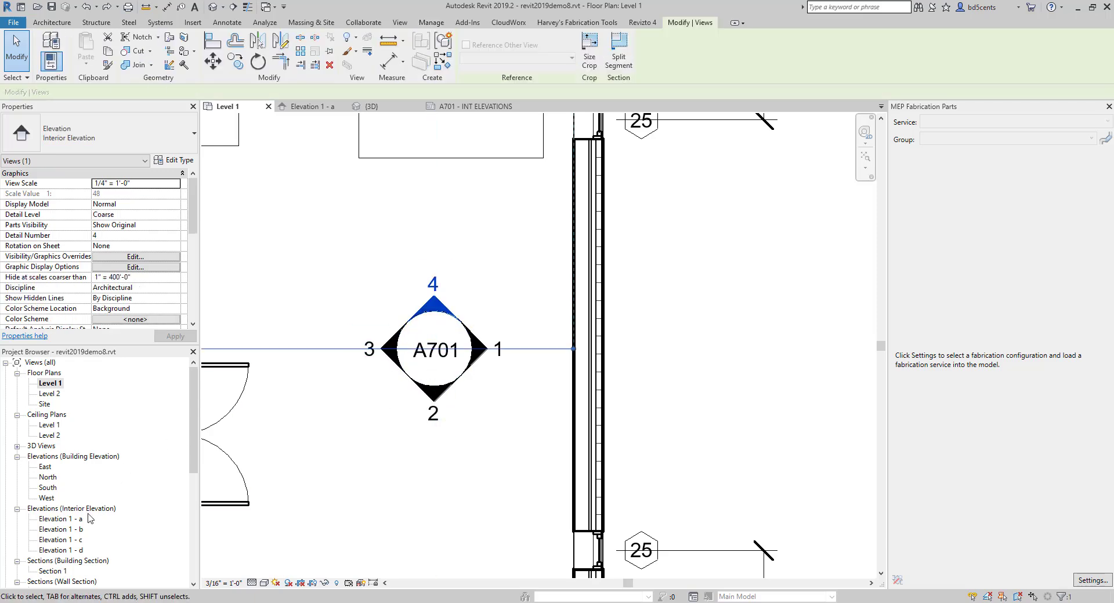
Delete the Elevation 1 - b view from the interior elevations list and undo the deletion.
left_click(71, 520)
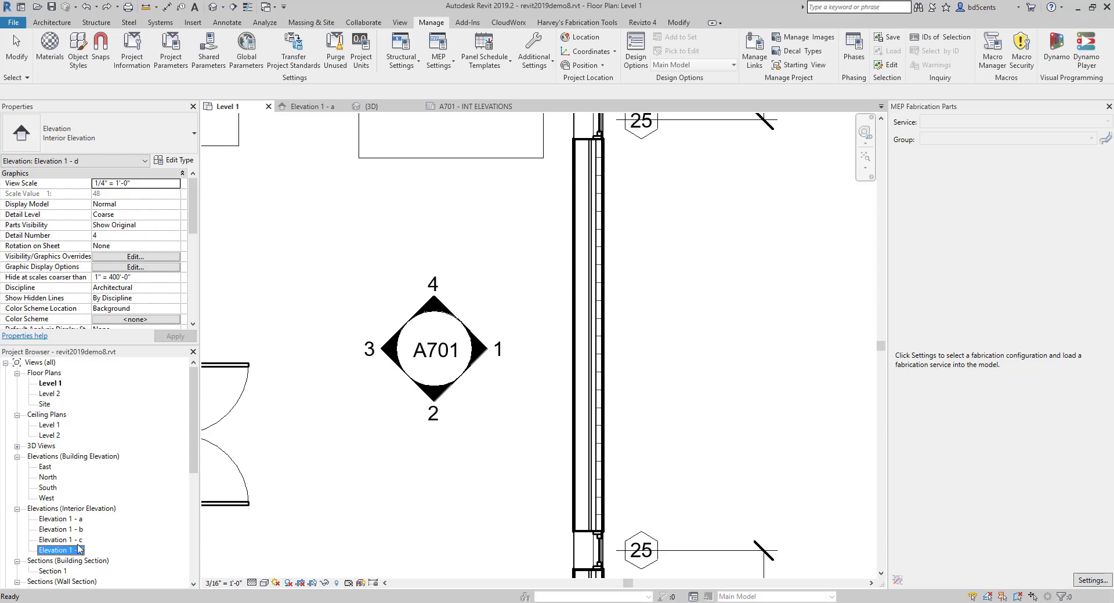
key("Delete")
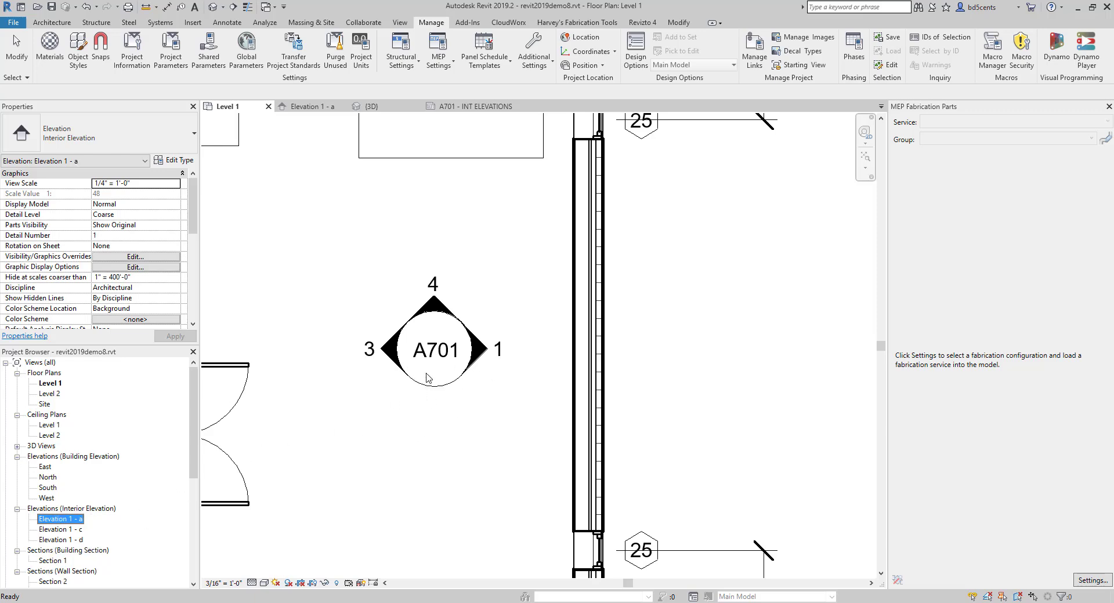
key("ctrl+z")
Load the TV Stand family from the US Imperial library's Furniture folder.
scroll(365, 446, "down", 2)
middle_click_drag(378, 470, 371, 473)
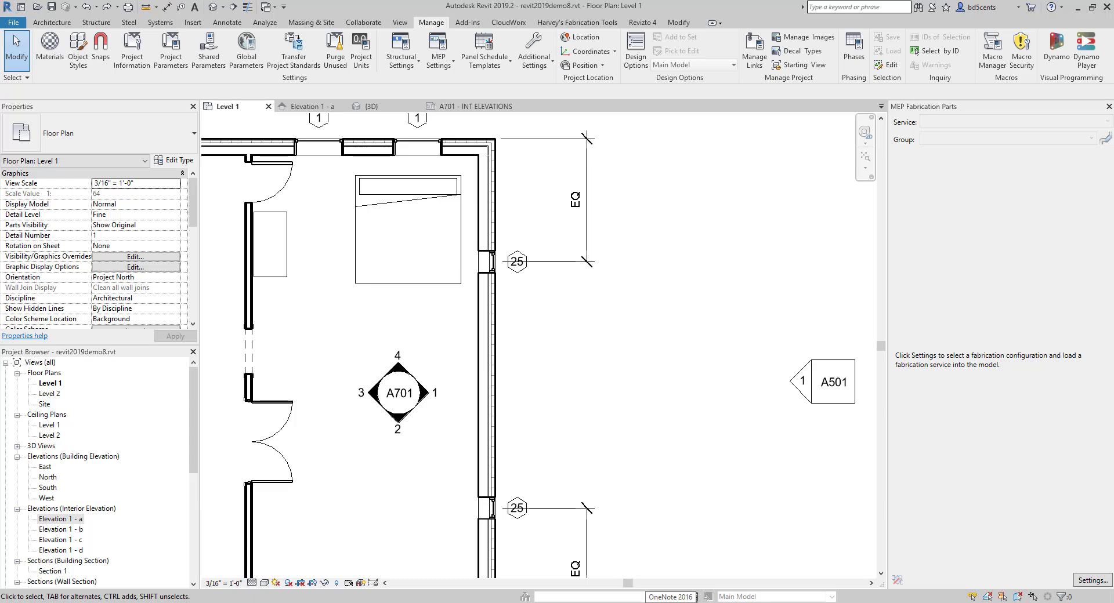
scroll(459, 473, "down", 1)
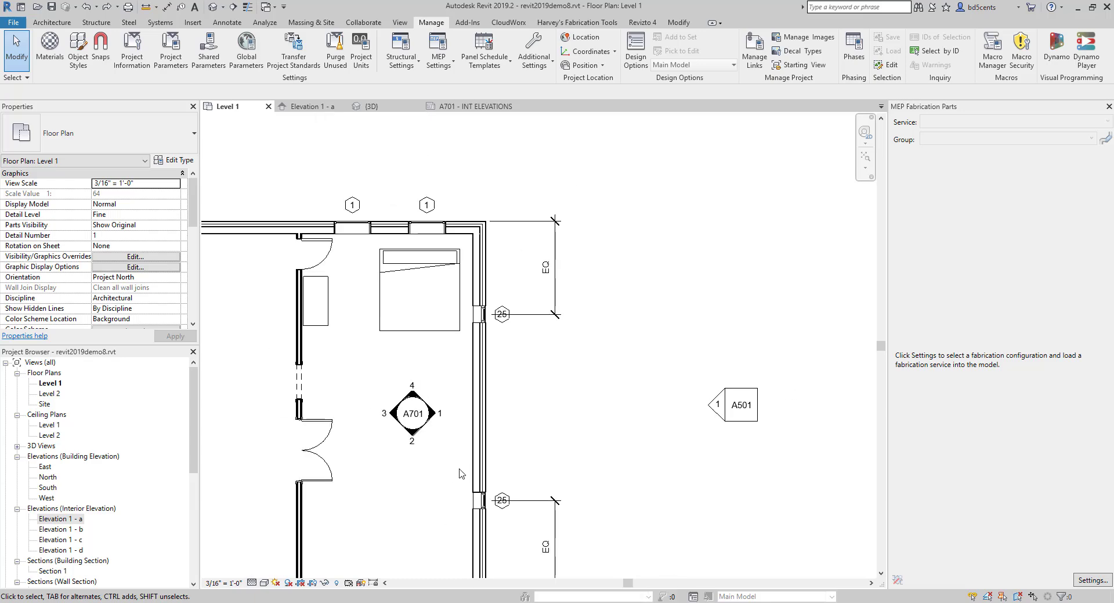
middle_click_drag(462, 475, 435, 364)
scroll(414, 351, "up", 1)
scroll(255, 153, "down", 1)
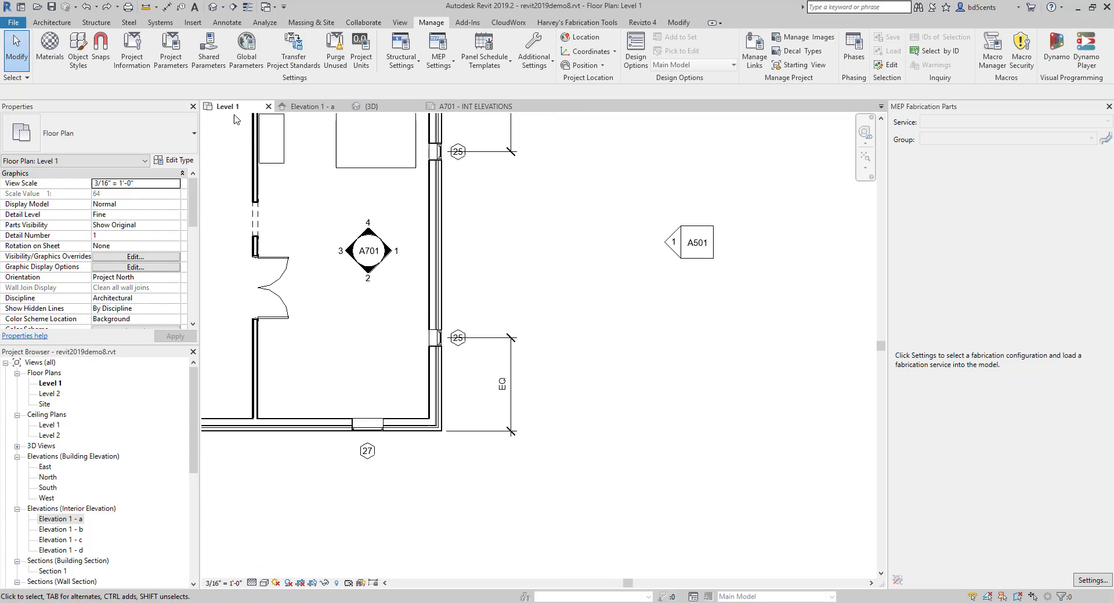
left_click(195, 22)
left_click(456, 49)
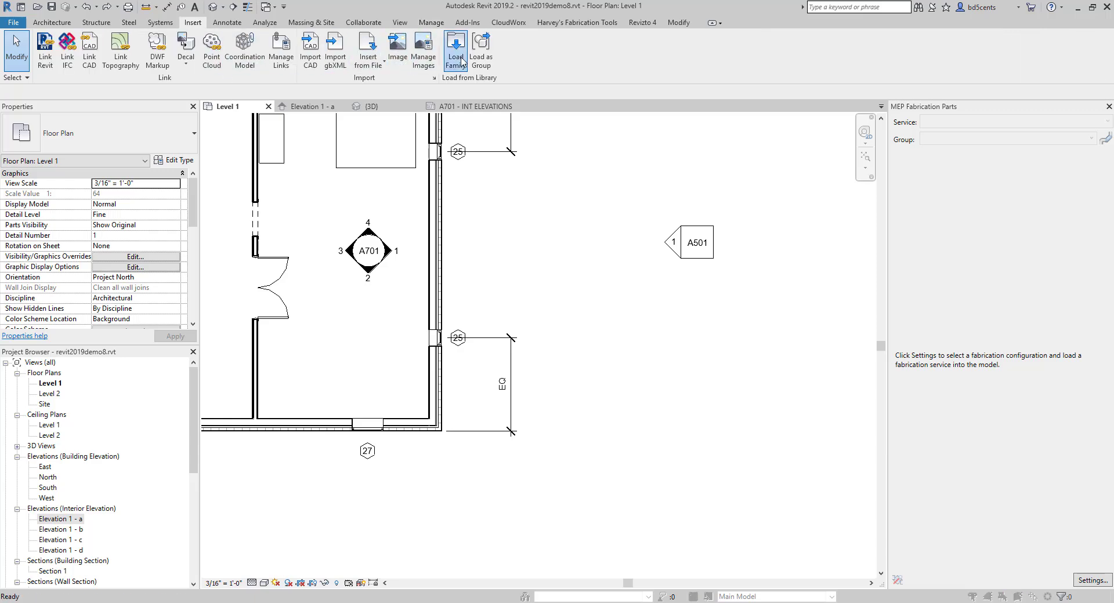
scroll(459, 359, "down", 3)
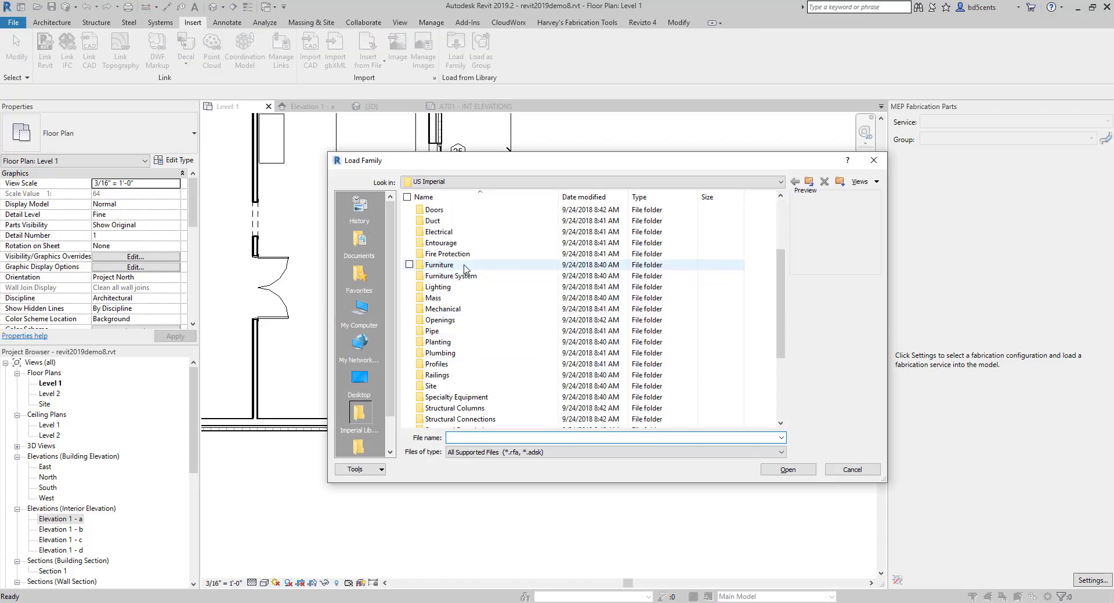
double_click(446, 267)
left_click(458, 265)
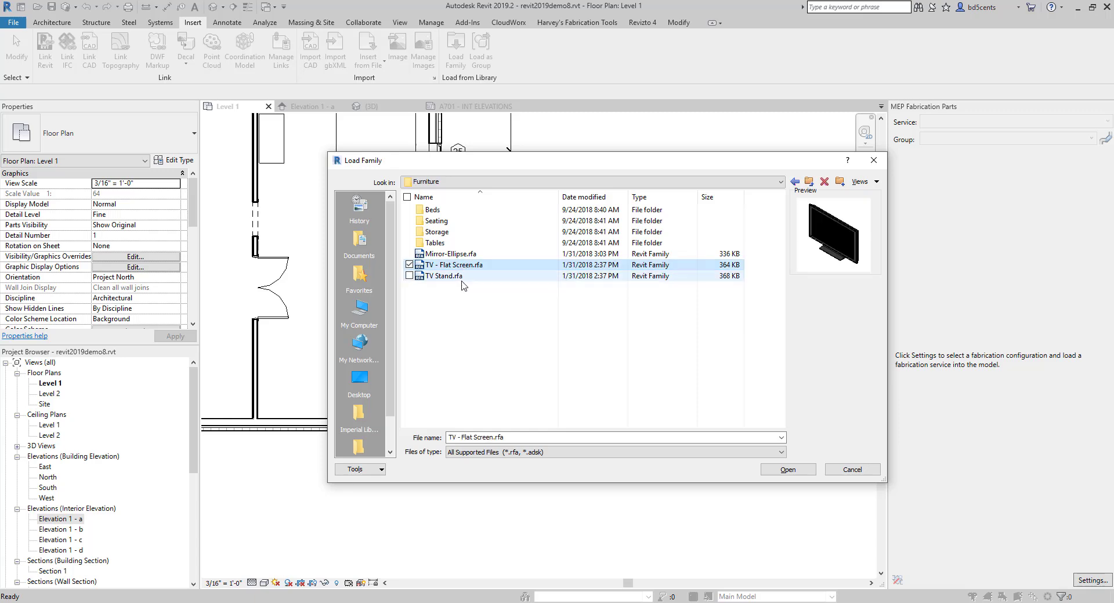
left_click(471, 276)
left_click(788, 470)
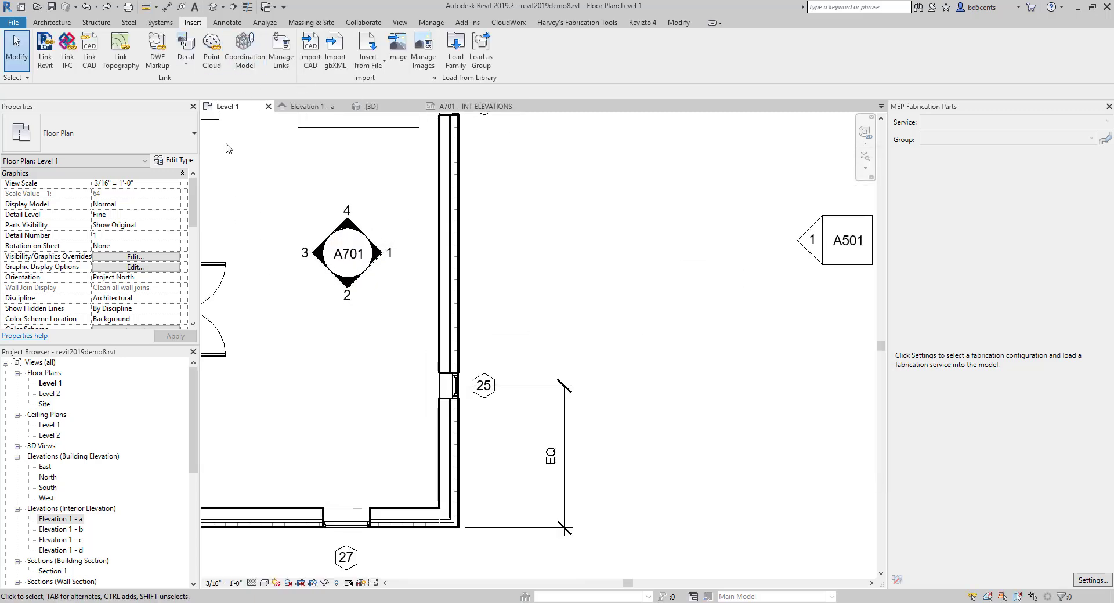
Place a 48" x 72" x 24" Dresser, rotated parallel to the bedroom's exterior wall, beside the A701 marker.
key("m")
scroll(381, 252, "up", 2)
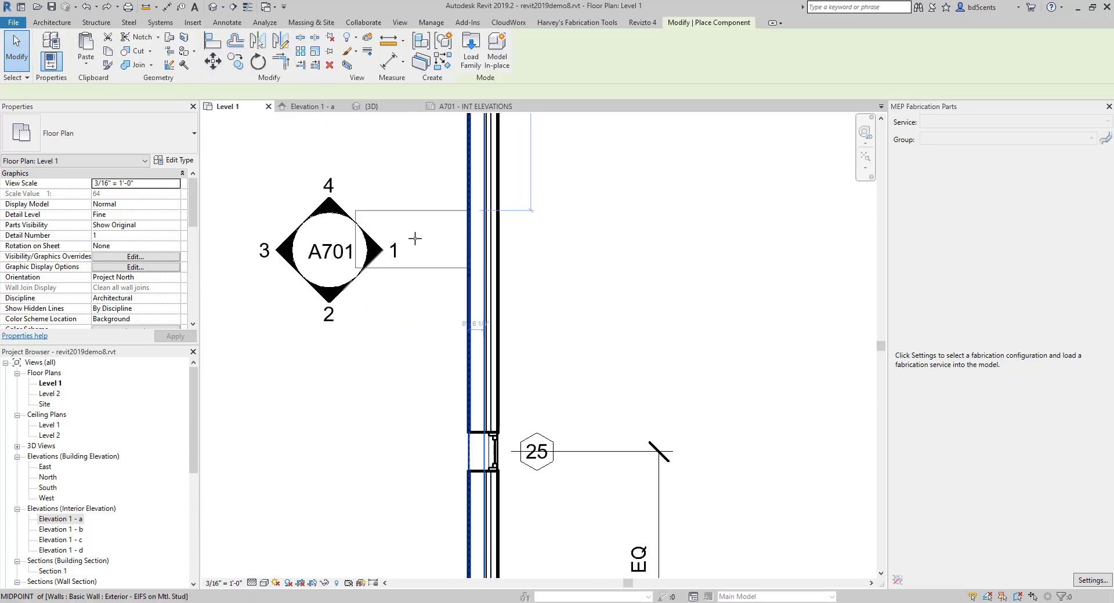
scroll(407, 244, "down", 3)
key("space")
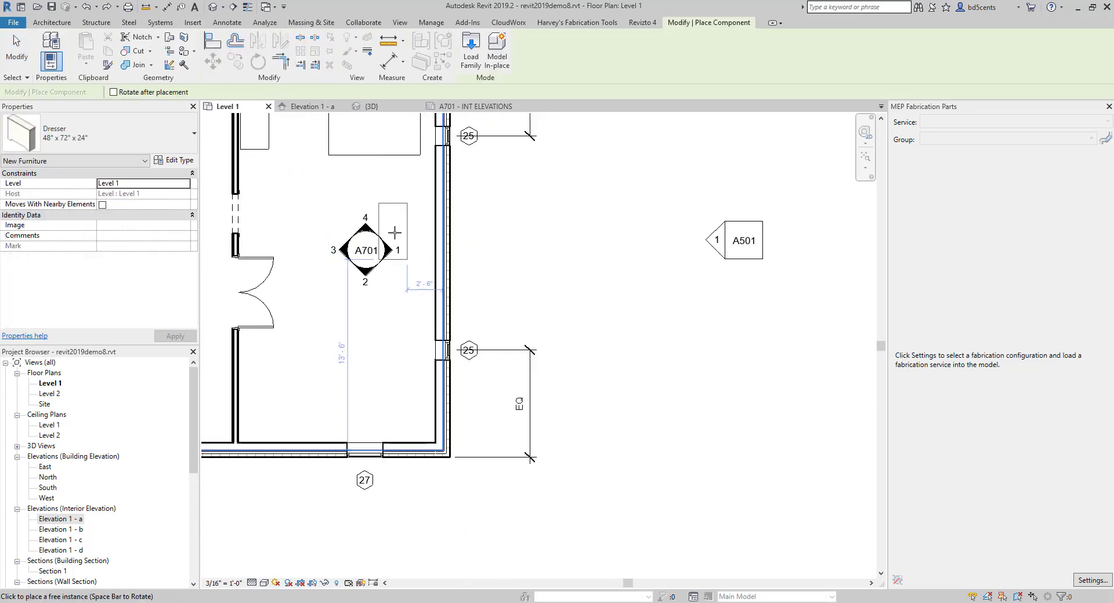
scroll(416, 253, "up", 2)
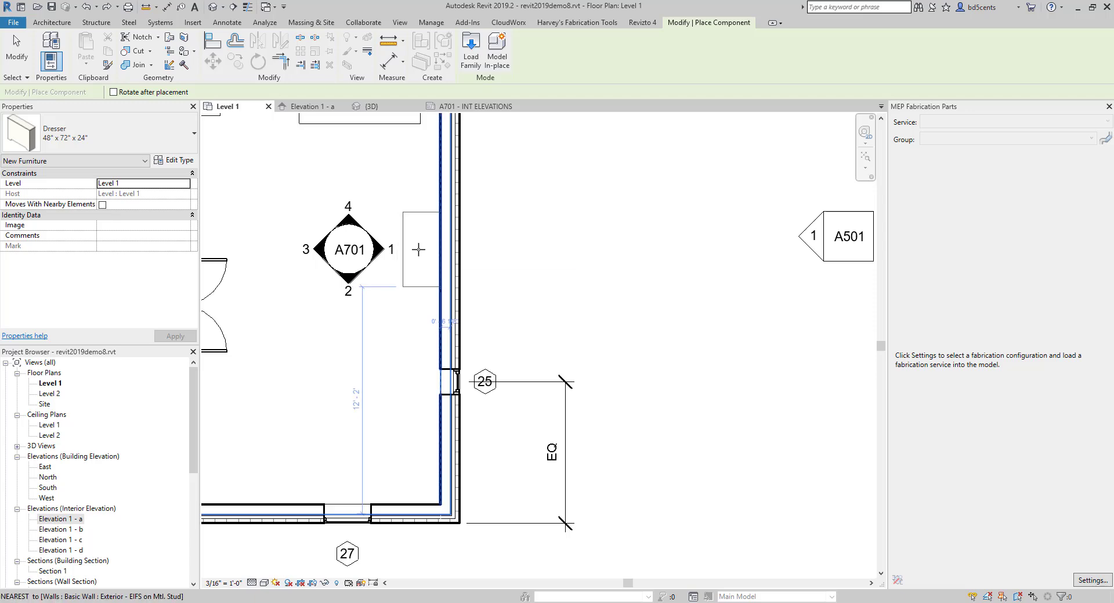
left_click(418, 249)
key("Escape")
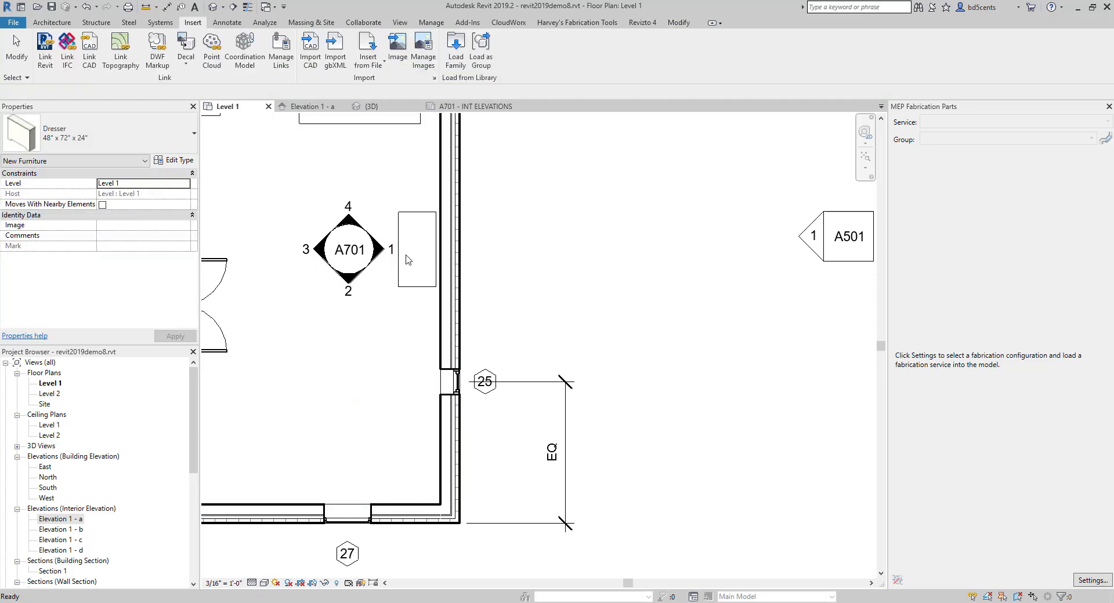
Load the TV - Flat Screen family from the Furniture folder.
left_click(448, 63)
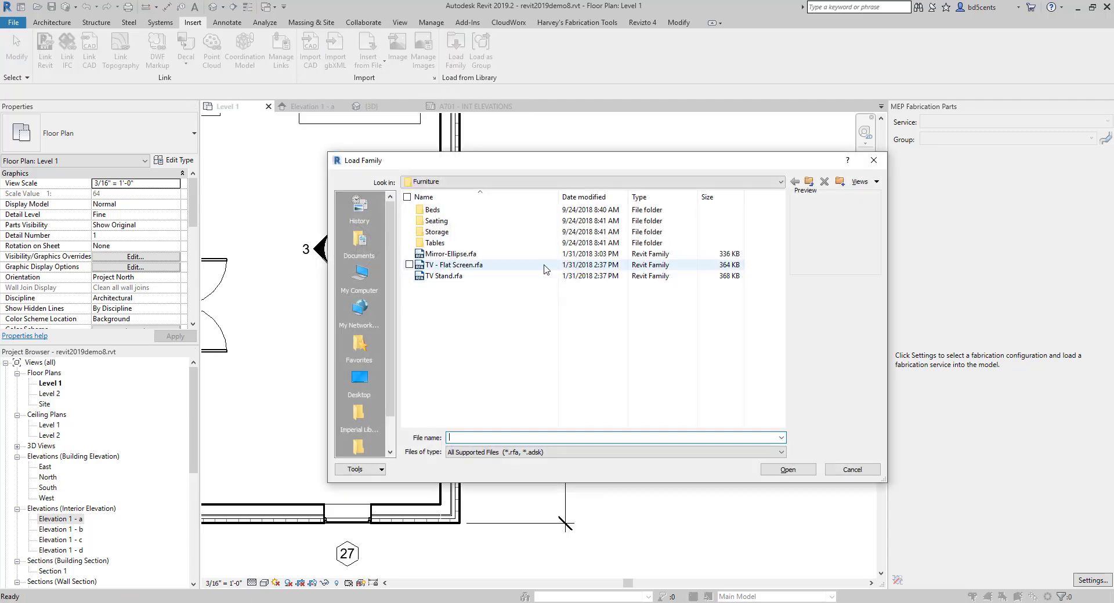
double_click(463, 268)
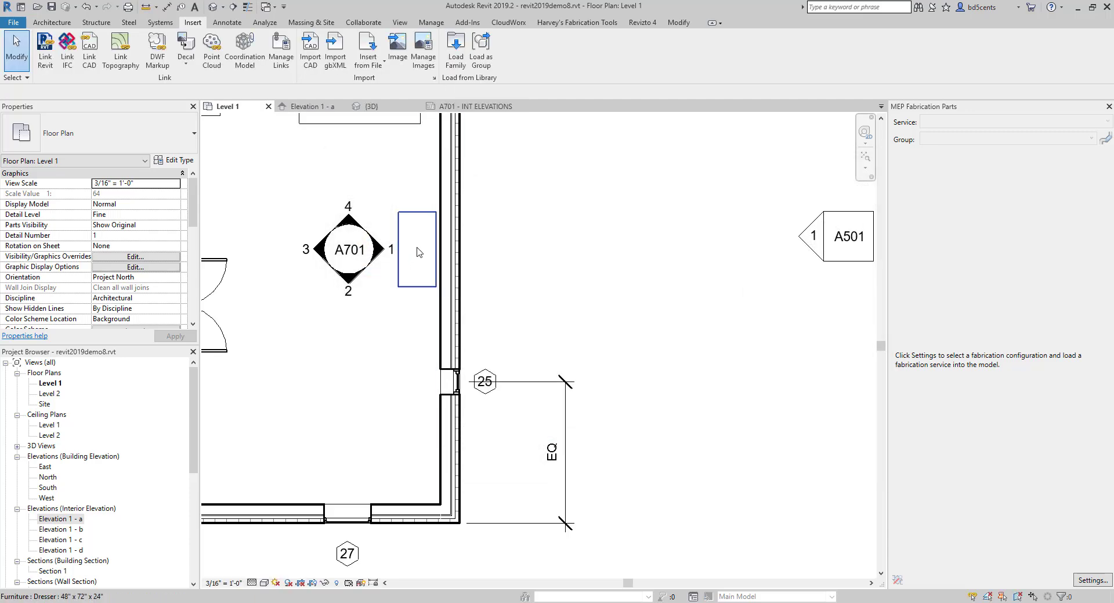
key("m")
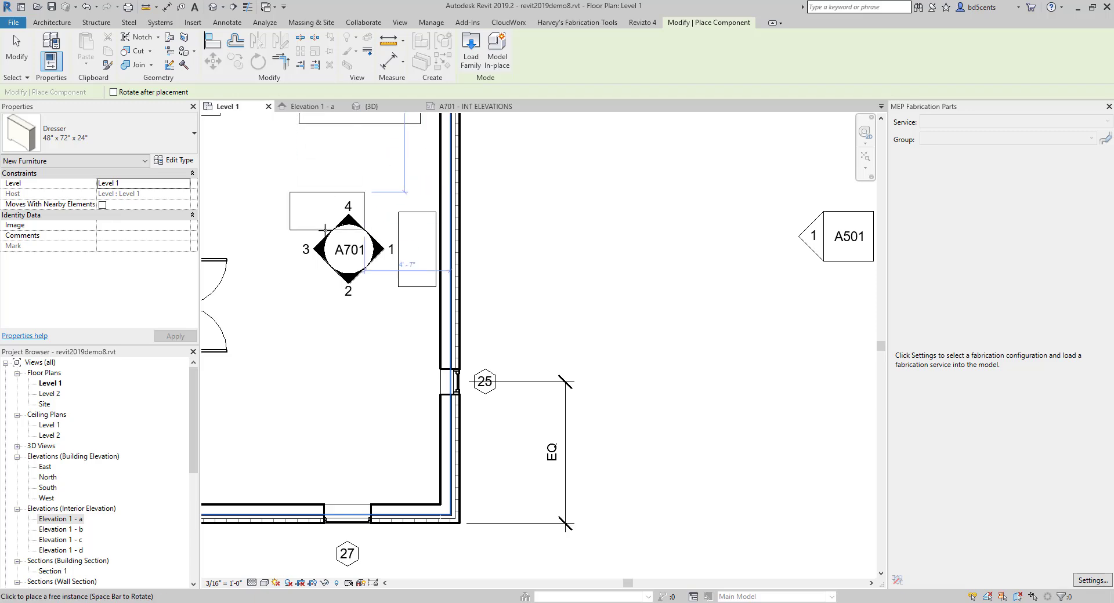
left_click(95, 148)
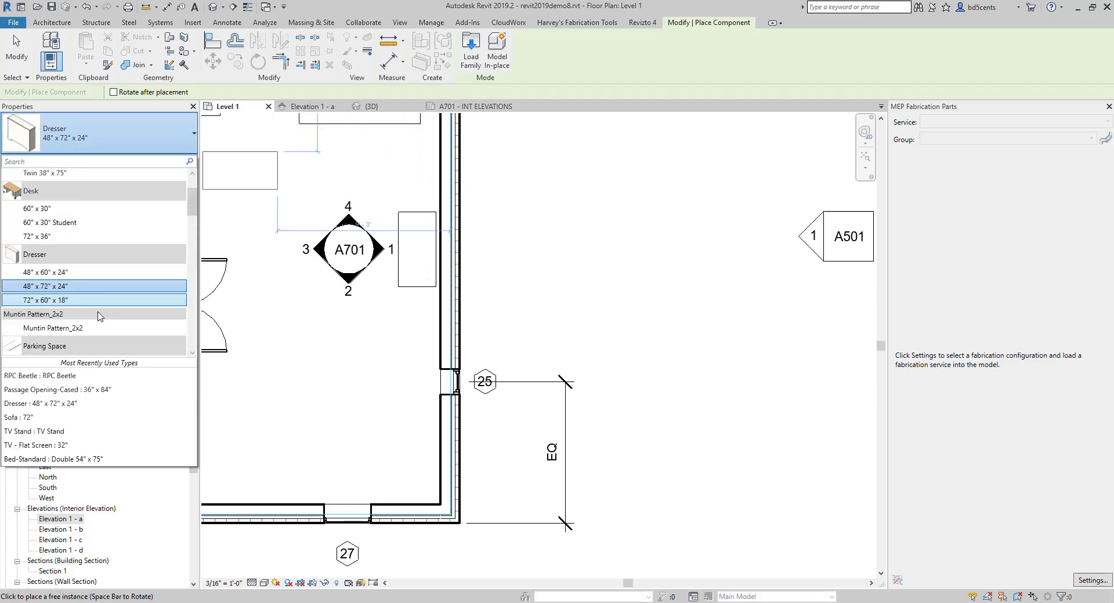
key("Escape")
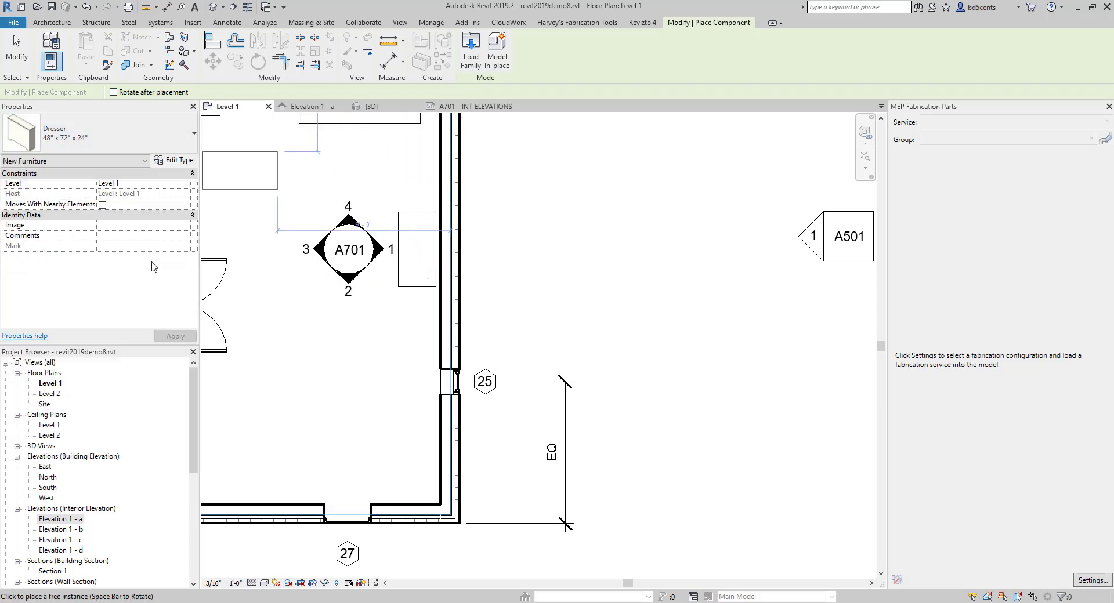
key("Escape")
Delete the dresser between the A701 marker and the exterior wall.
left_click(406, 218)
key("Delete")
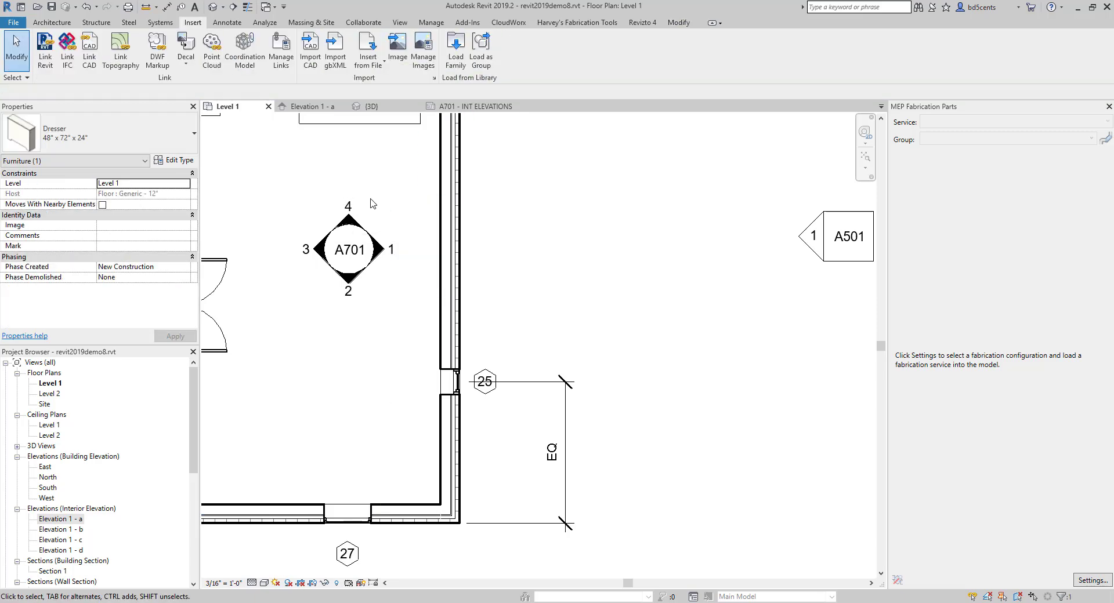
Place a TV Stand component, rotated parallel to the exterior wall, between the A701 marker and the wall on Level 1.
key("c")
key("m")
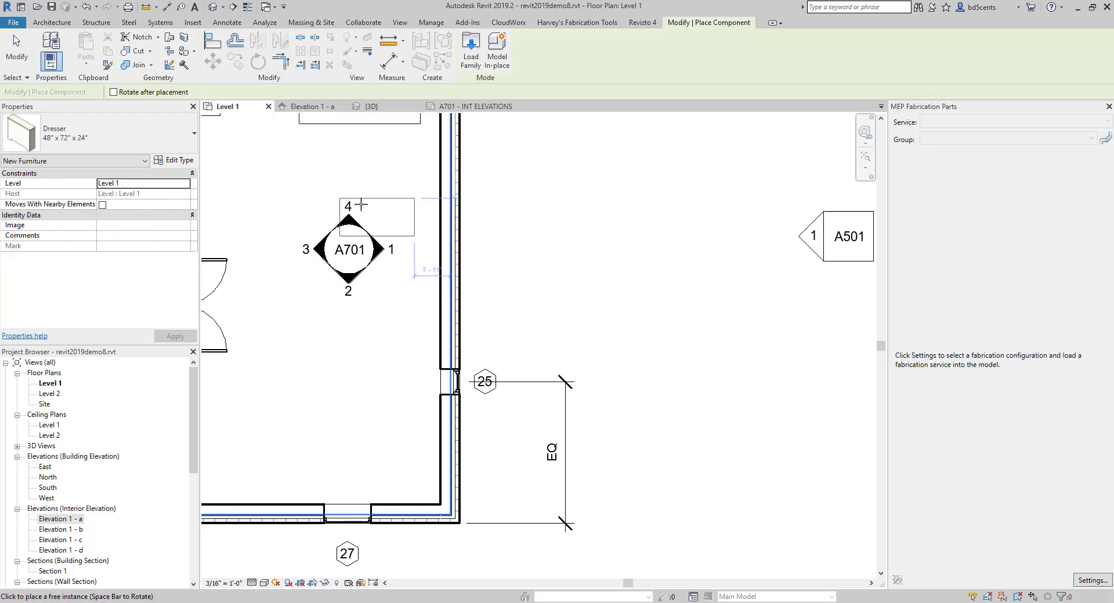
left_click(155, 148)
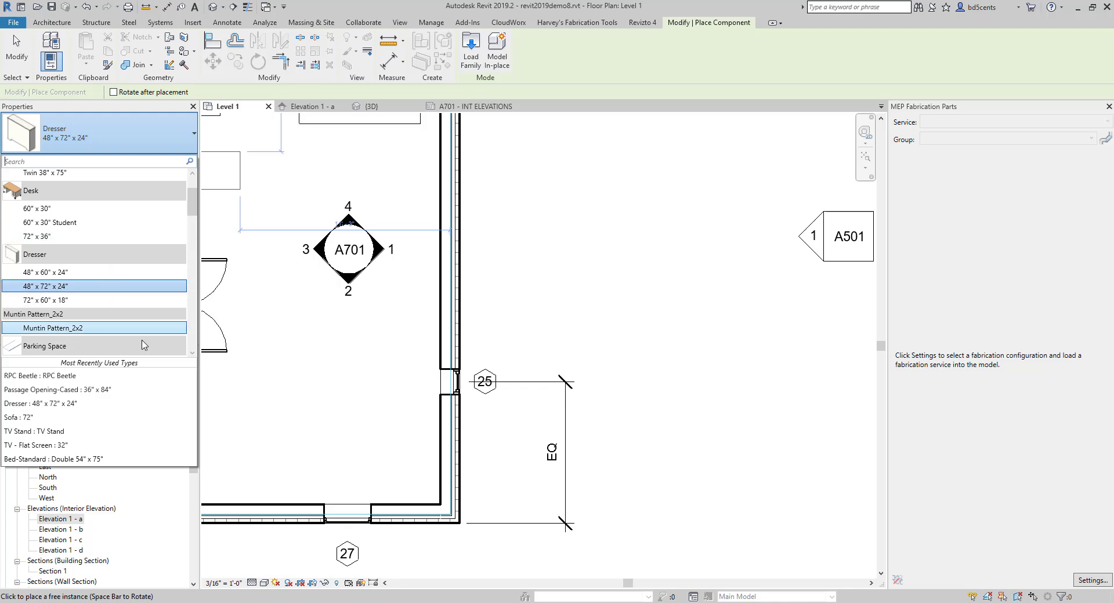
scroll(117, 248, "up", 2)
scroll(117, 248, "down", 15)
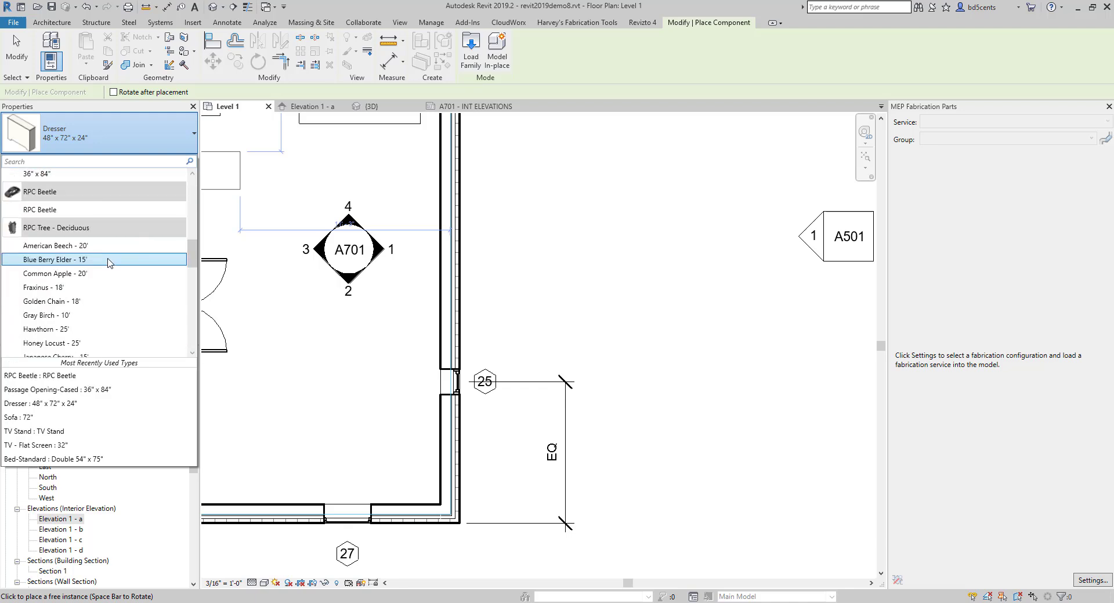
scroll(110, 276, "down", 3)
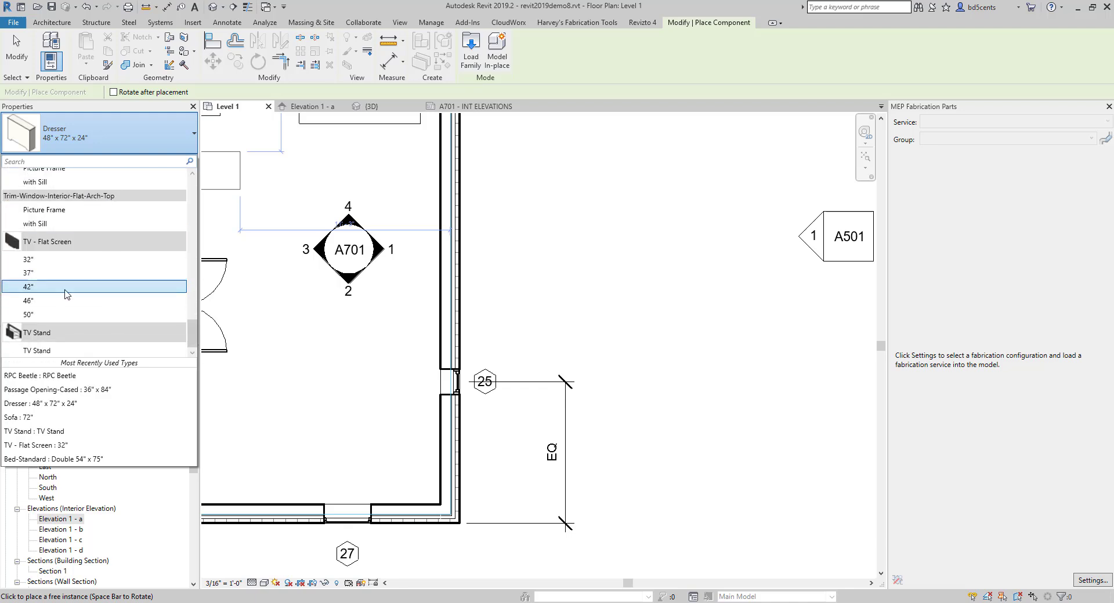
left_click(46, 350)
scroll(457, 205, "up", 4)
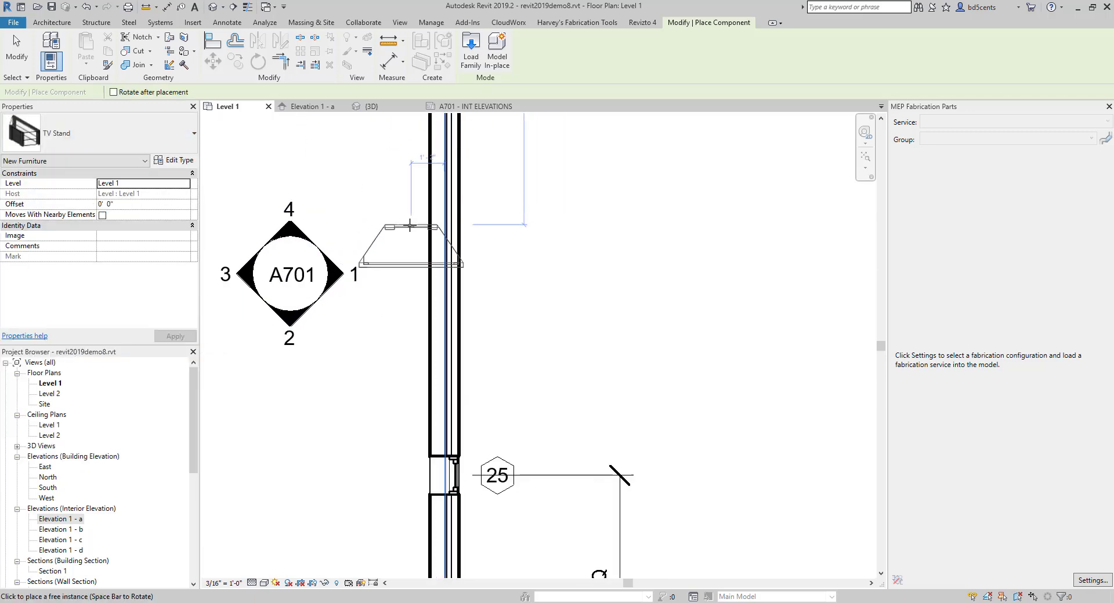
scroll(375, 246, "down", 2)
key("space")
scroll(374, 246, "up", 1)
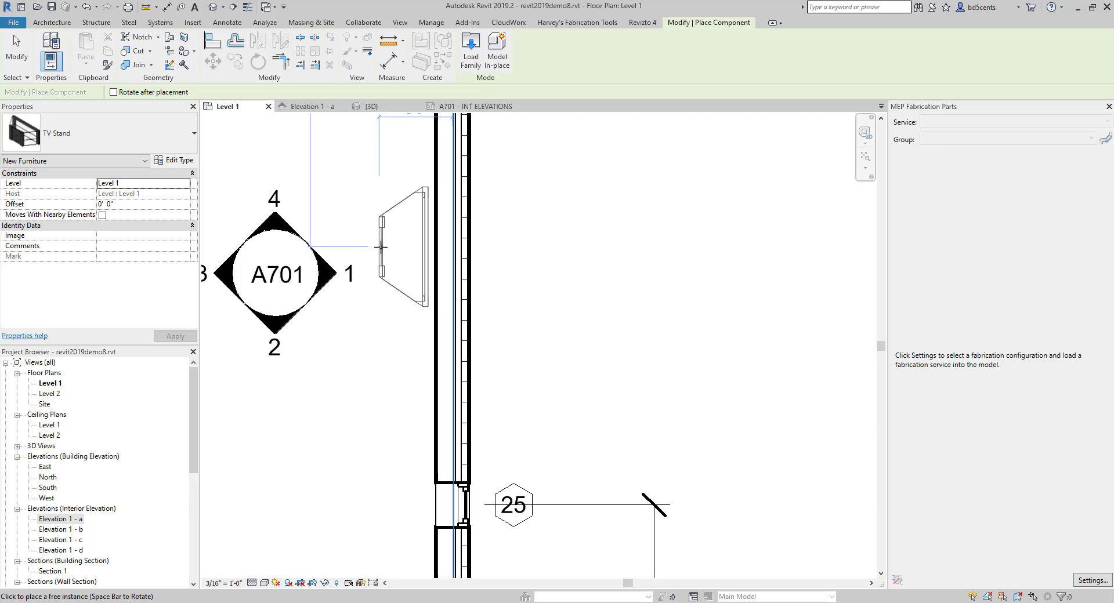
left_click(383, 250)
key("Escape")
key("Escape")
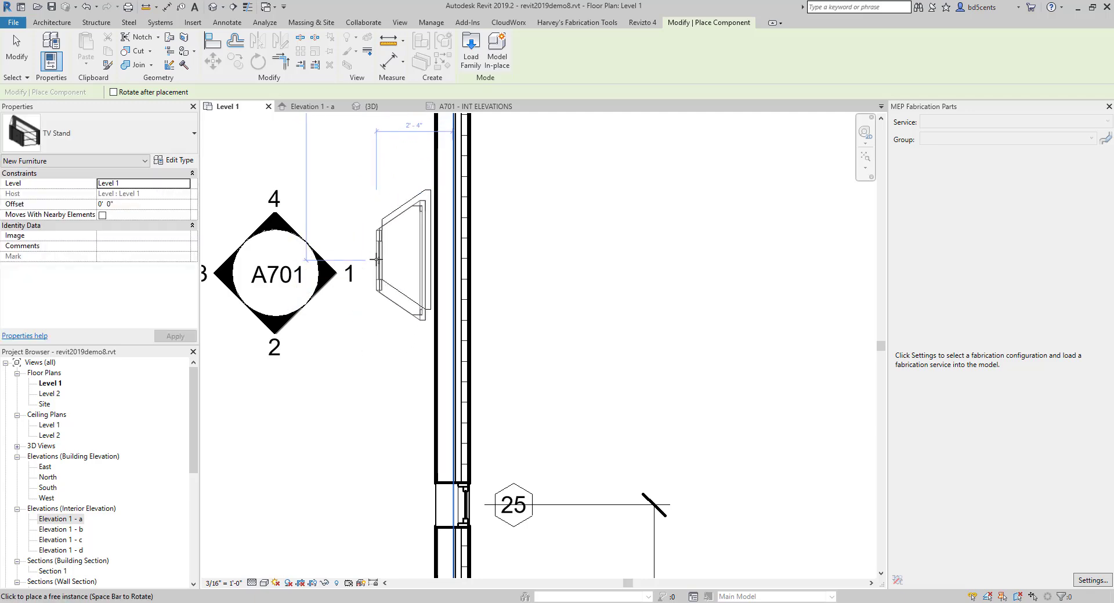
left_click(384, 261)
Open interior elevation 1 - a from the A701 marker and examine the TV stand against the wall.
scroll(376, 256, "down", 3)
double_click(357, 262)
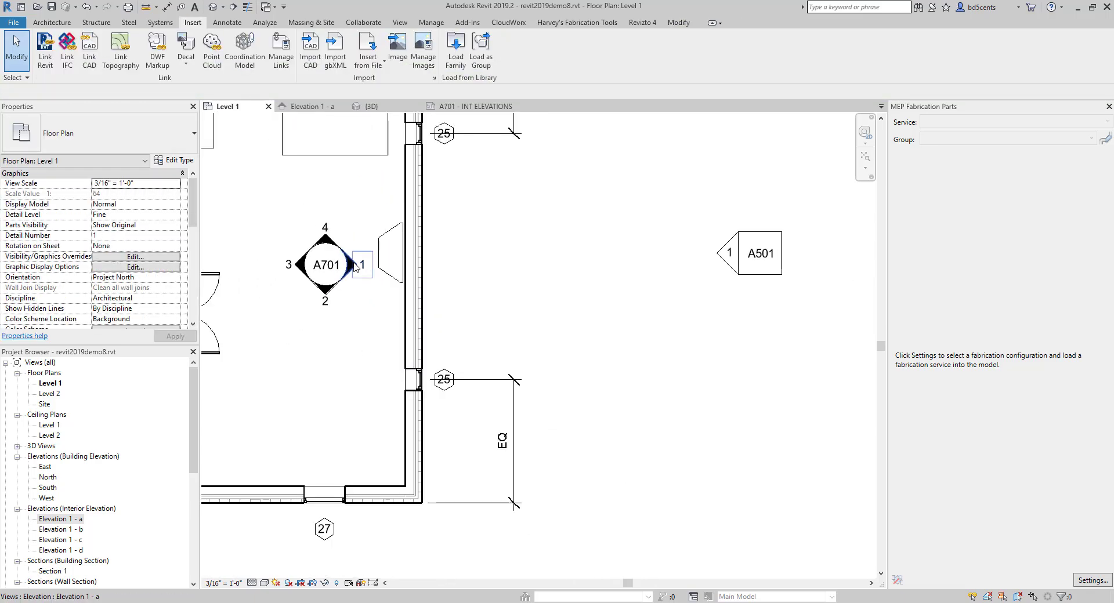
scroll(525, 374, "up", 2)
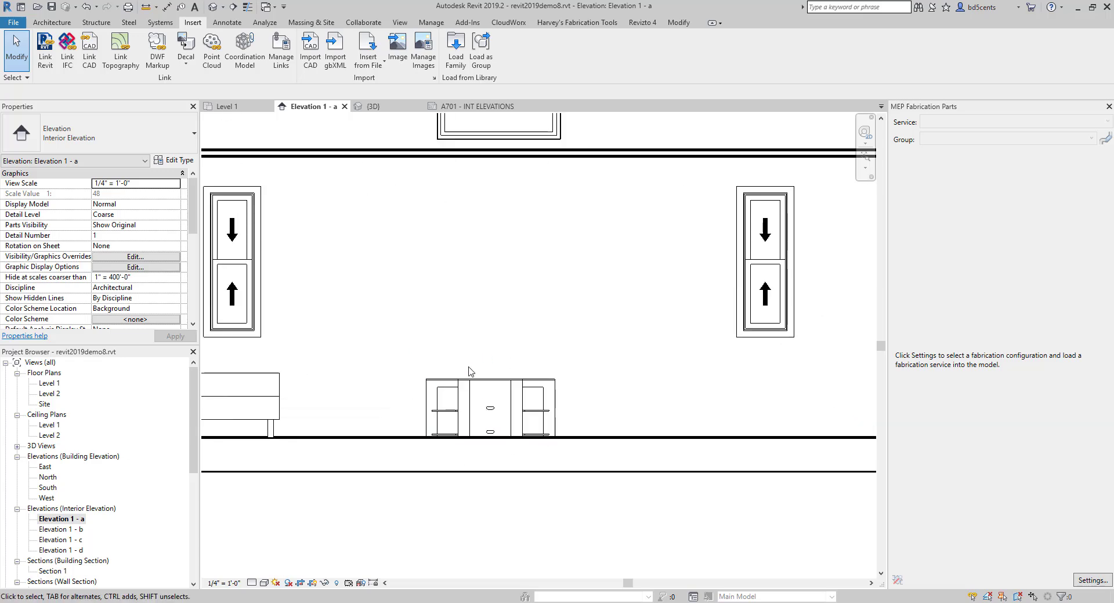
scroll(526, 374, "down", 3)
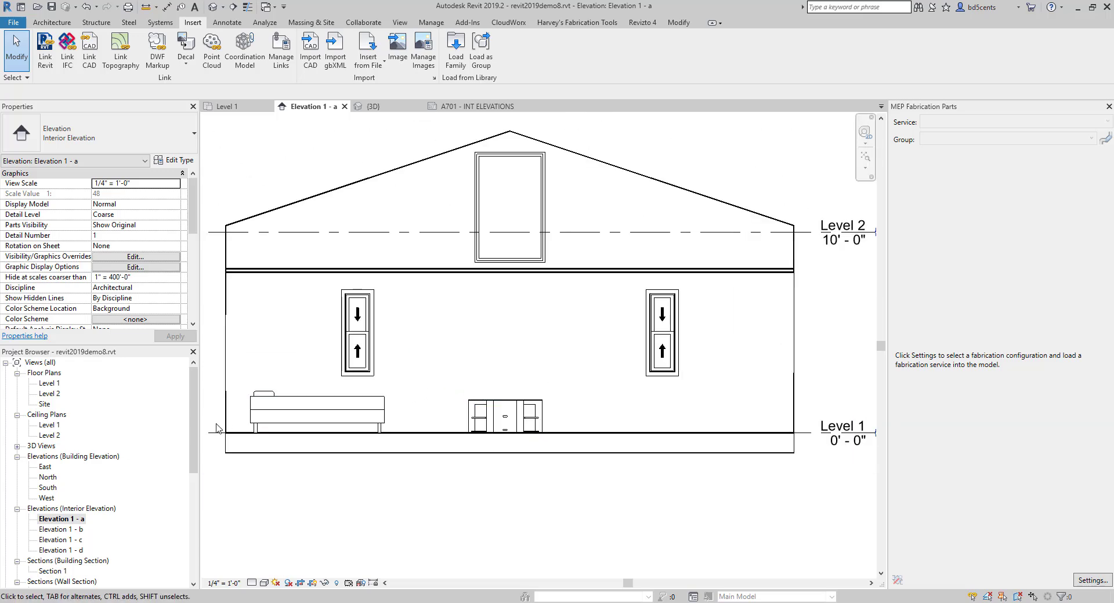
Place a 50" TV - Flat Screen on the Level 1 plan over the TV stand, rotated parallel to the exterior wall.
double_click(49, 383)
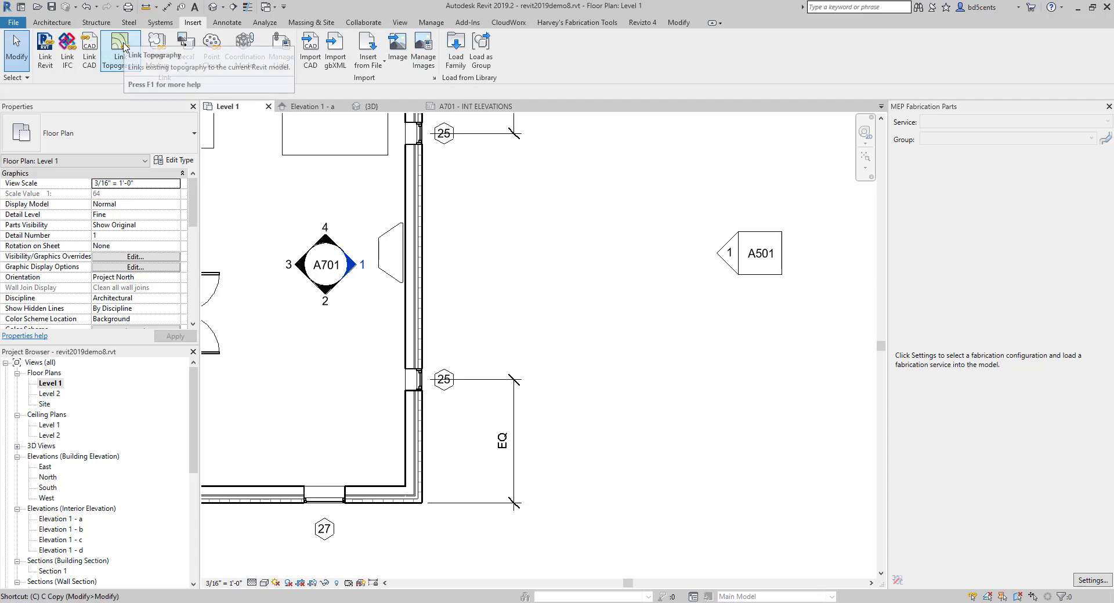
key("c")
key("m")
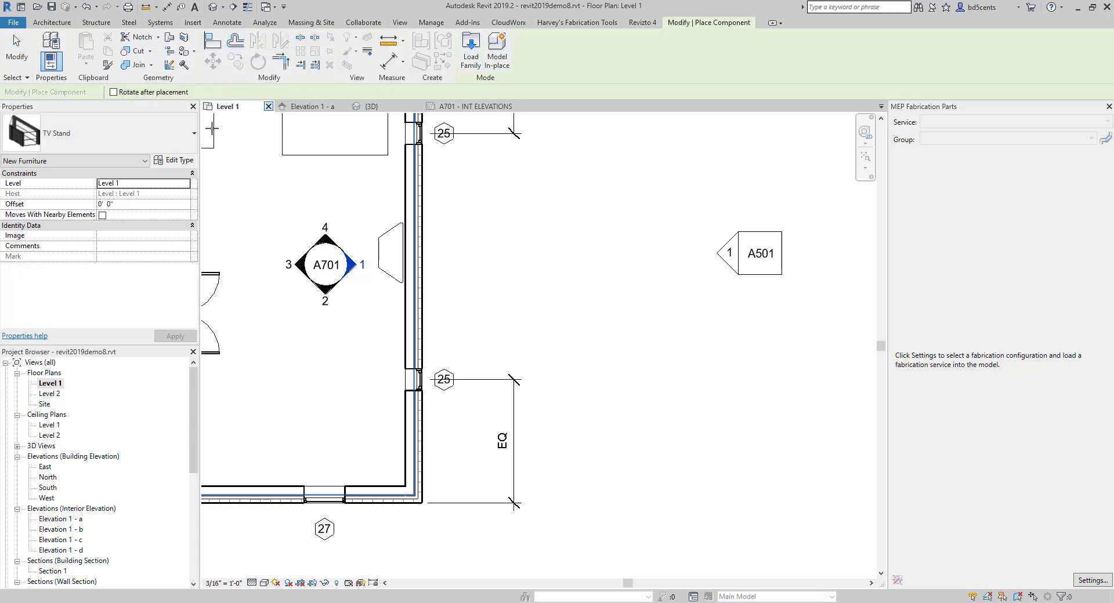
left_click(140, 136)
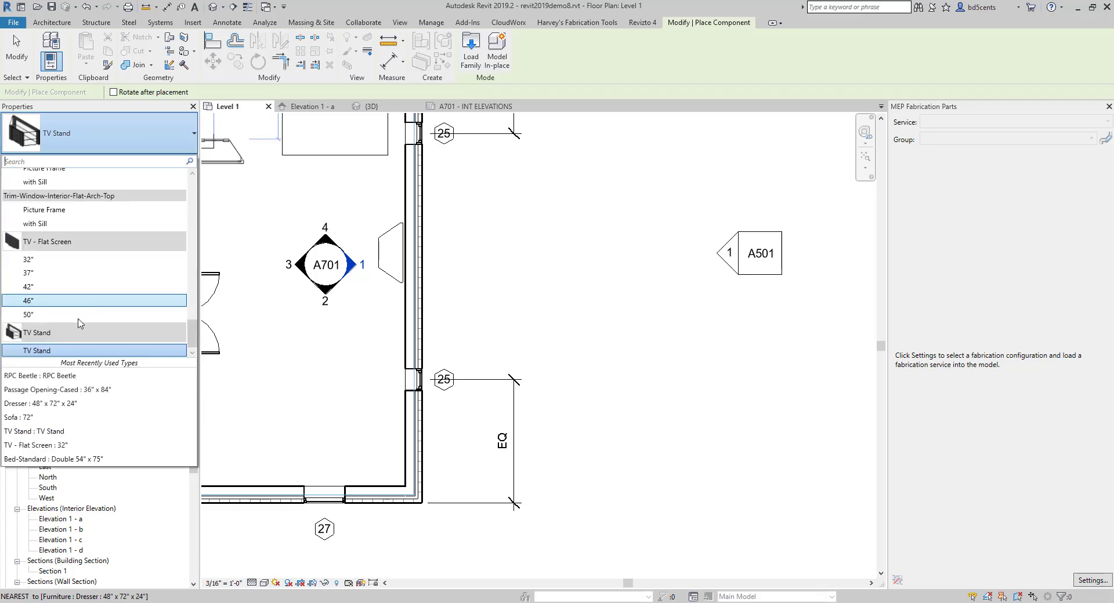
left_click(93, 315)
scroll(398, 249, "up", 5)
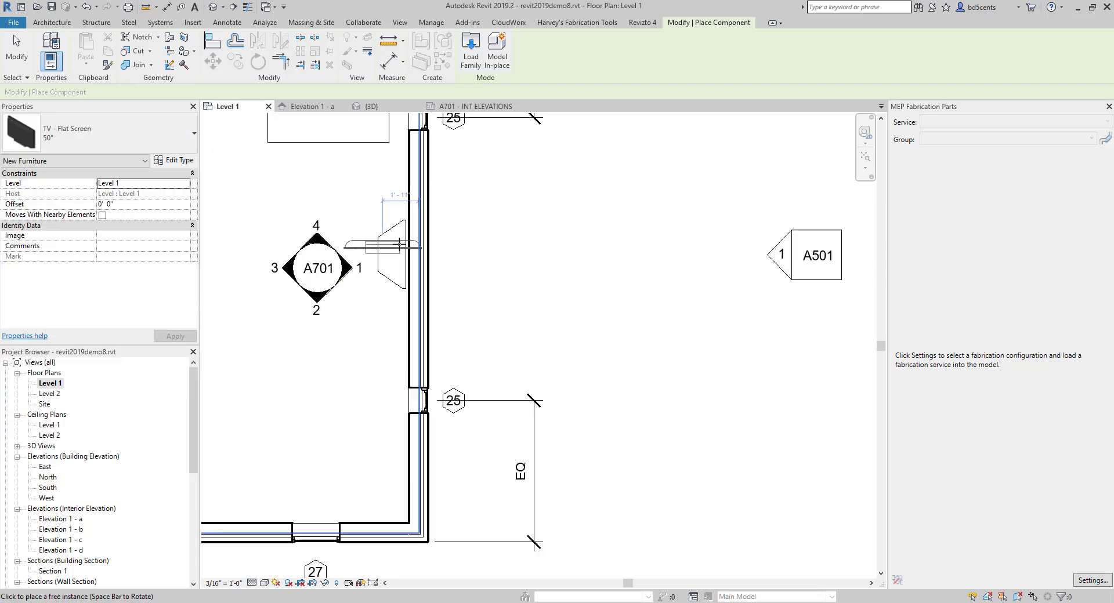
key("space")
left_click(401, 265)
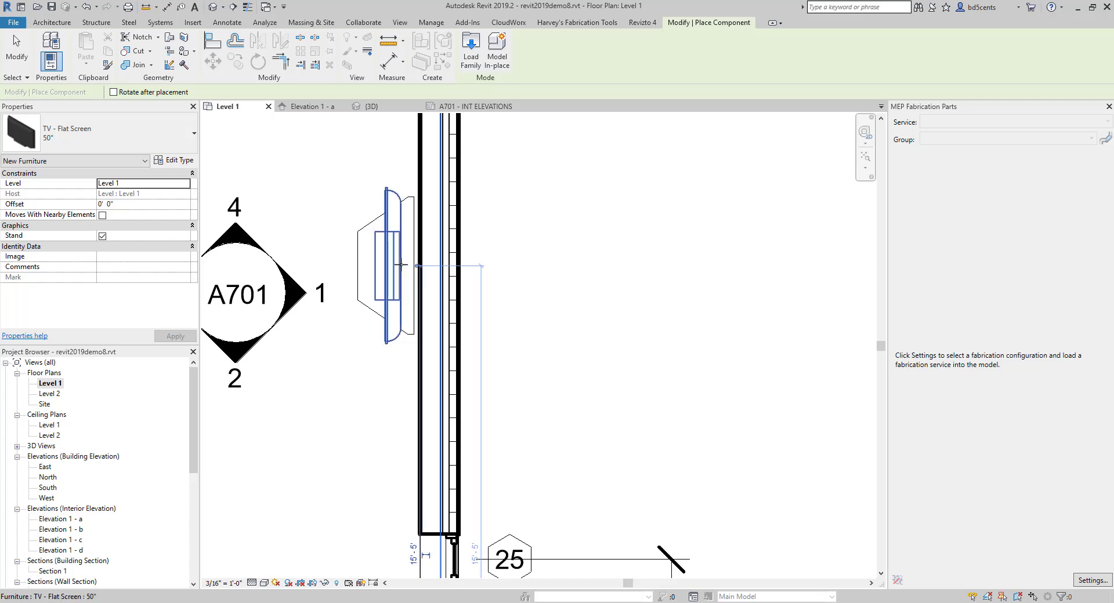
key("Escape")
key("Escape")
In interior elevation 1 - a, move the 50" flat-screen TV vertically from the floor line to the top of the TV stand.
scroll(371, 267, "down", 3)
double_click(340, 285)
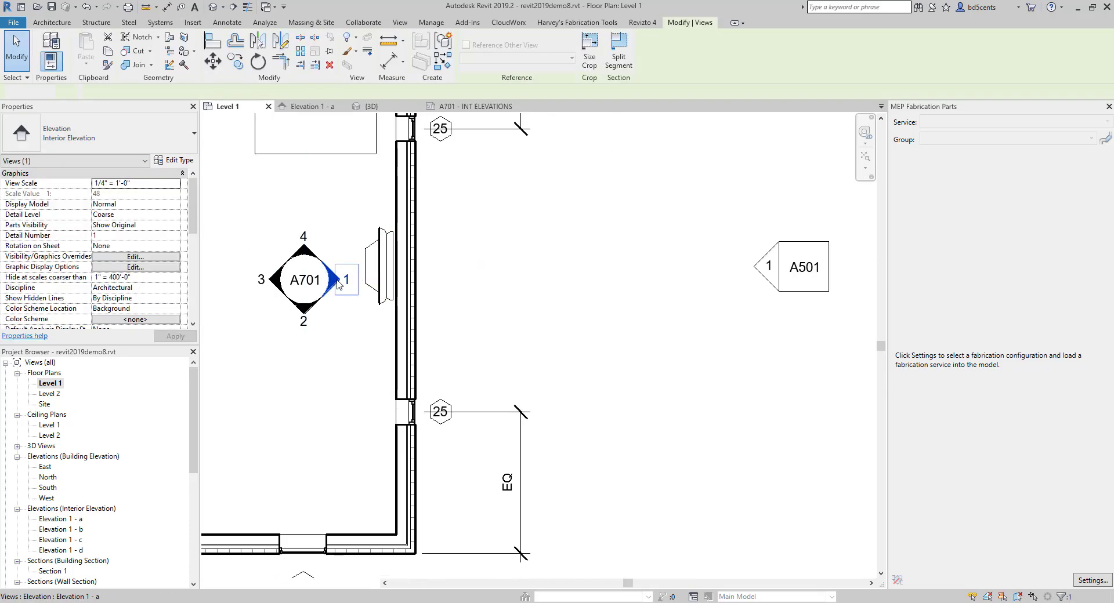
scroll(456, 365, "up", 3)
left_click(456, 366)
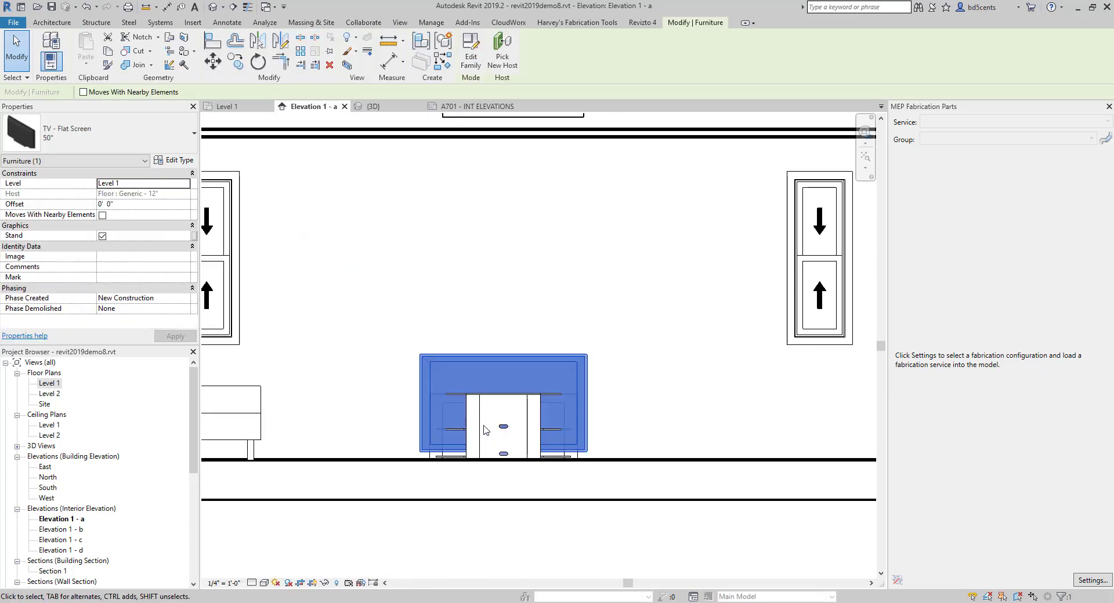
left_click(120, 216)
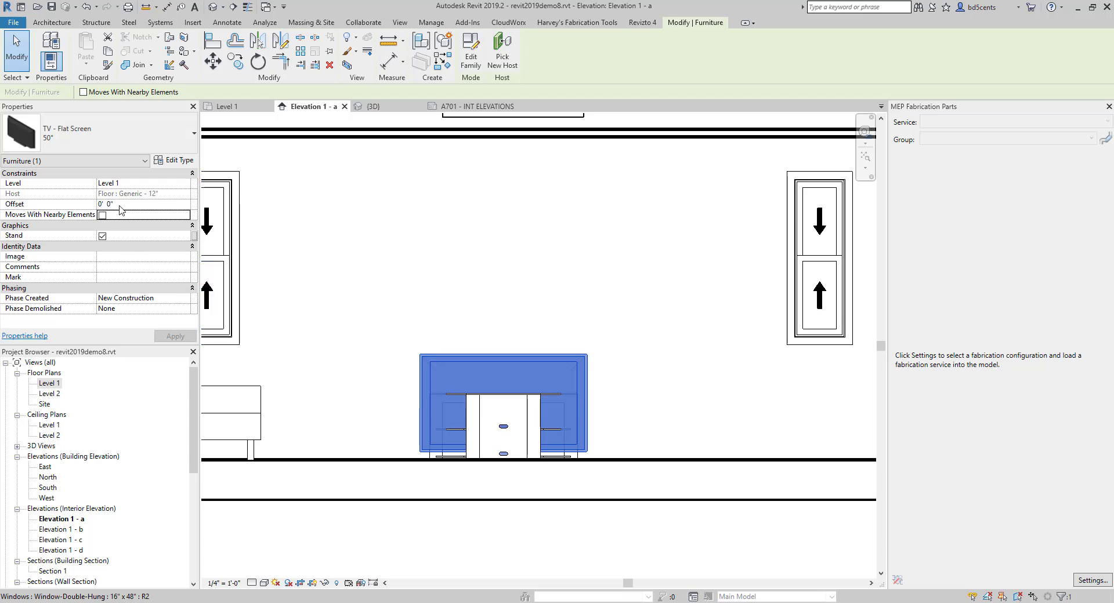
scroll(439, 441, "up", 2)
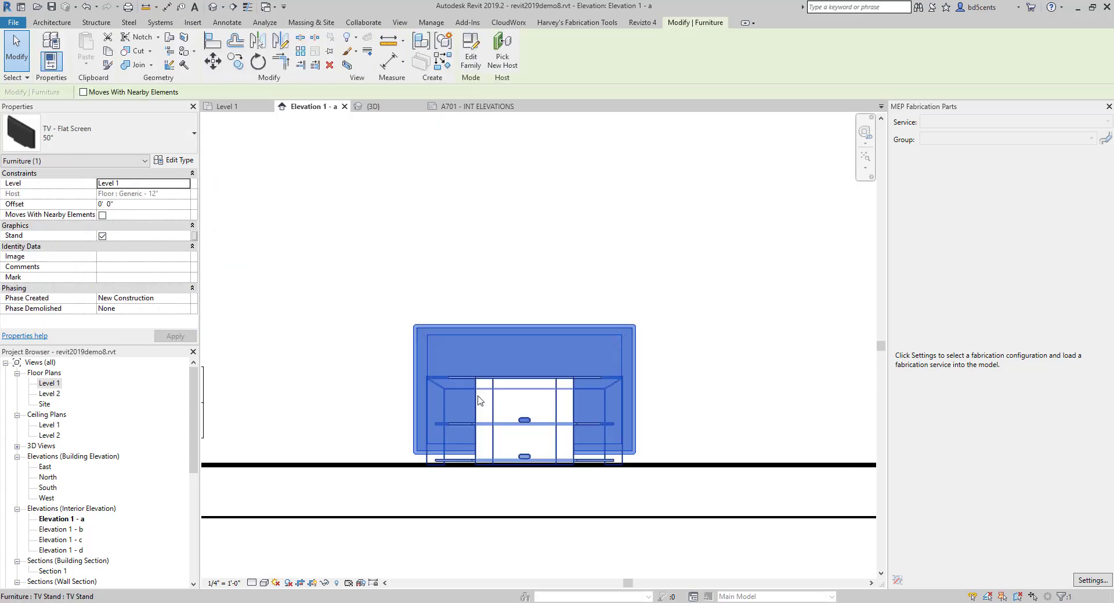
key("m")
key("v")
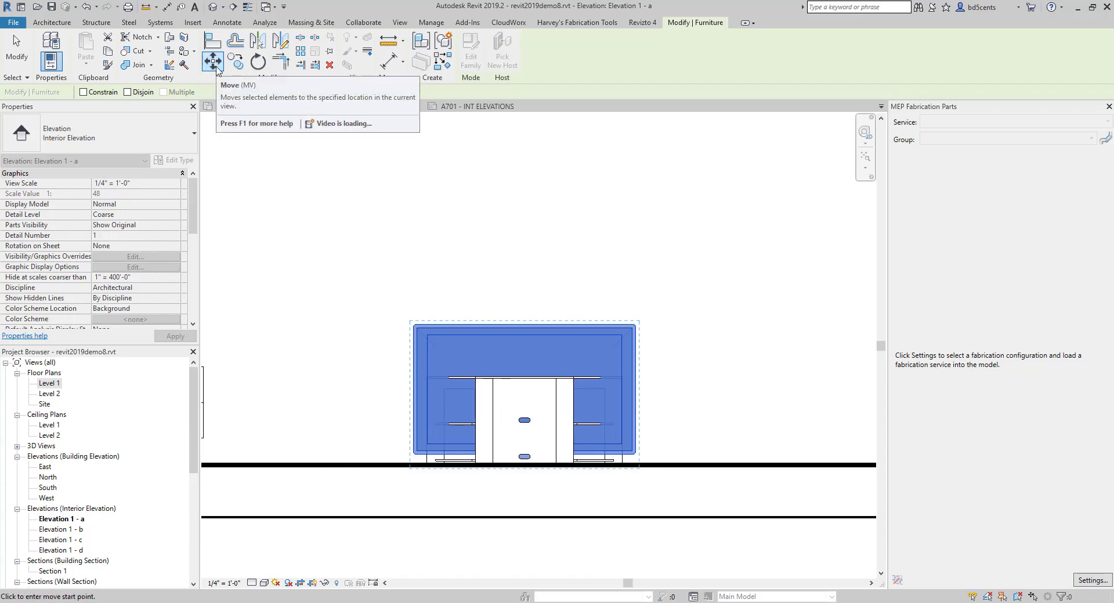
left_click(472, 466)
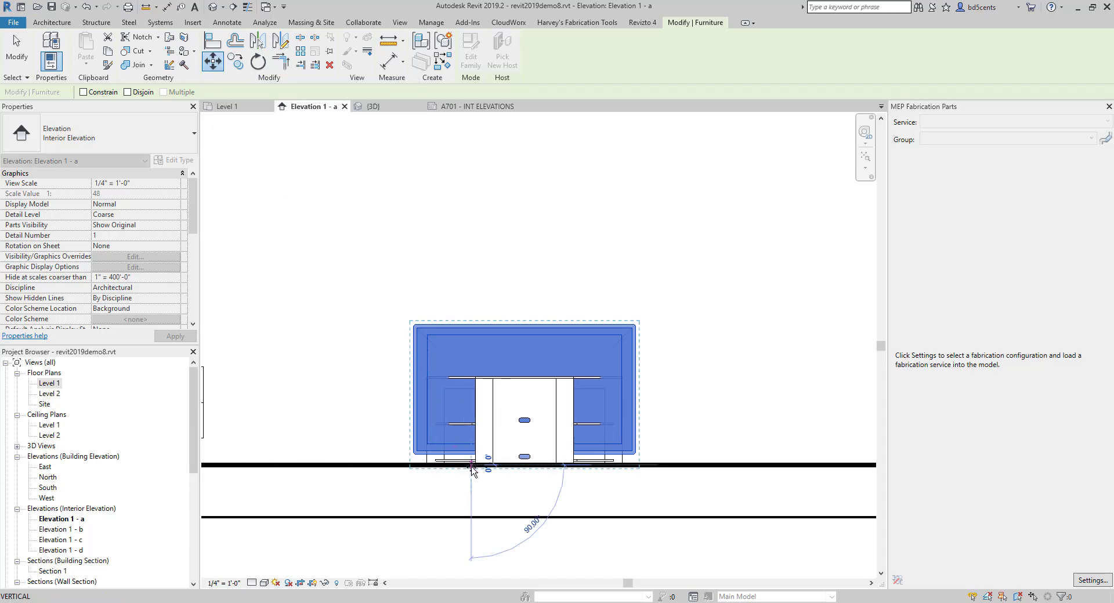
left_click(471, 378)
Examine how the TV sits on its stand, and review the whole interior elevation 1 - a.
scroll(533, 389, "down", 3)
scroll(508, 383, "up", 3)
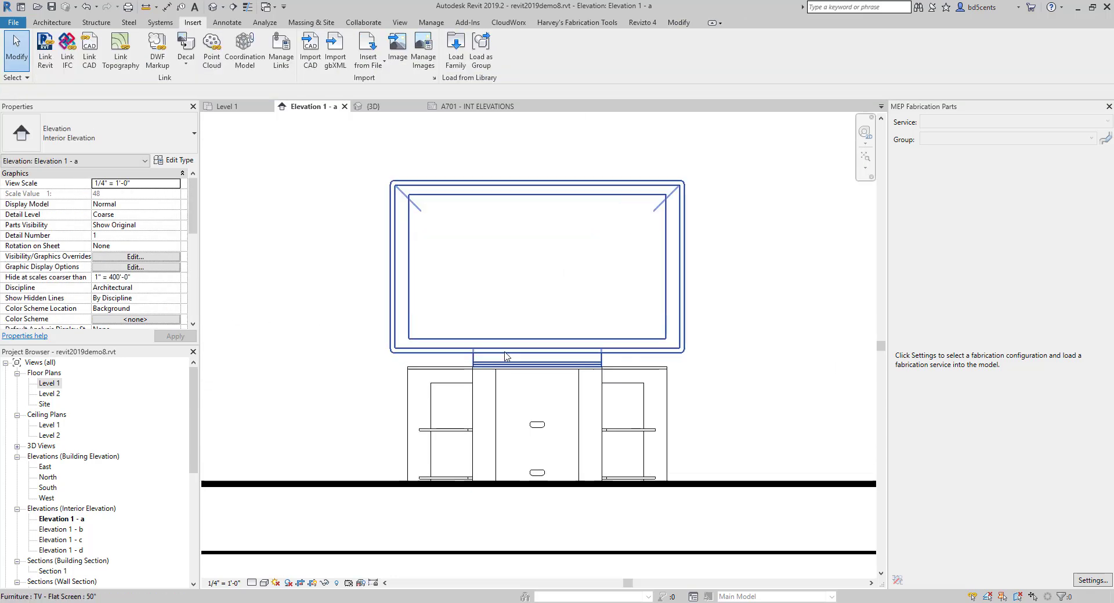
left_click(505, 352)
scroll(505, 352, "down", 4)
left_click(485, 302)
scroll(449, 368, "down", 4)
middle_click_drag(392, 356, 449, 362)
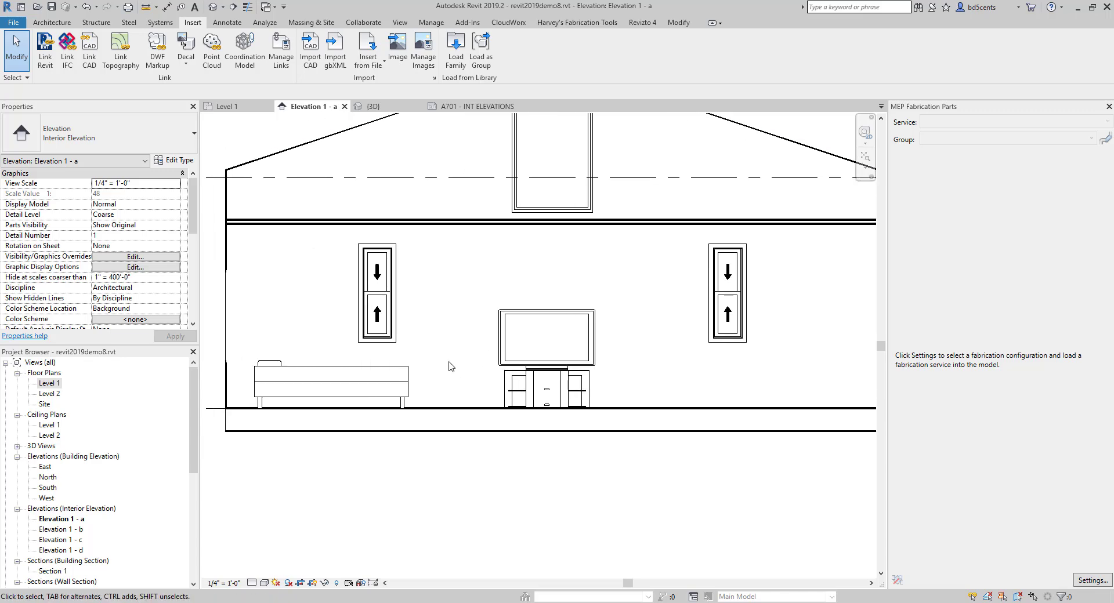
scroll(504, 340, "down", 3)
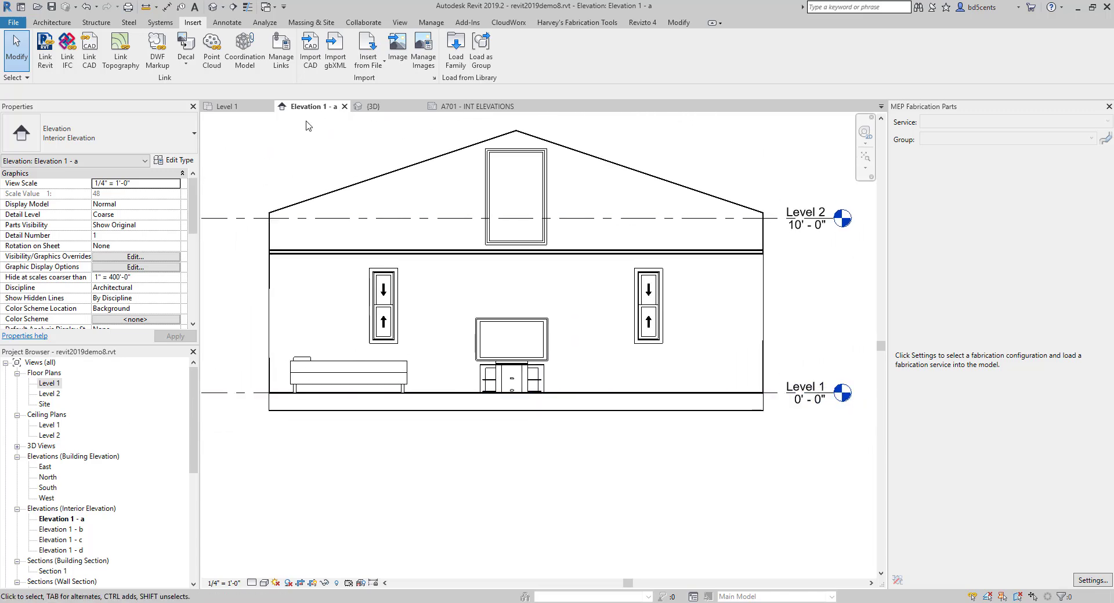
Hide the entire roof category in the {3D} view.
left_click(399, 23)
left_click(373, 106)
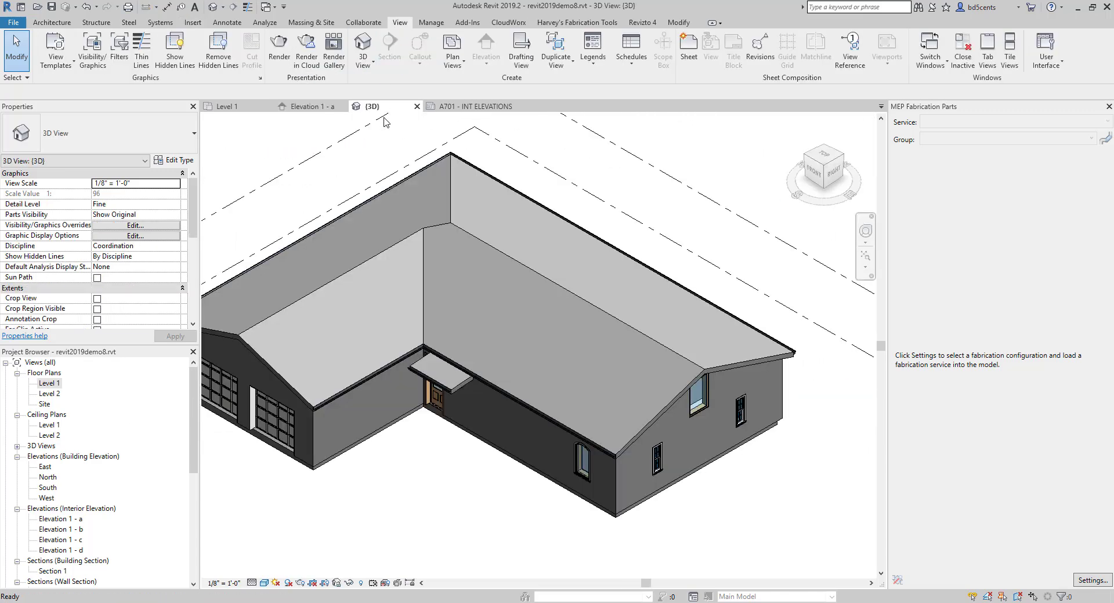
middle_click_drag(441, 452, 502, 432)
scroll(502, 432, "down", 3)
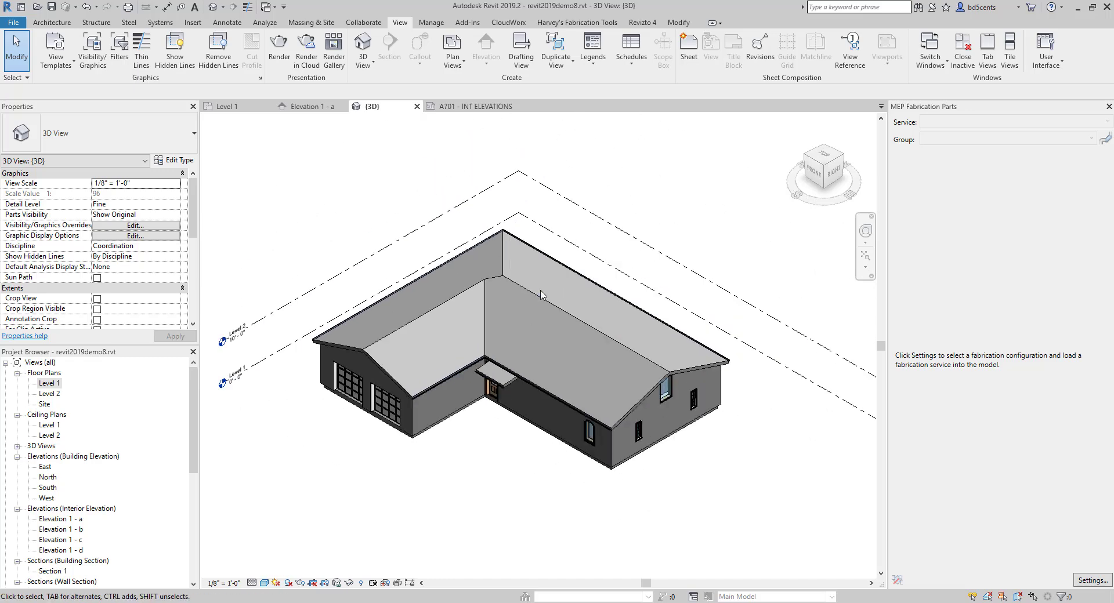
left_click(539, 294)
right_click(538, 294)
mouse_move(581, 348)
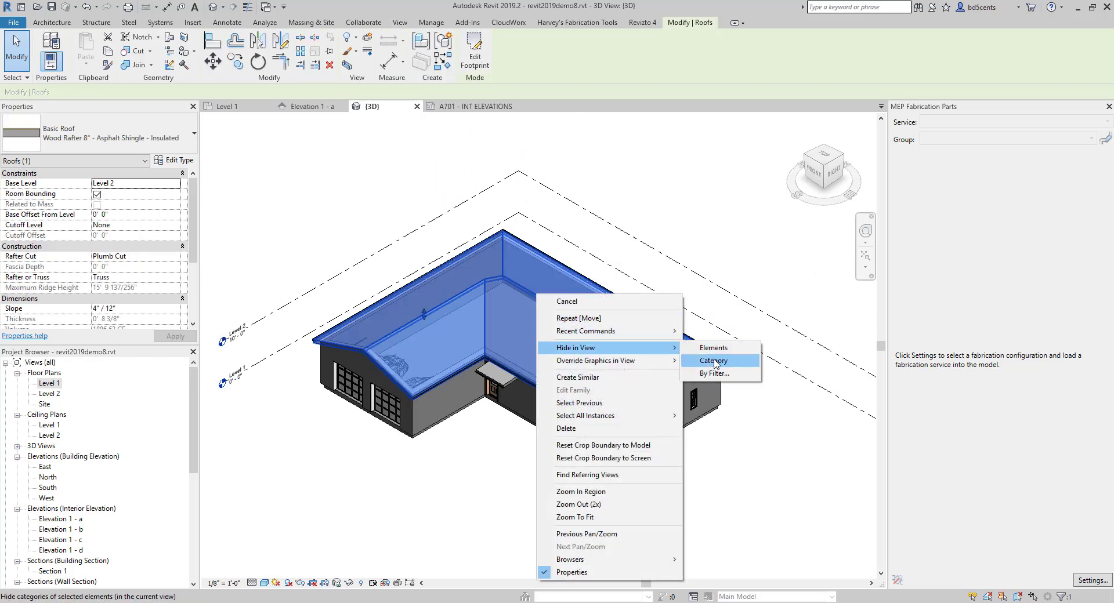
left_click(714, 360)
Examine the TV and its stand inside the bedroom up close in the {3D} view.
scroll(503, 412, "up", 2)
middle_click_drag(507, 408, 783, 454, "shift")
scroll(652, 298, "up", 3)
scroll(653, 299, "up", 3)
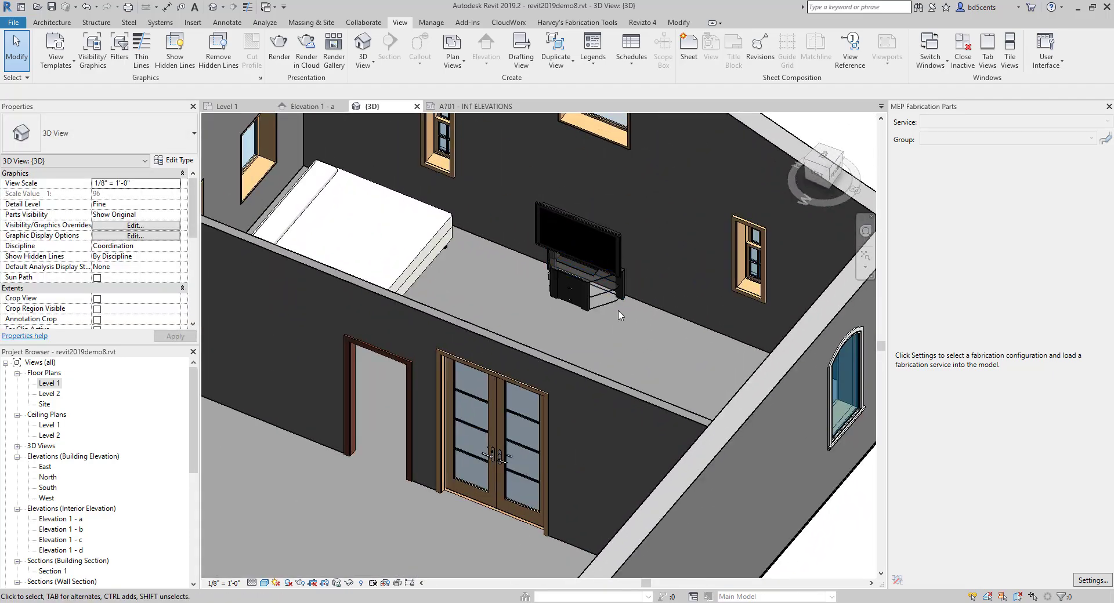
scroll(619, 324, "up", 4)
scroll(624, 332, "up", 4)
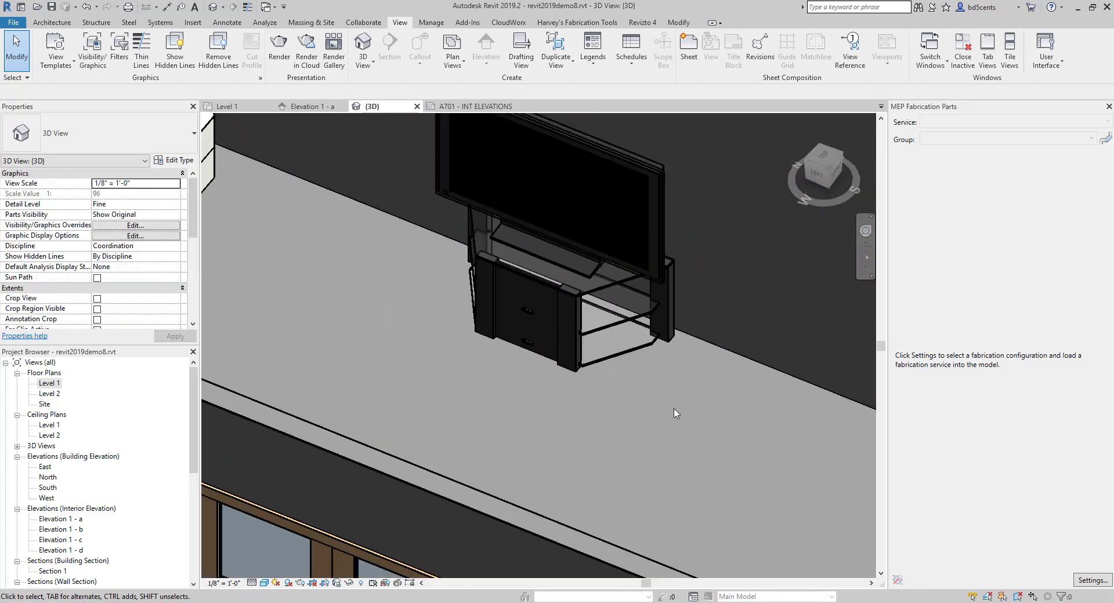
scroll(498, 310, "up", 2)
scroll(596, 280, "down", 2)
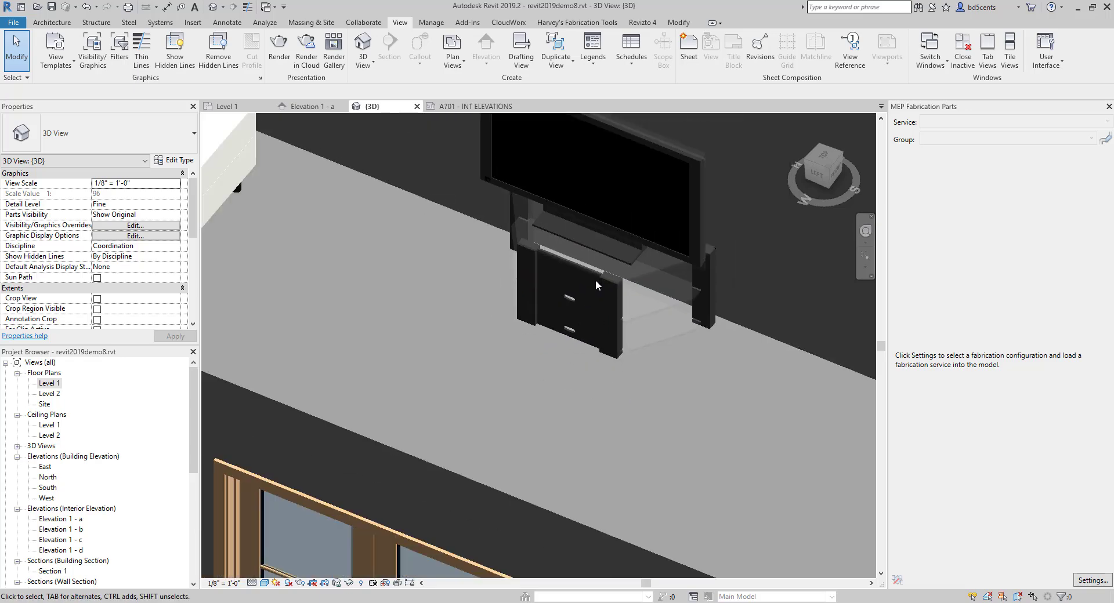
Try to rotate the TV stand 180 degrees about its center in the Level 1 floor plan.
left_click(600, 276)
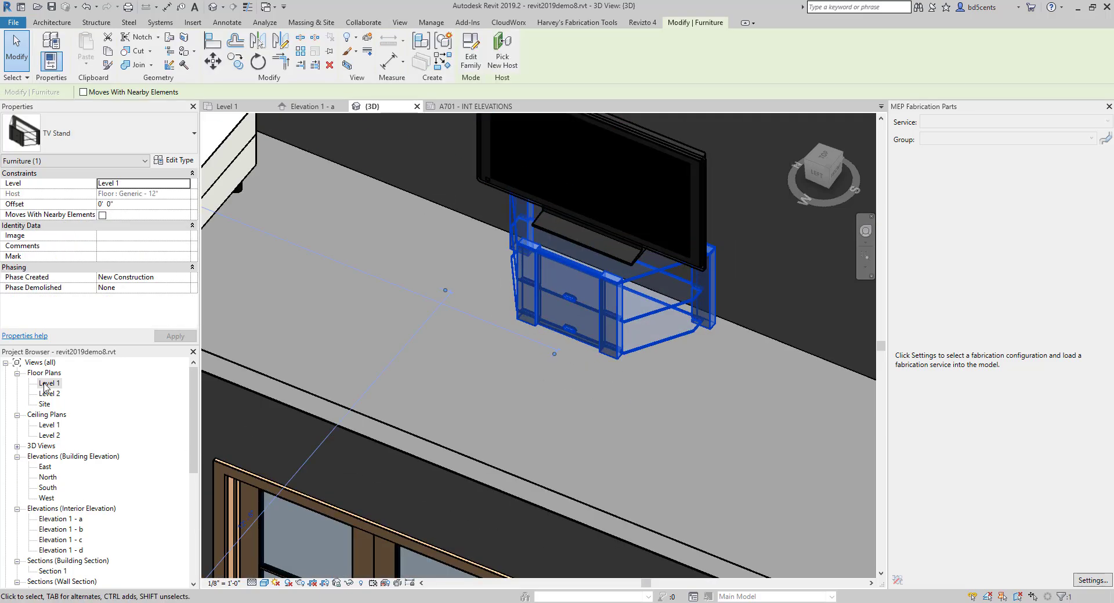
double_click(46, 384)
scroll(377, 243, "up", 5)
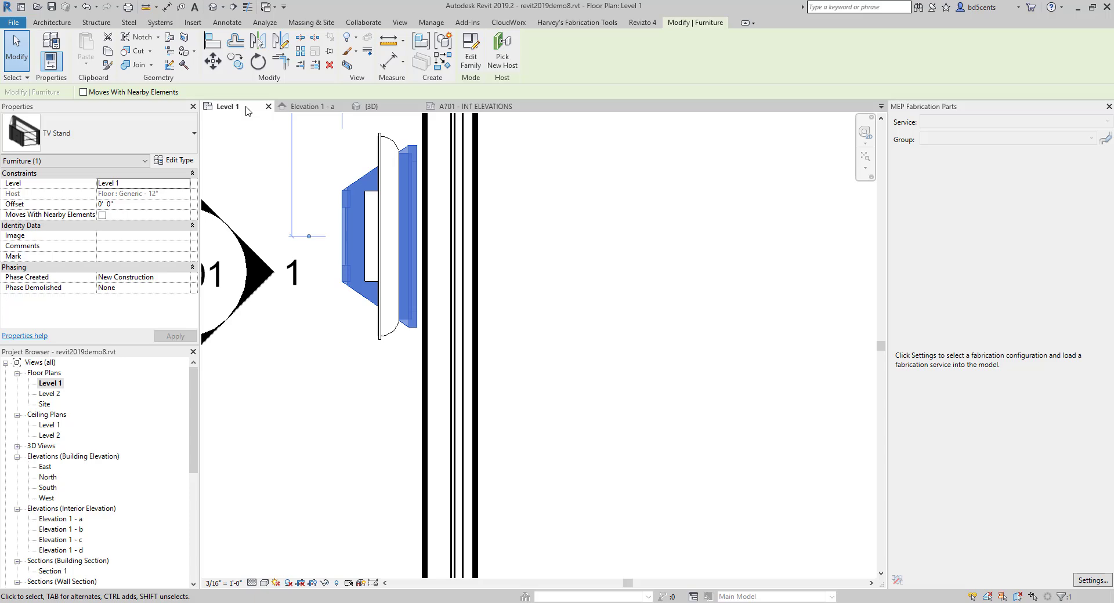
left_click(258, 62)
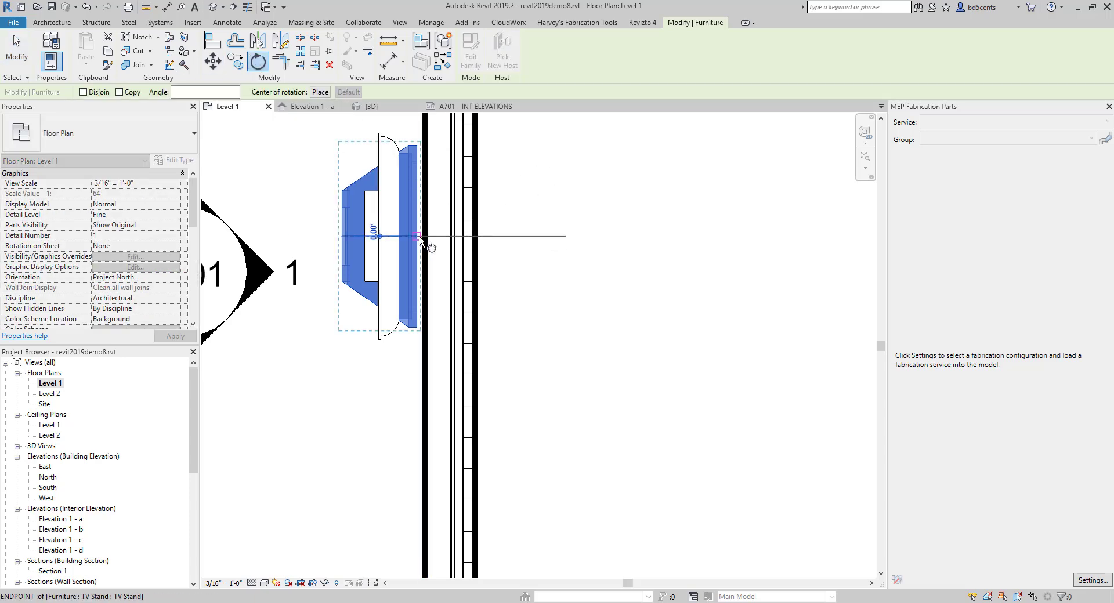
left_click(419, 237)
type("180")
key("Return")
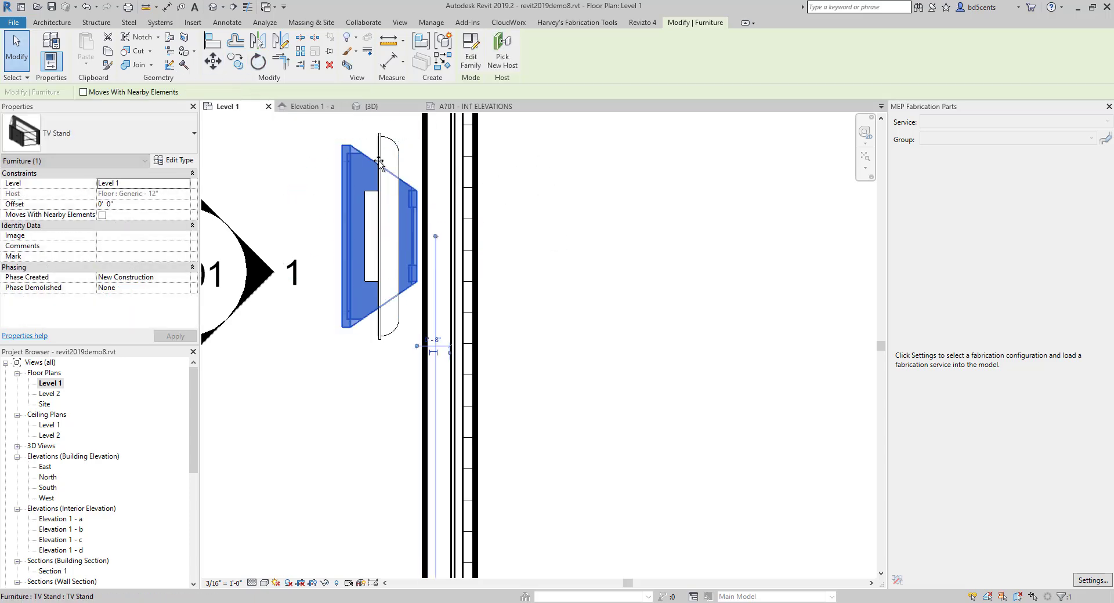
key("Escape")
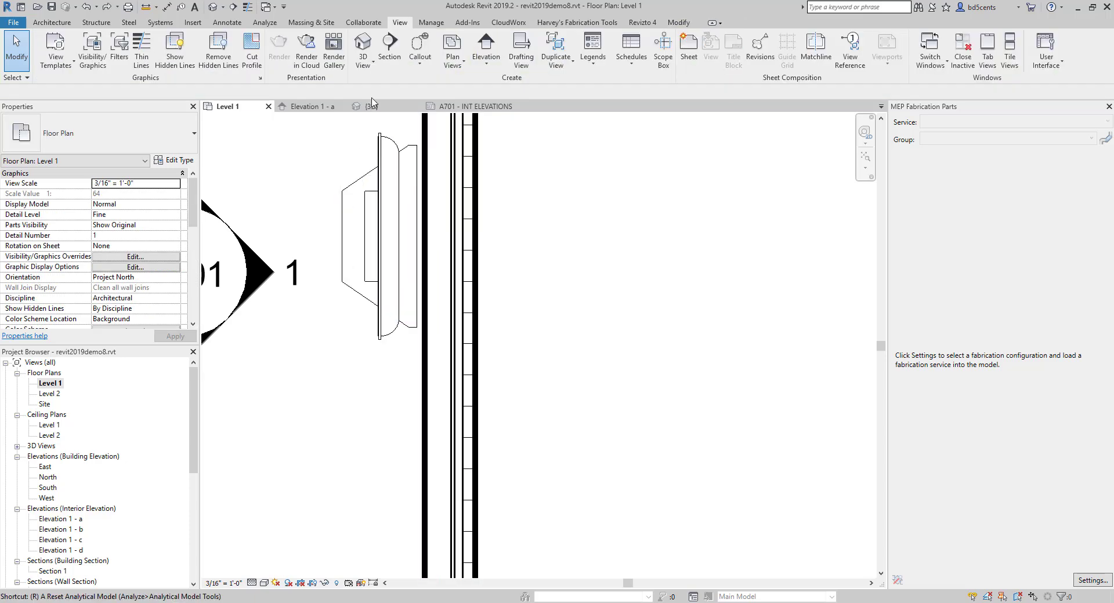
Try rotating the TV stand 180 degrees once more about its default center, and undo the rotation.
left_click(378, 173)
key("r")
key("o")
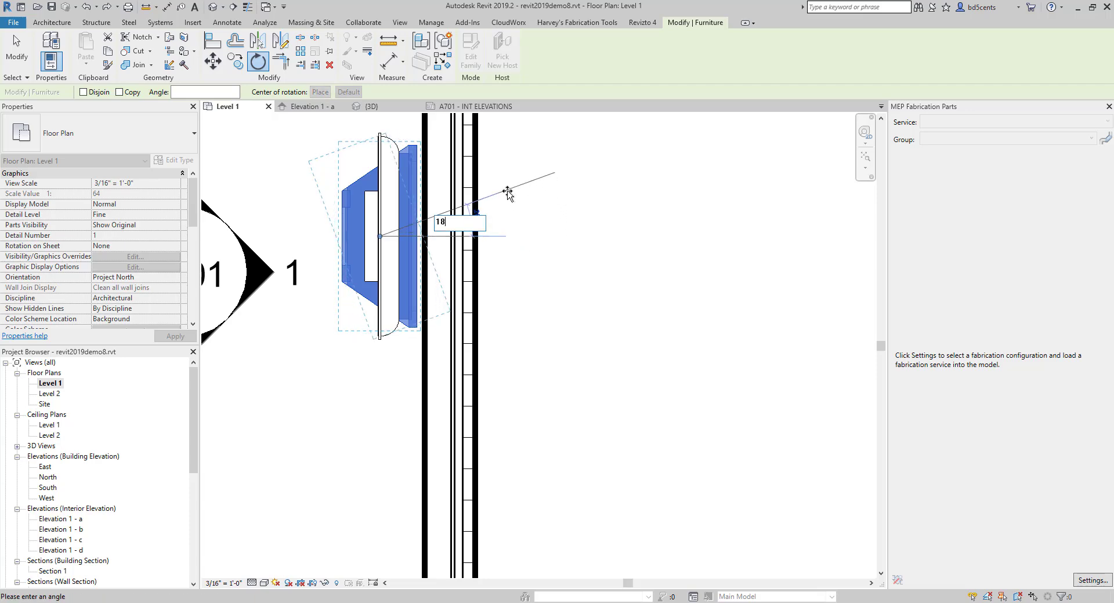
key("Return")
key("Escape")
scroll(397, 203, "down", 2)
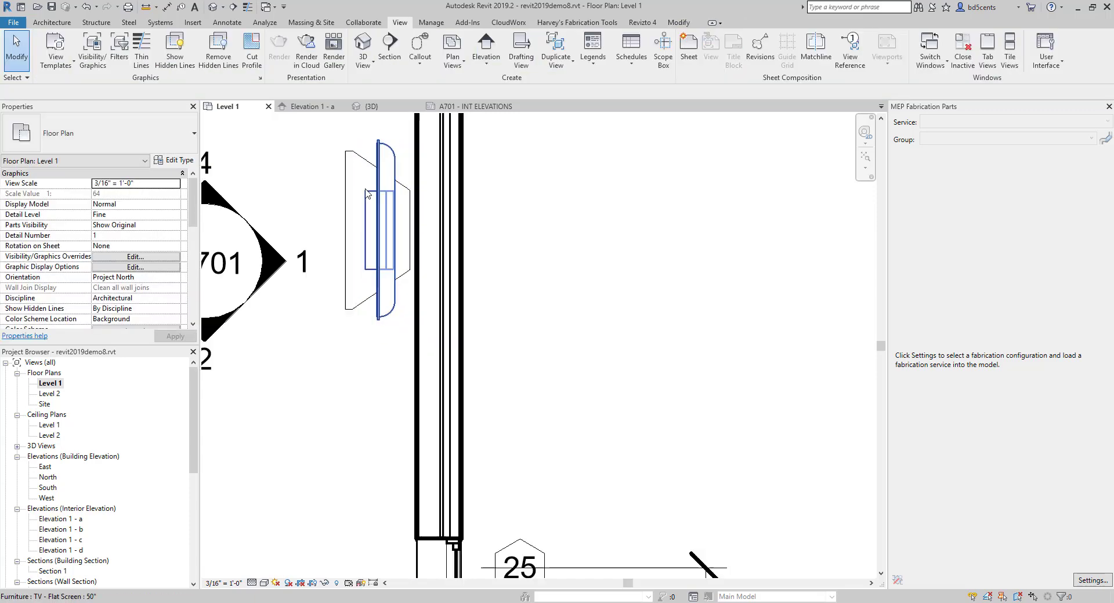
mouse_move(403, 268)
middle_mouse_down()
mouse_move(398, 247)
mouse_move(496, 311)
mouse_move(402, 278)
middle_mouse_up()
scroll(496, 311, "up", 3)
key("ctrl+z")
scroll(402, 278, "up", 1)
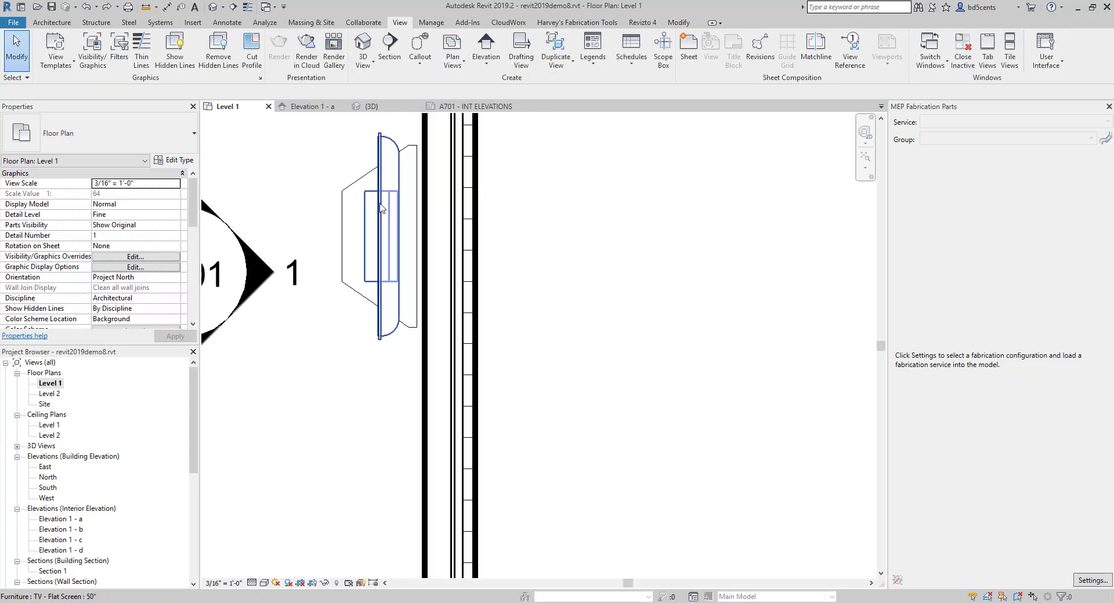
Mirror the TV stand about the flat-screen TV's reference line in the Level 1 plan, without making a copy.
scroll(377, 203, "up", 2)
left_click(355, 181)
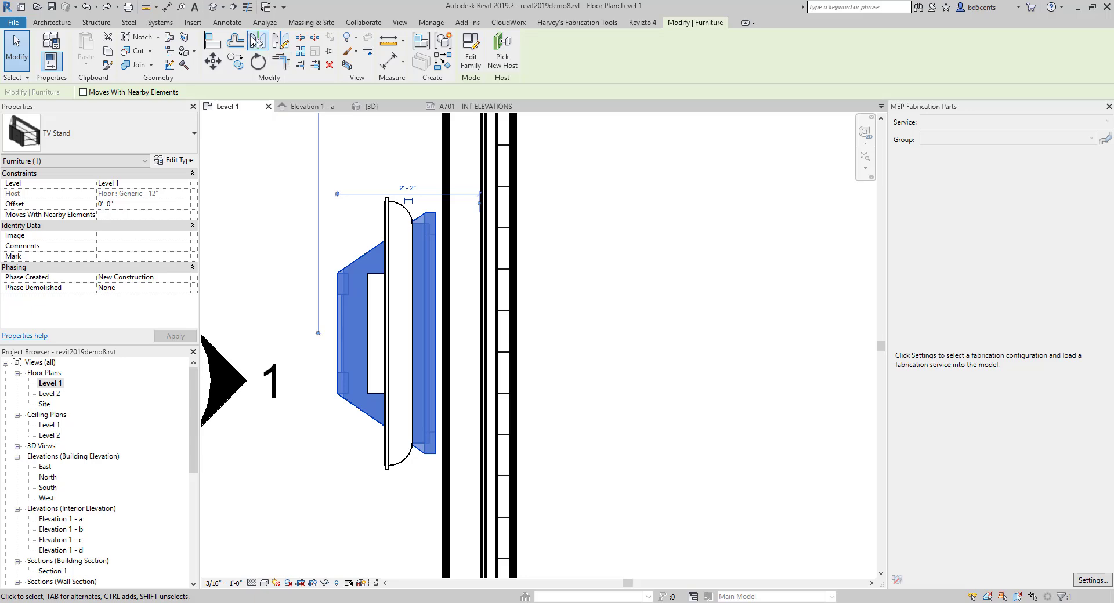
left_click(256, 41)
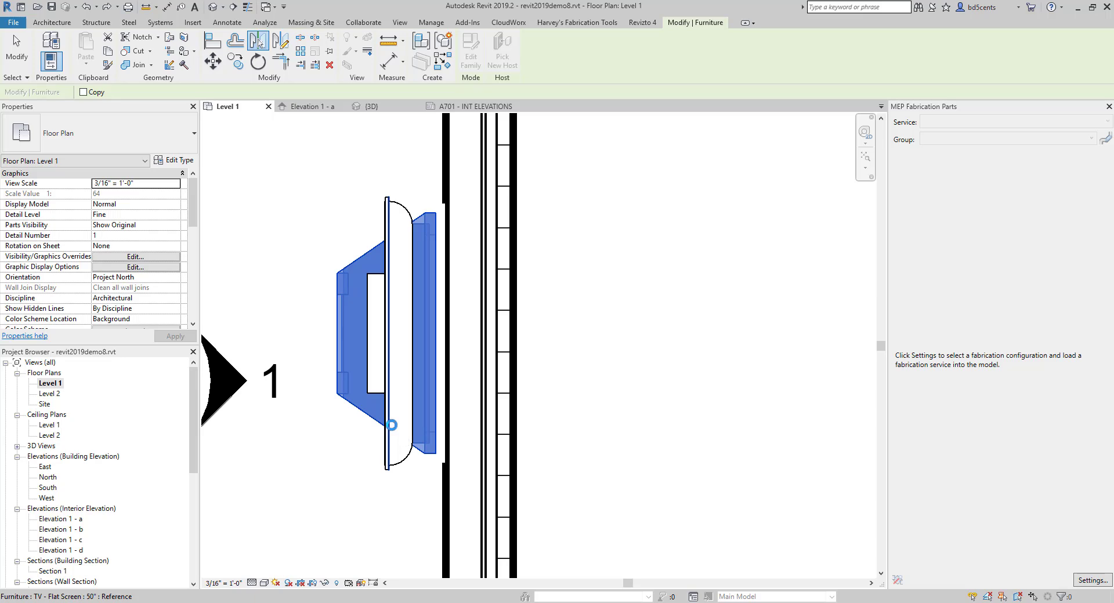
left_click(392, 425)
key("Escape")
scroll(398, 290, "down", 2)
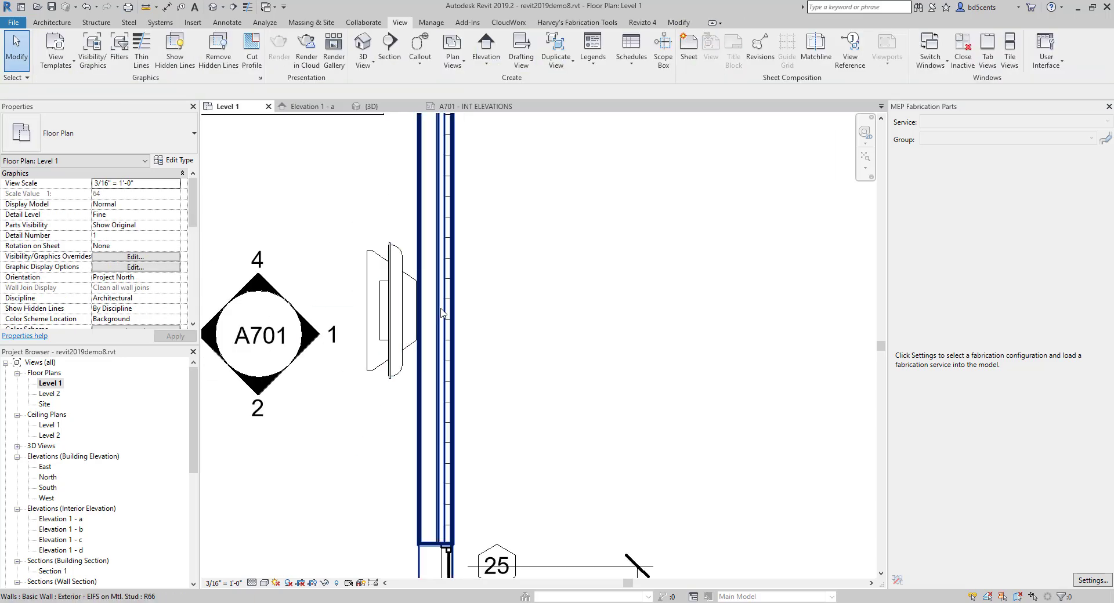
middle_click_drag(507, 285, 477, 341)
scroll(511, 273, "down", 2)
Examine the orientation of the mirrored TV stand beneath the TV from several angles in the {3D} view.
left_click(382, 105)
scroll(547, 368, "down", 2)
scroll(478, 342, "down", 2)
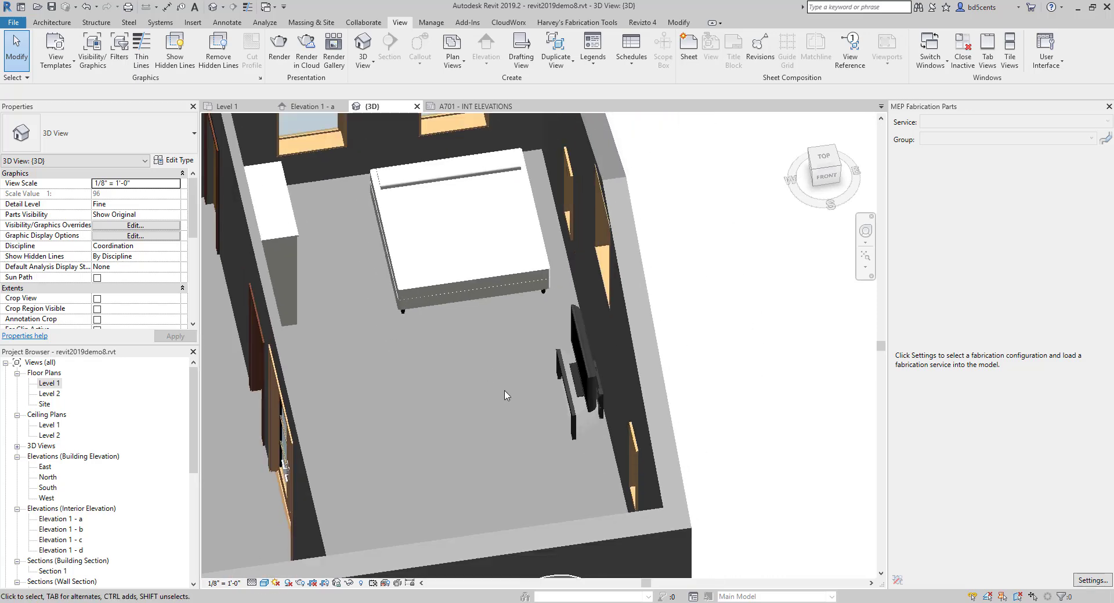
middle_click_drag(507, 395, 441, 325, "shift")
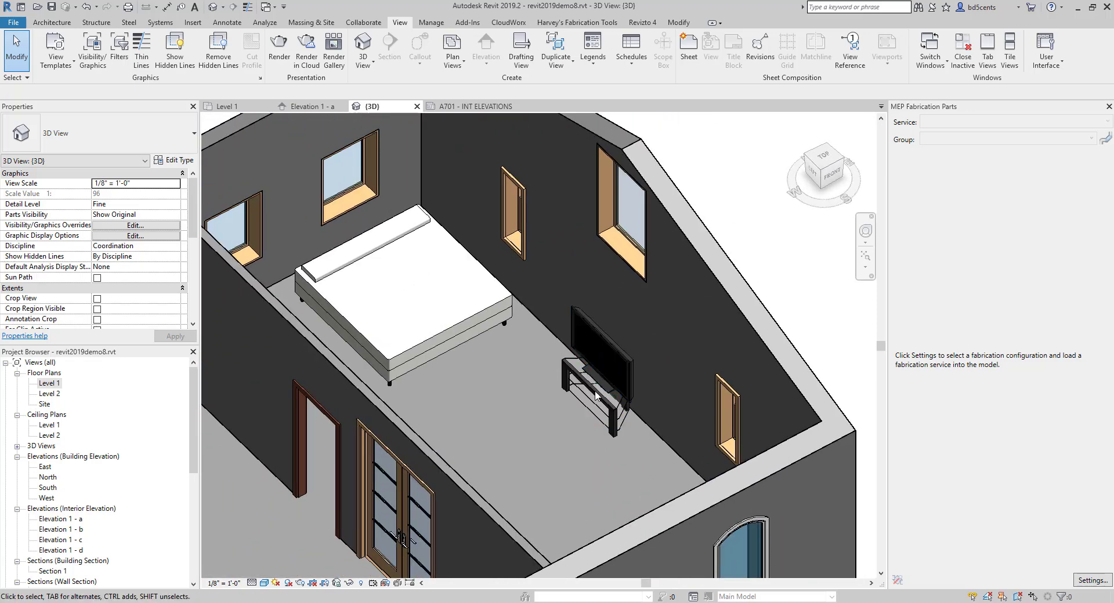
Review the TV and stand in the Level 1 plan and in Elevation 1 - a on sheet A701 - INT ELEVATIONS.
double_click(49, 385)
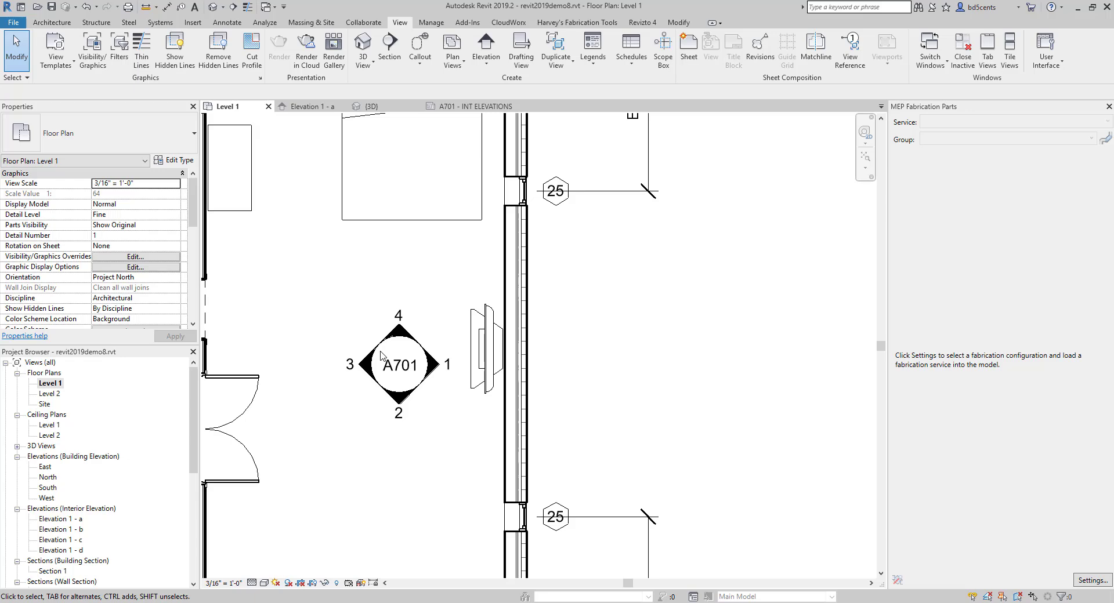
scroll(68, 503, "down", 7)
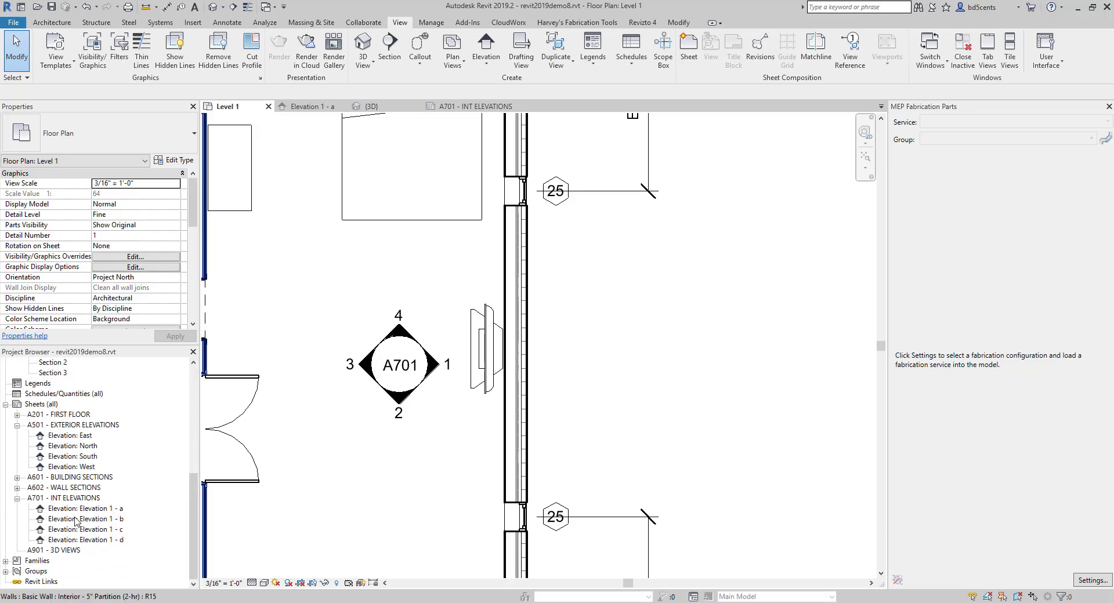
double_click(67, 500)
scroll(380, 389, "up", 4)
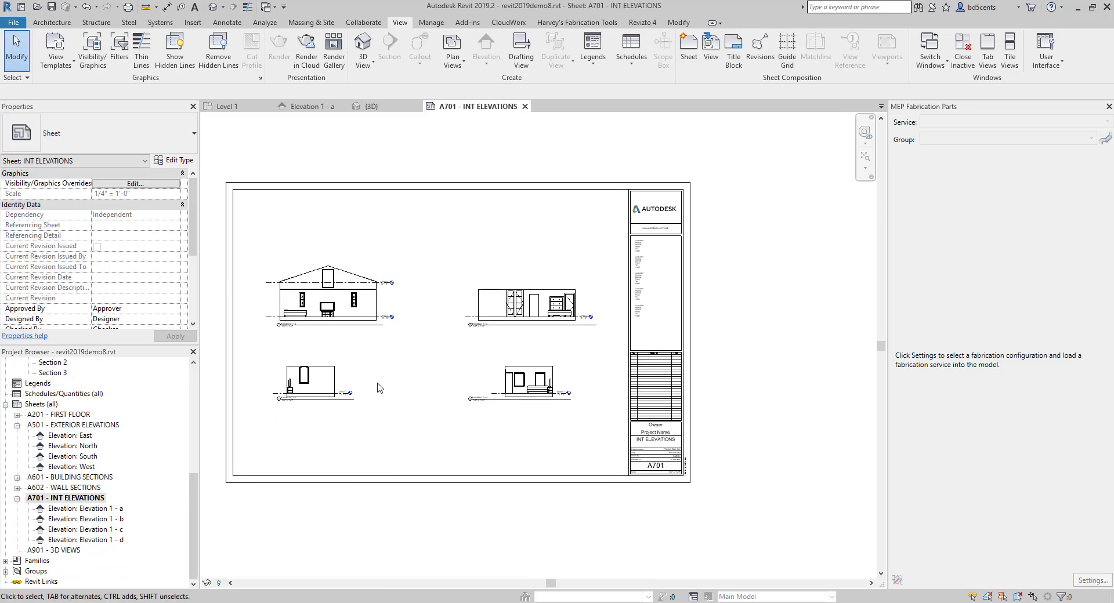
scroll(334, 311, "up", 3)
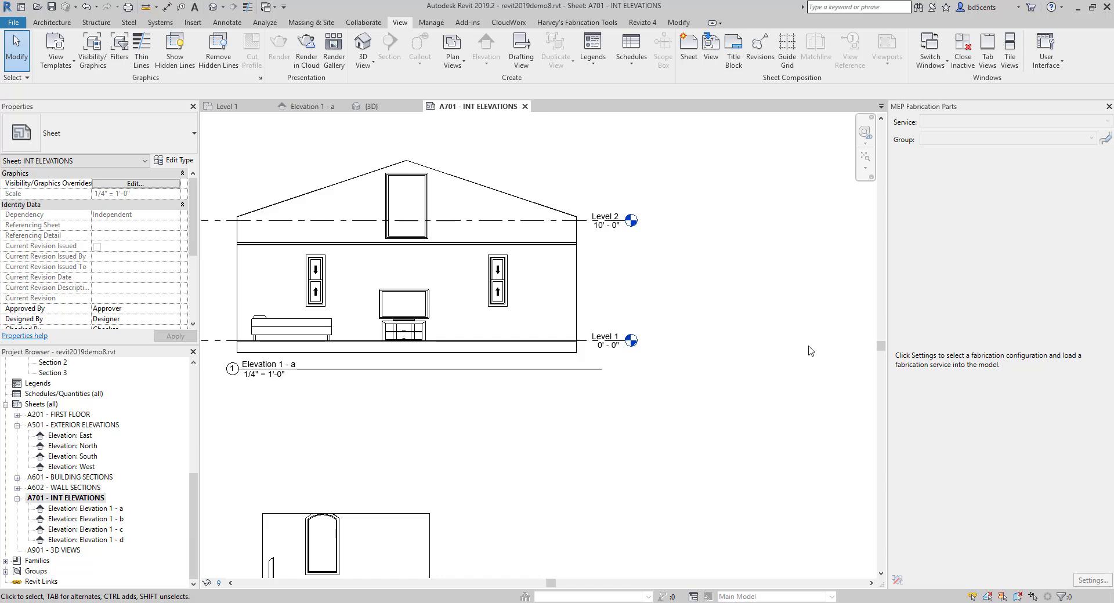
scroll(682, 273, "down", 5)
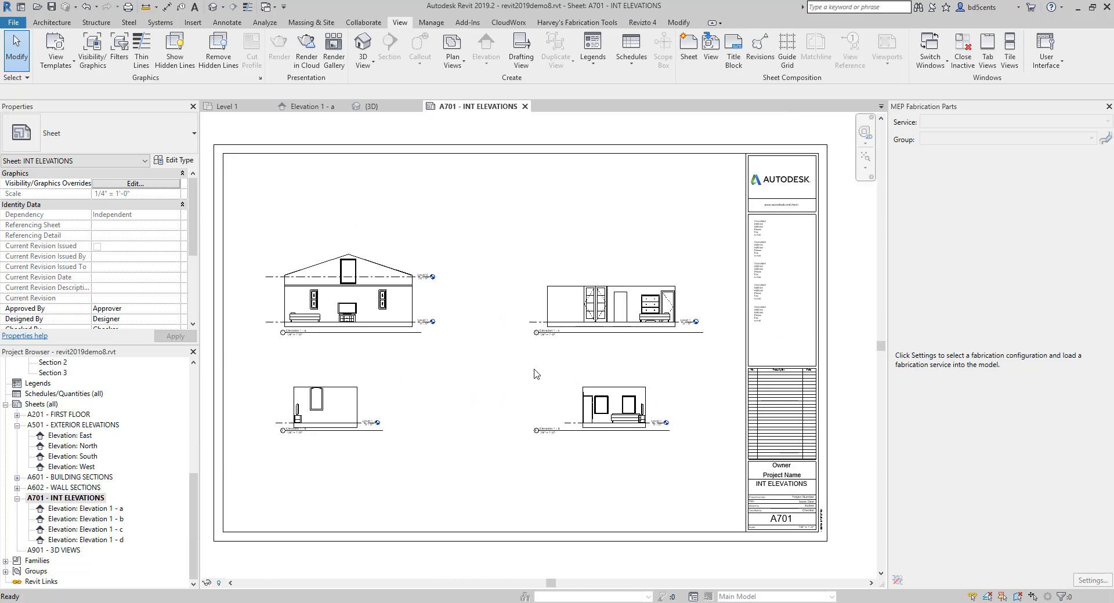
Save the project under the new name revit2019demo9.rvt in the Demos folder.
left_click(13, 22)
mouse_move(36, 150)
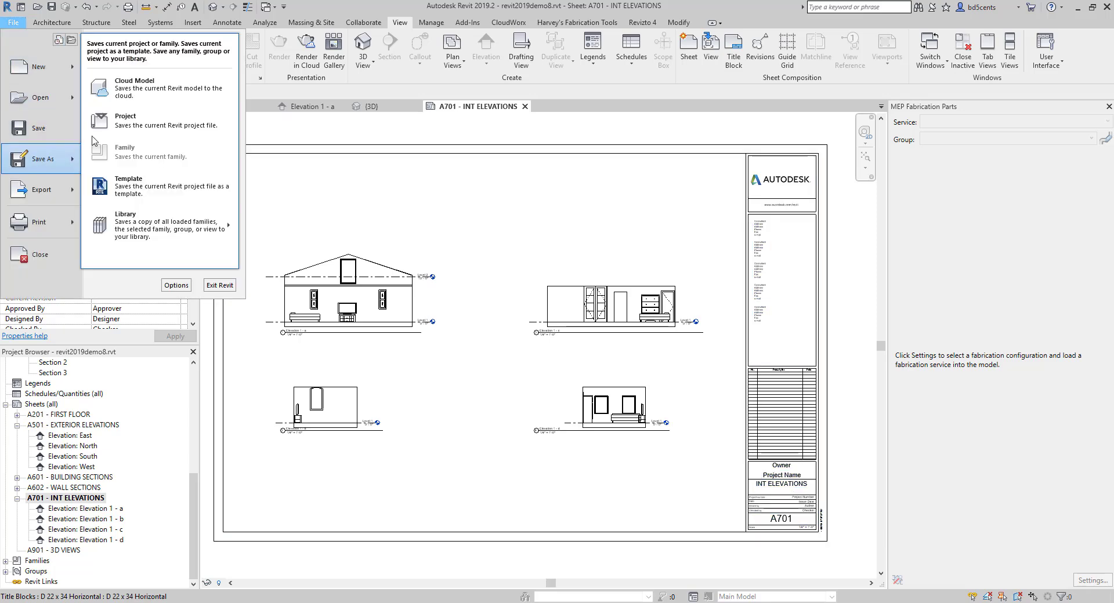
left_click(113, 119)
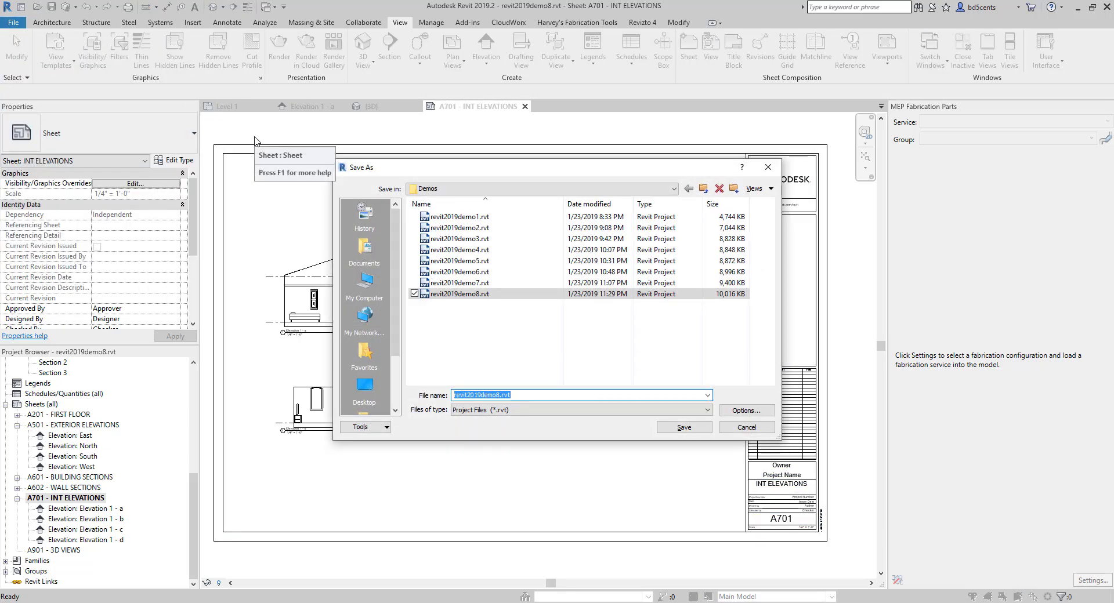
left_click(500, 395)
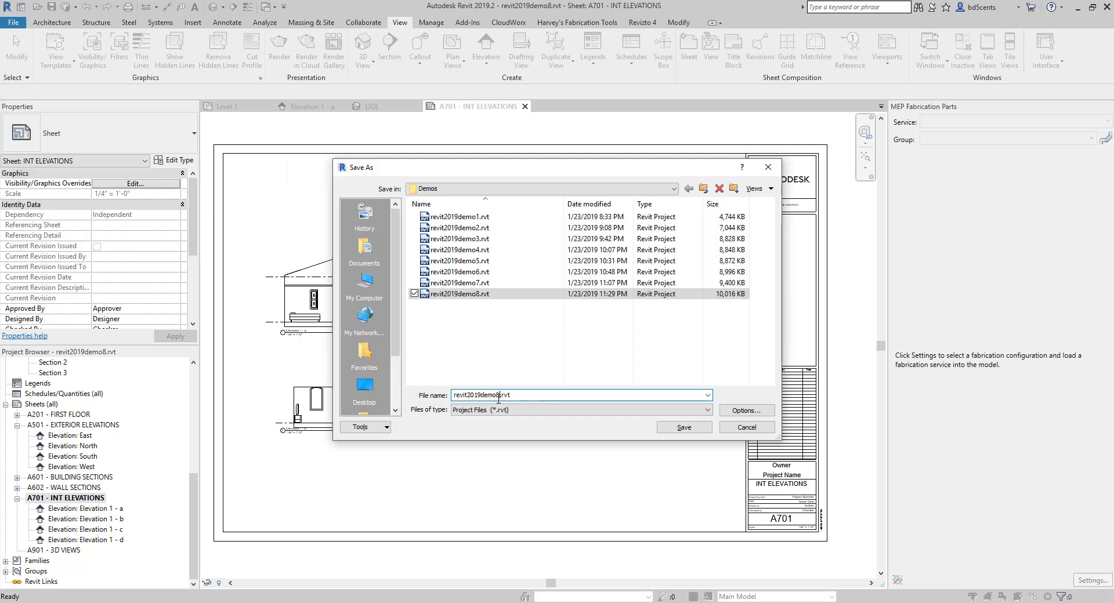
type("9")
left_click(699, 428)
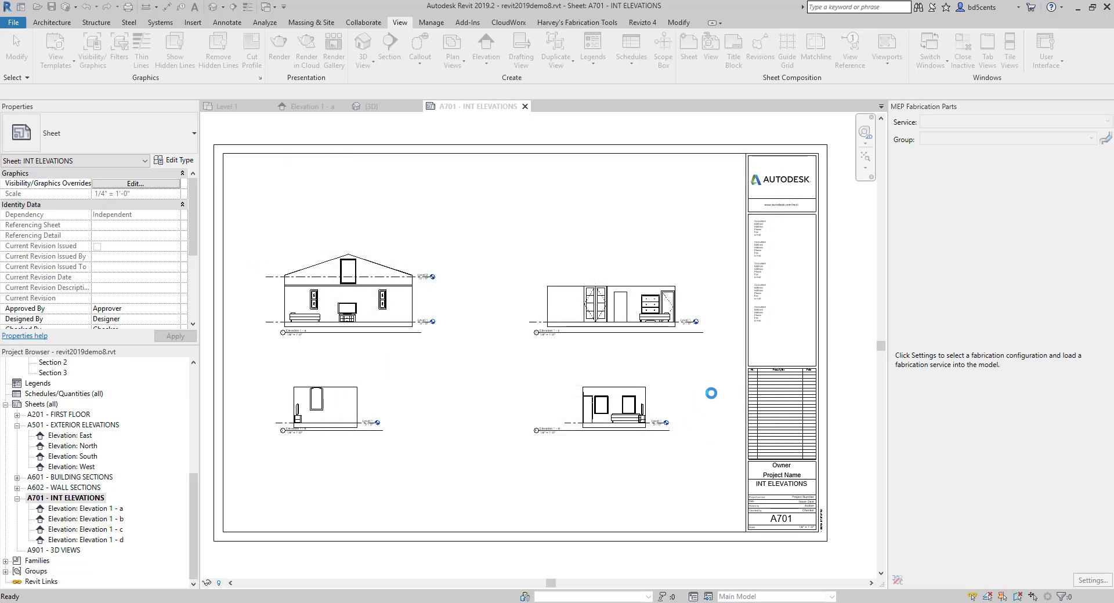